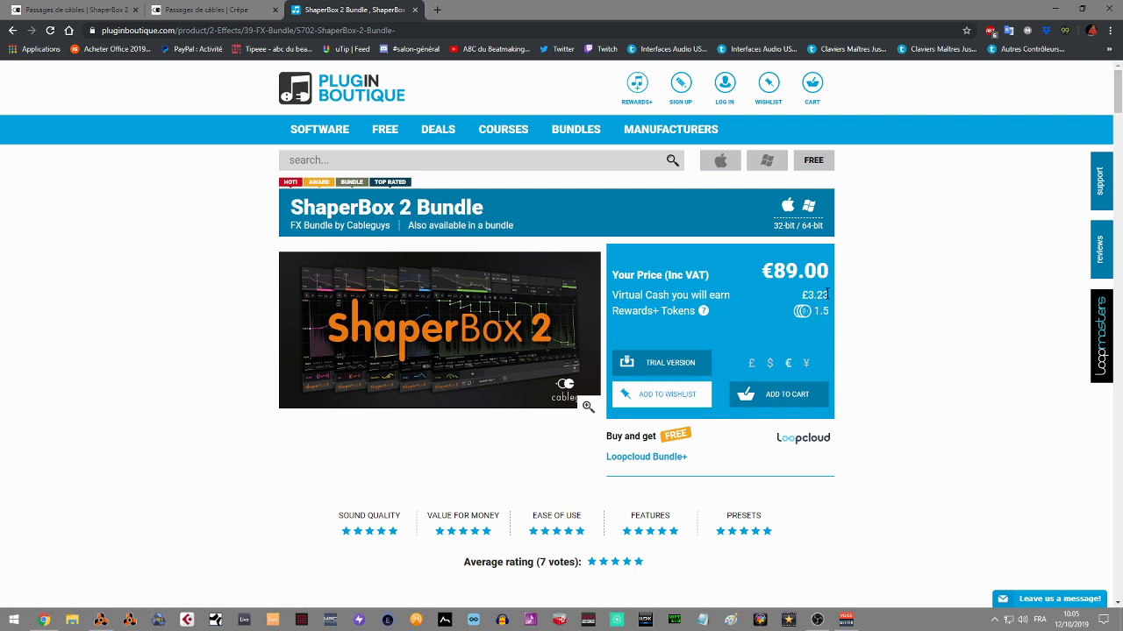
Review the ShaperBox 2 Bundle shop page and the Cableguys product pages for ShaperBox 2 and the free PanCake 2
drag(1118, 93, 1112, 68)
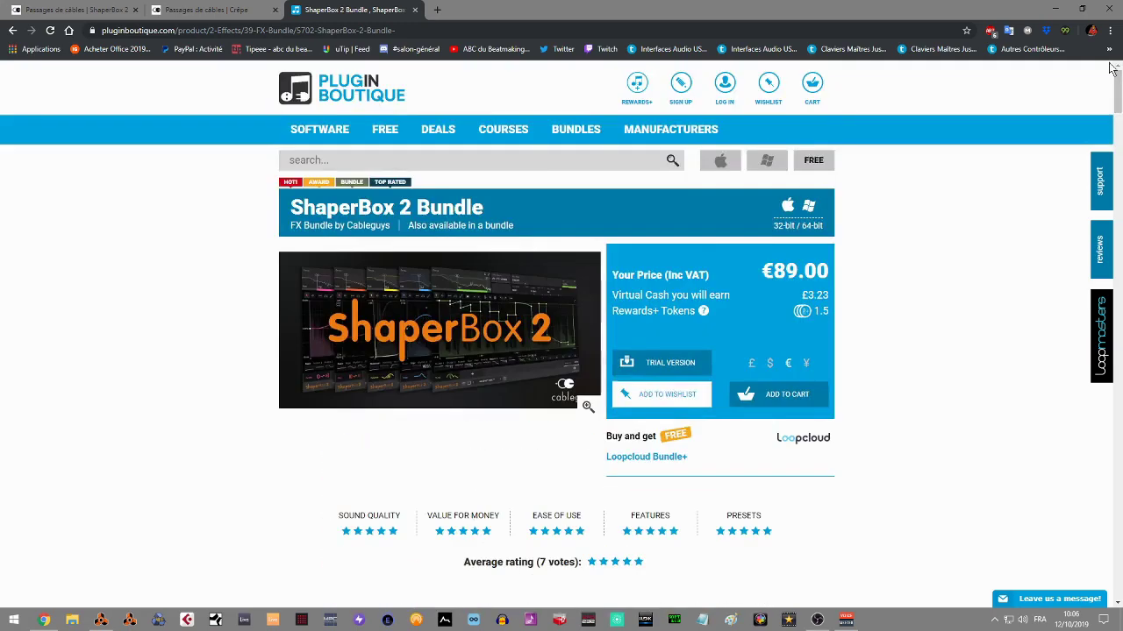
click(110, 15)
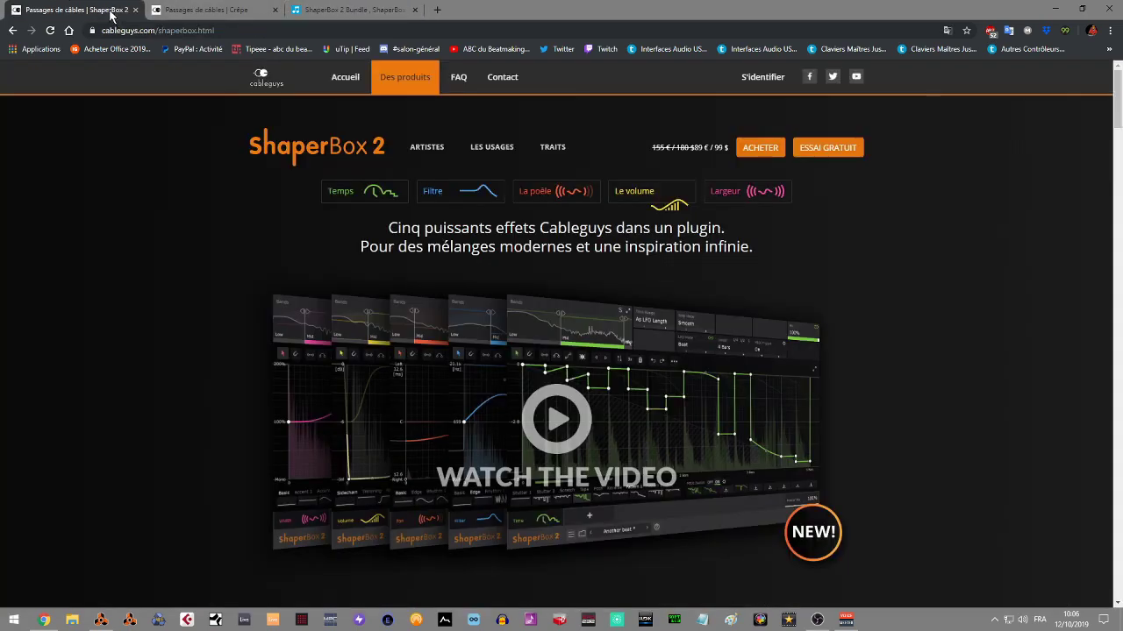
click(193, 12)
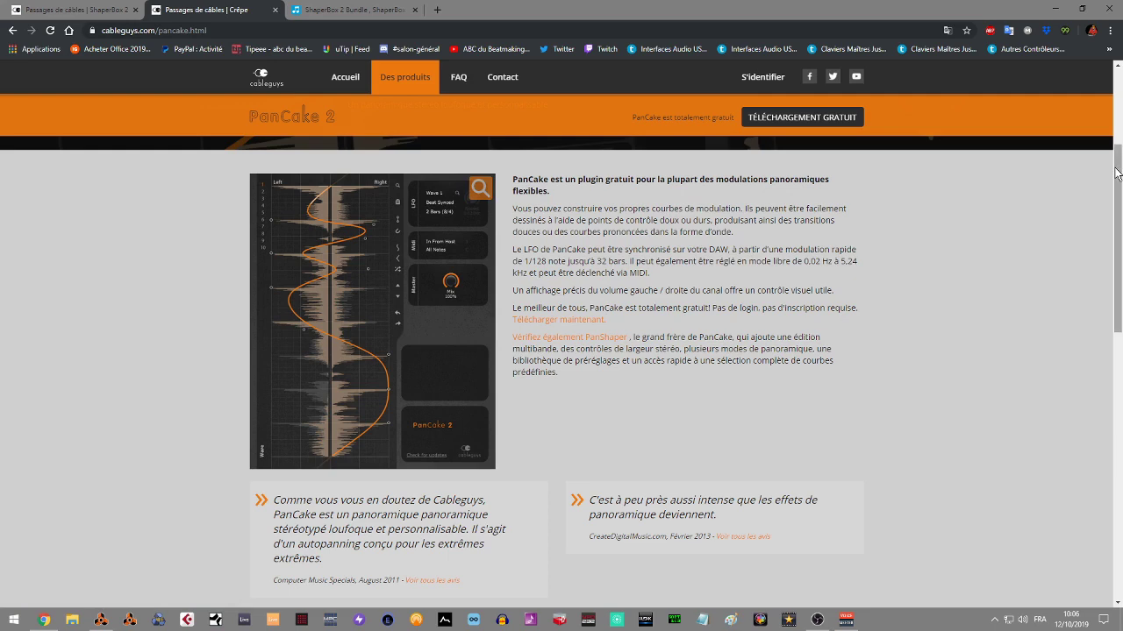
drag(1117, 174, 1111, 94)
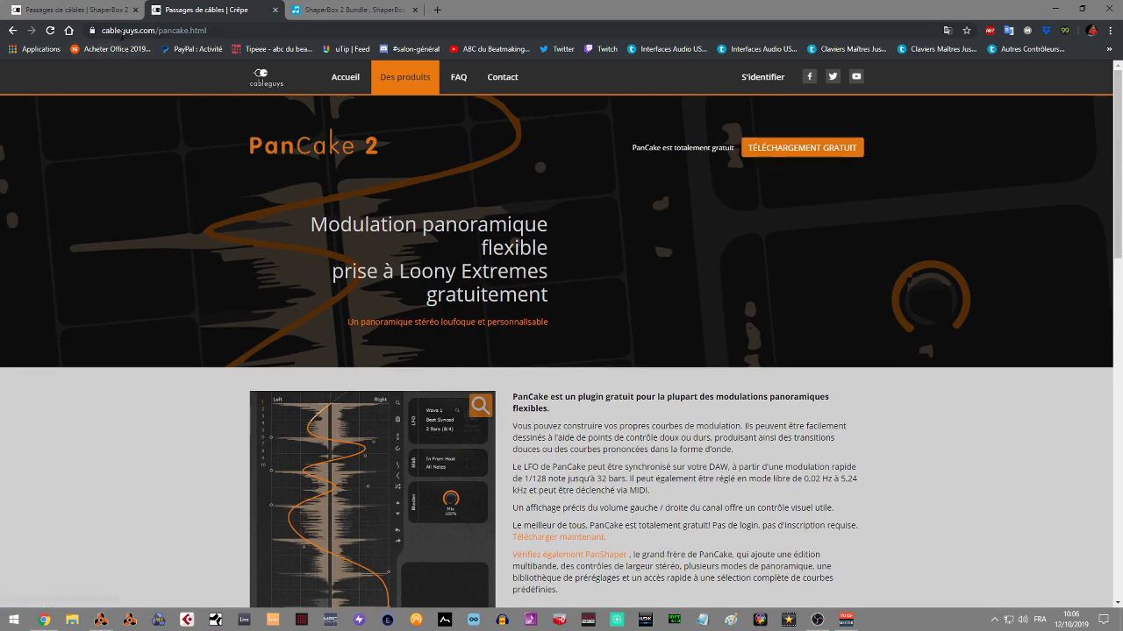
key(ctrl+shift+Tab)
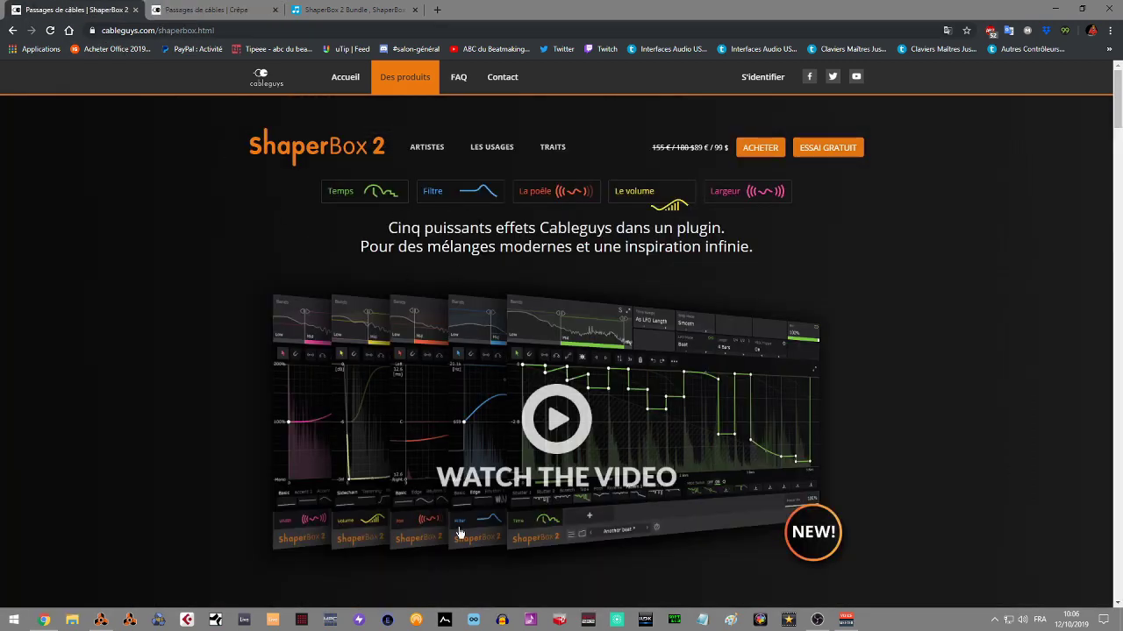
Switch to Reason, play the song from the start, and collapse the sequencer to show the Antidote synth in the rack
click(102, 621)
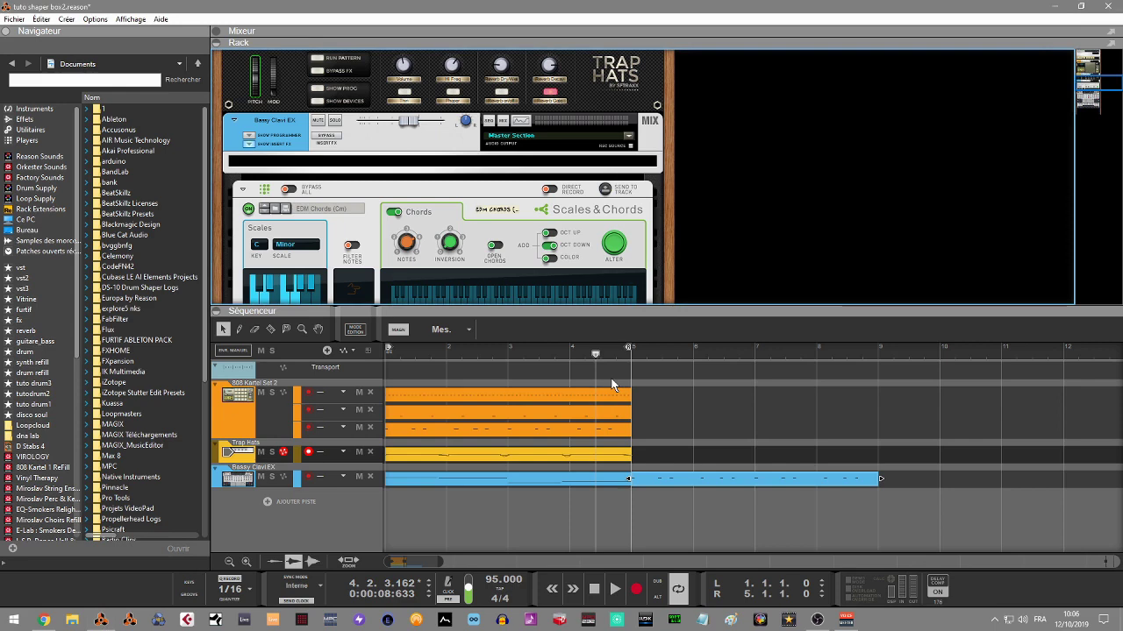
key(KP_0)
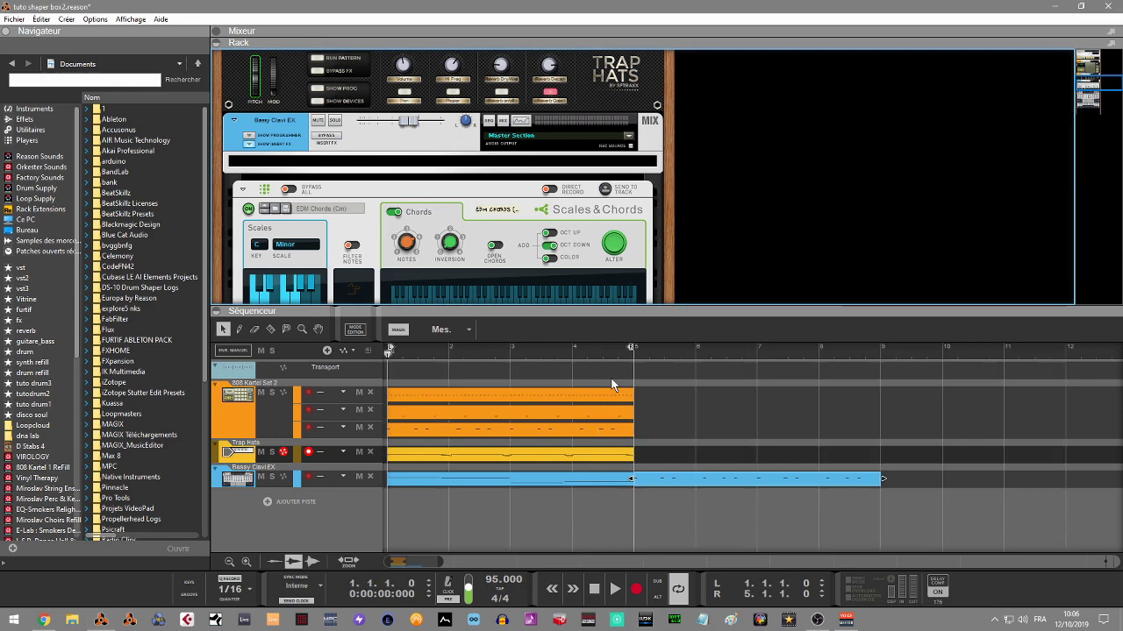
key(space)
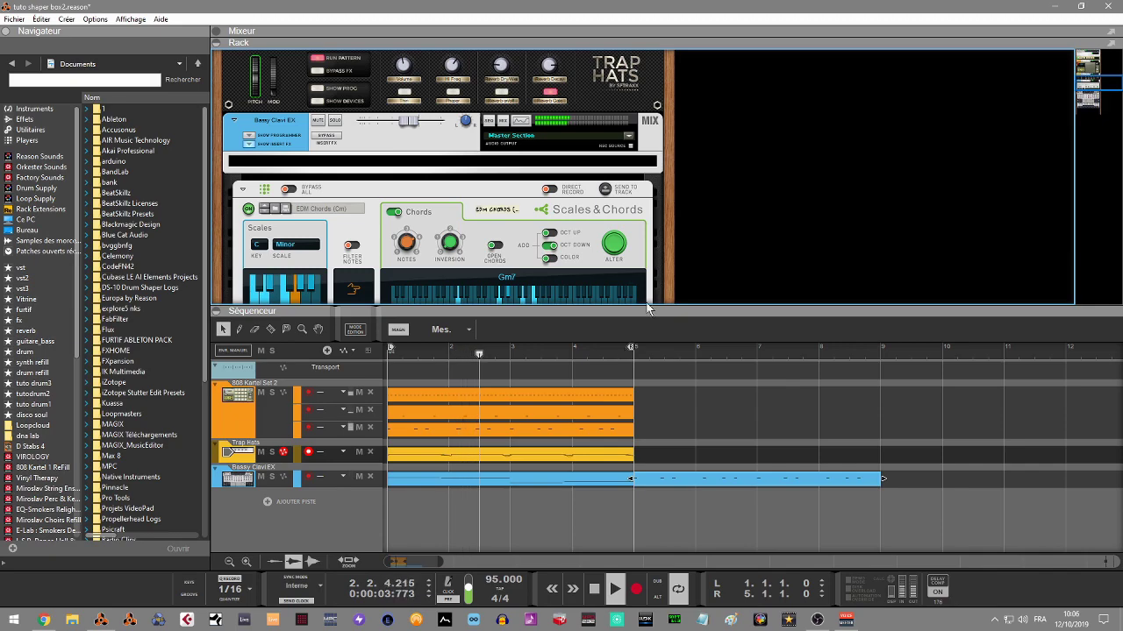
click(232, 311)
mouse_move(1087, 87)
mouse_down()
mouse_move(1088, 56)
mouse_move(1101, 103)
mouse_up()
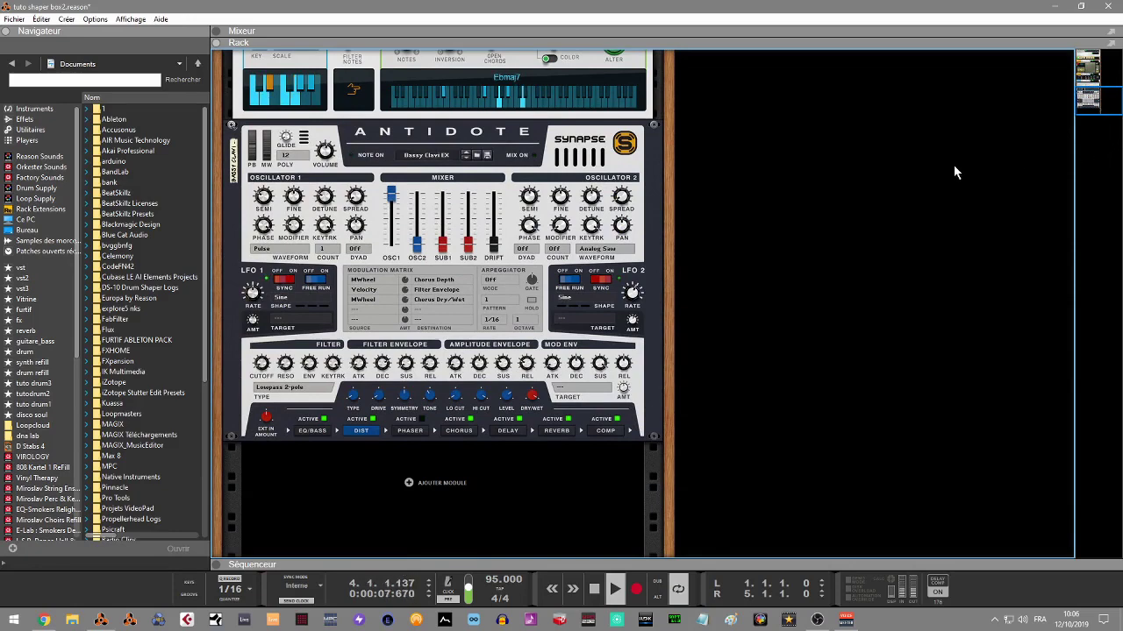
key(space)
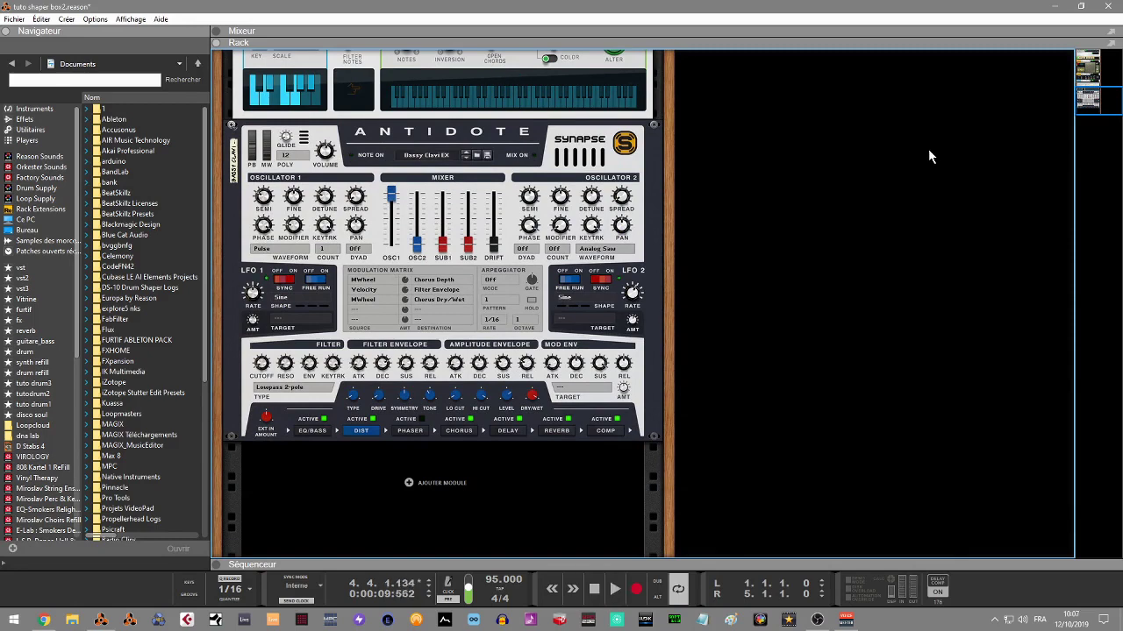
Insert the Cableguys ShaperBox 2 effect on the Bassy Clavi EX channel and clear room for its window by collapsing the browser
drag(1089, 103, 1088, 95)
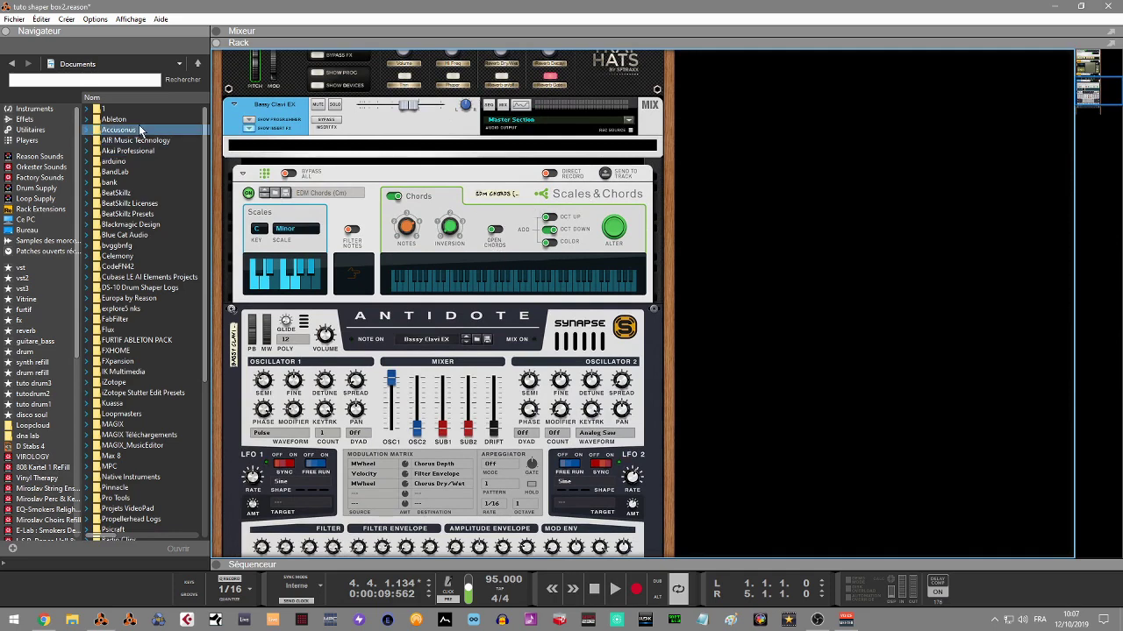
click(26, 119)
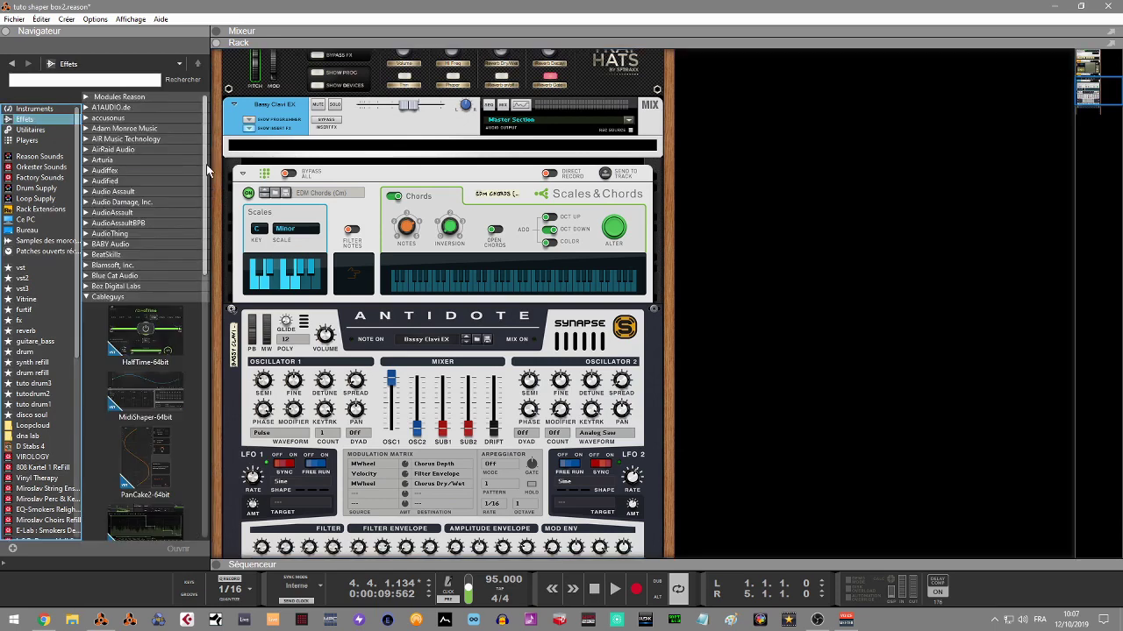
scroll(206, 164, down, 5)
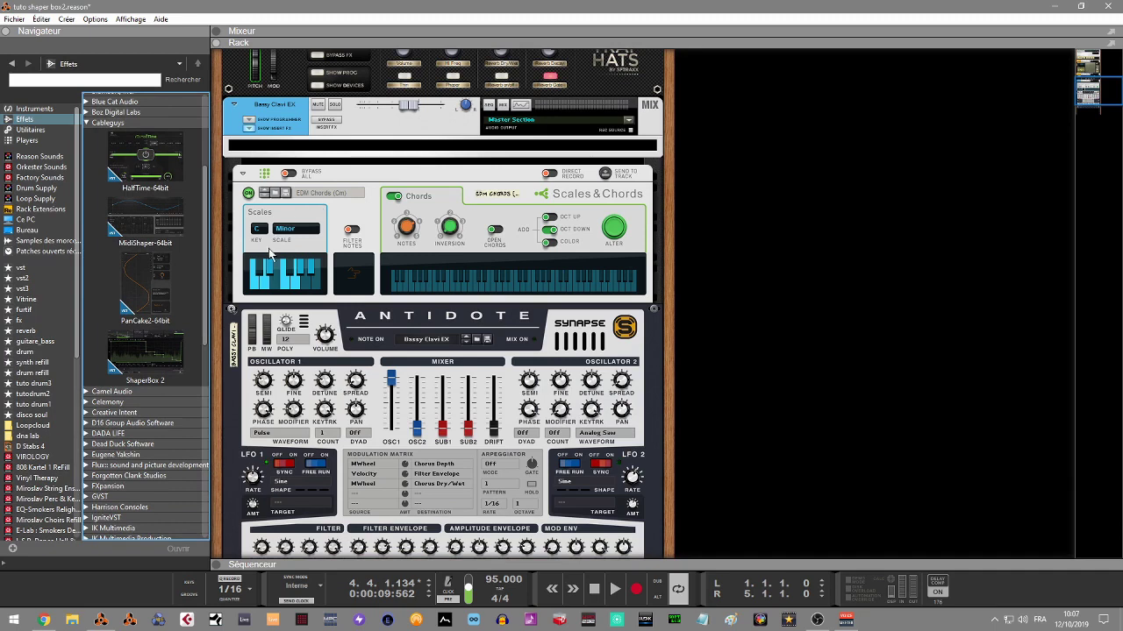
drag(161, 346, 393, 159)
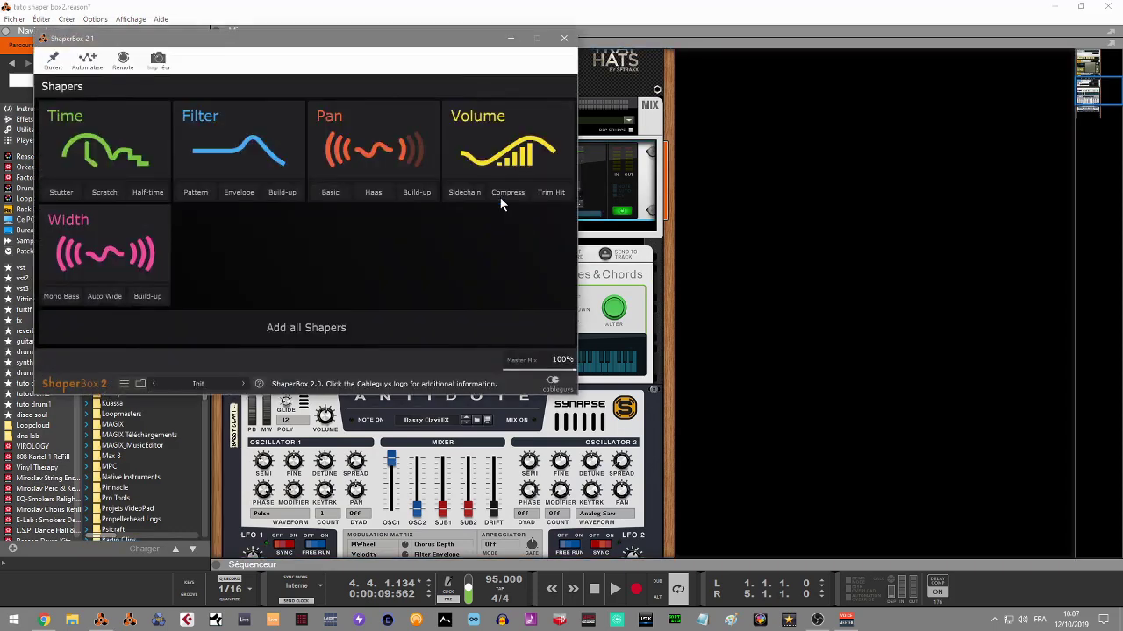
drag(332, 40, 828, 67)
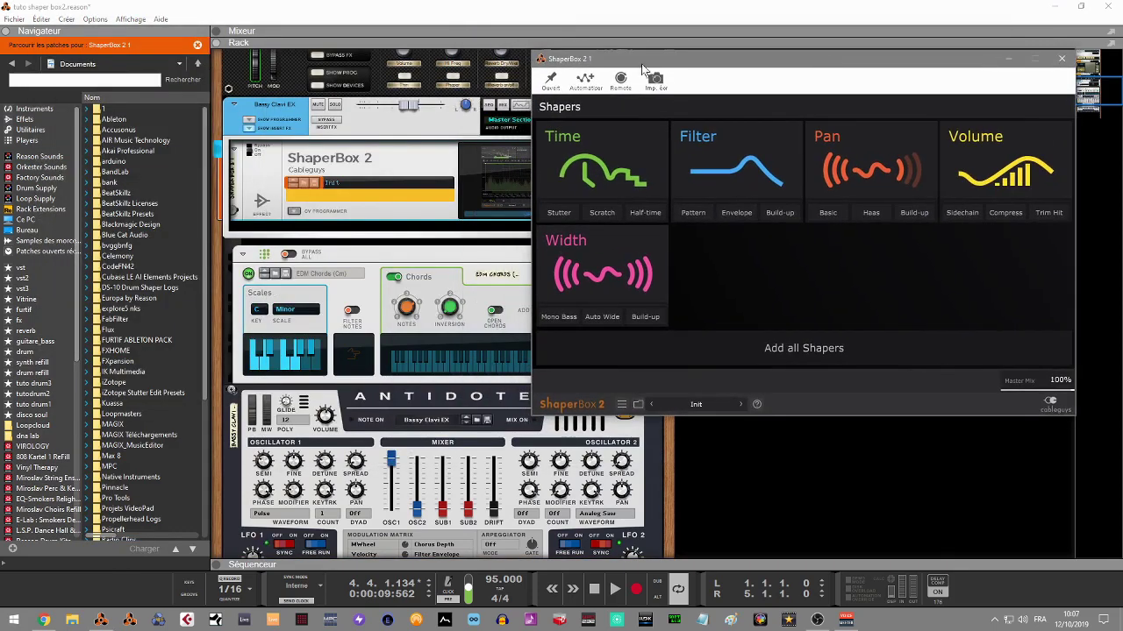
click(9, 33)
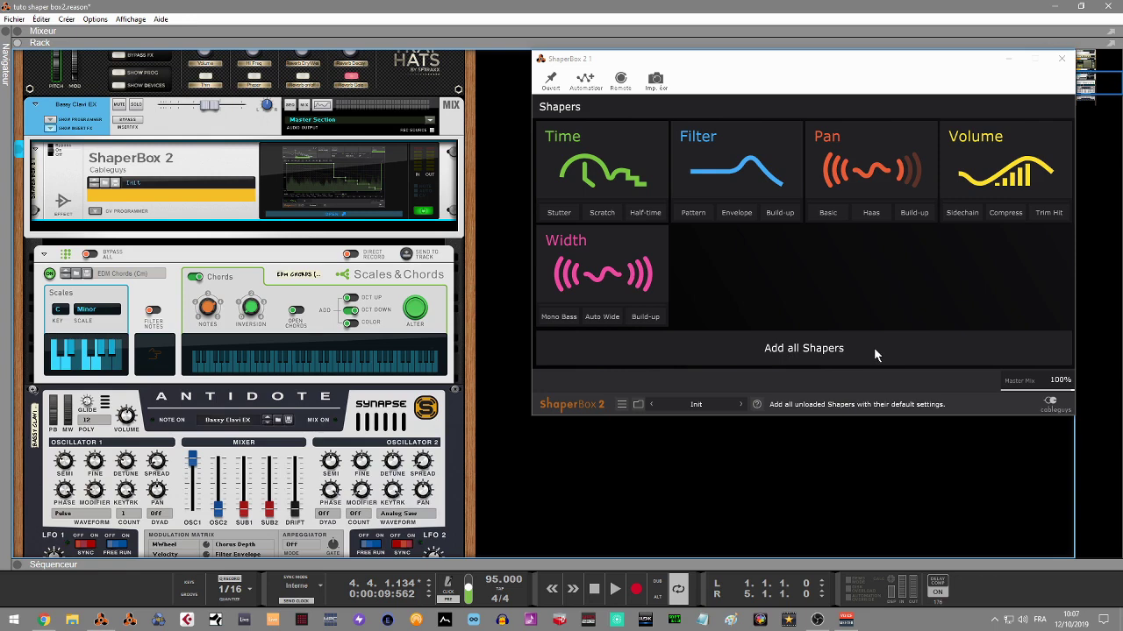
Examine ShaperBox 2's preset packs and full preset search, and return to the list of shapers
click(636, 404)
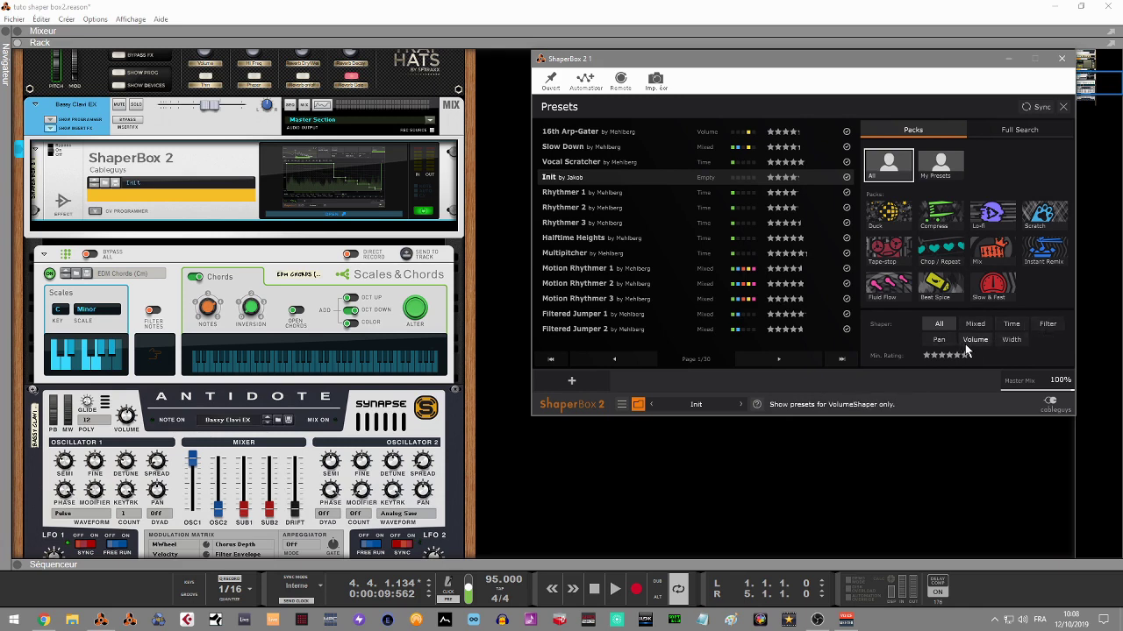
click(1008, 137)
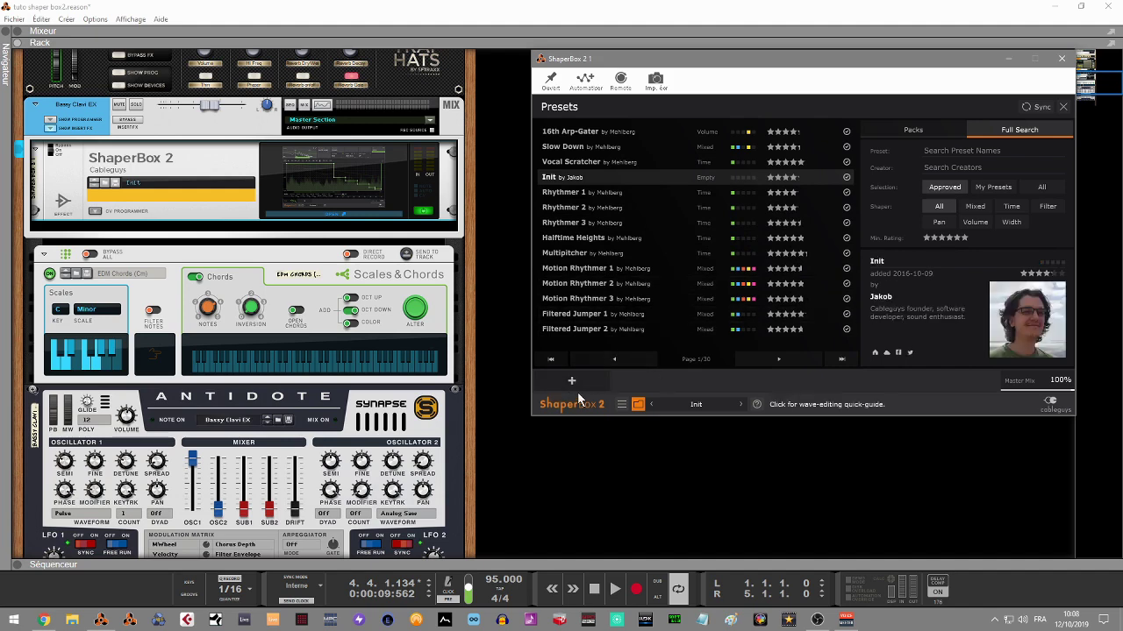
click(1063, 106)
Add the Time shaper to ShaperBox 2 and play the loop briefly through it
click(557, 172)
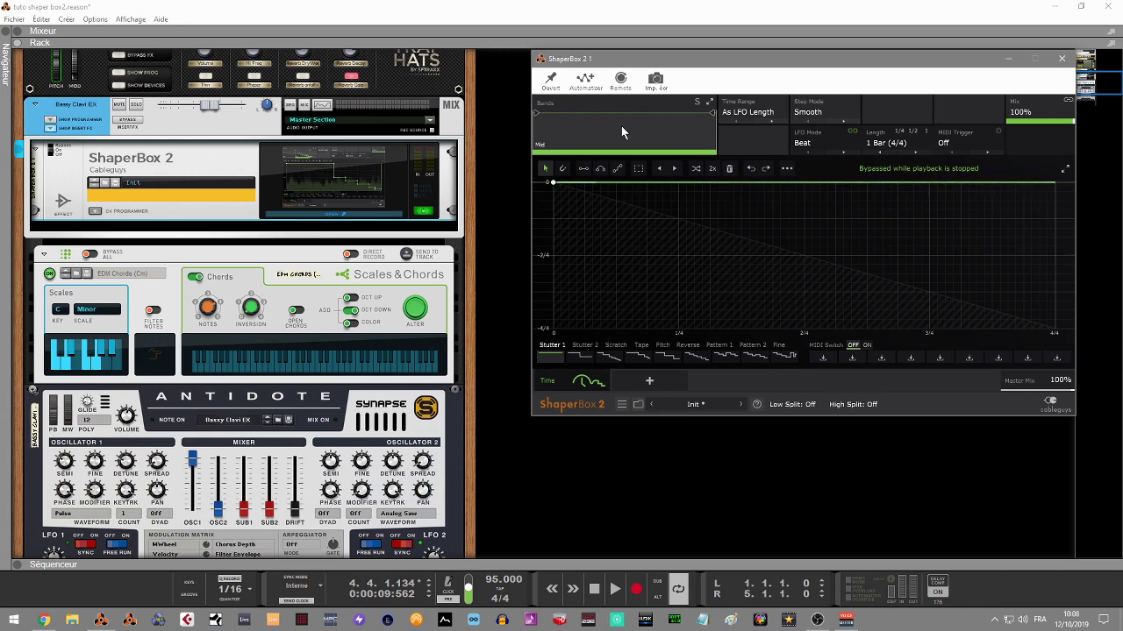
key(space)
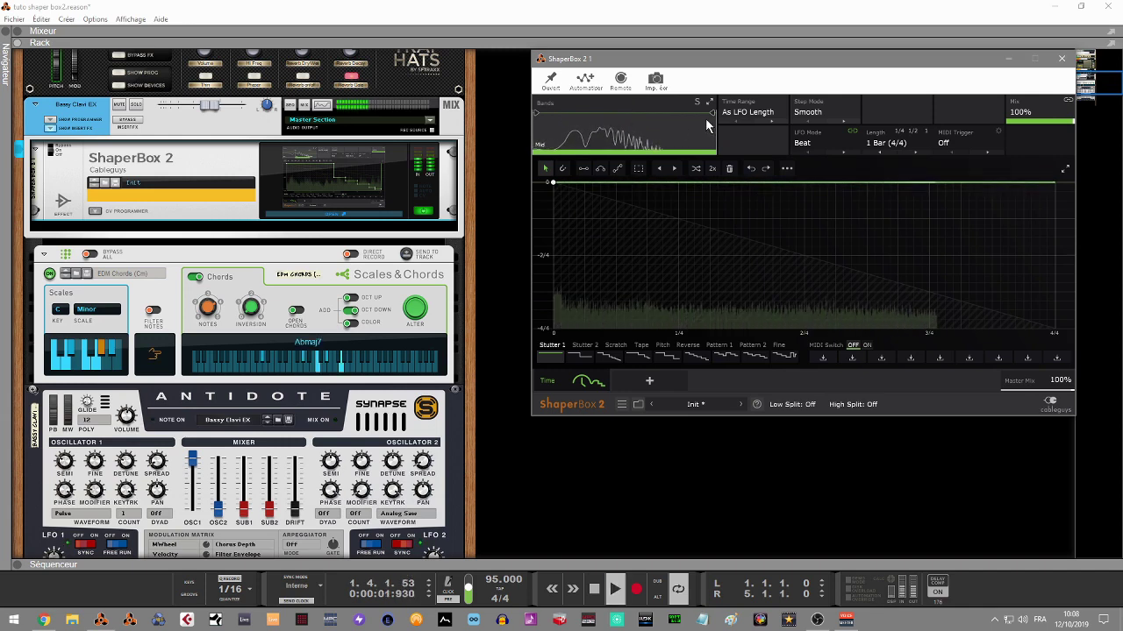
key(space)
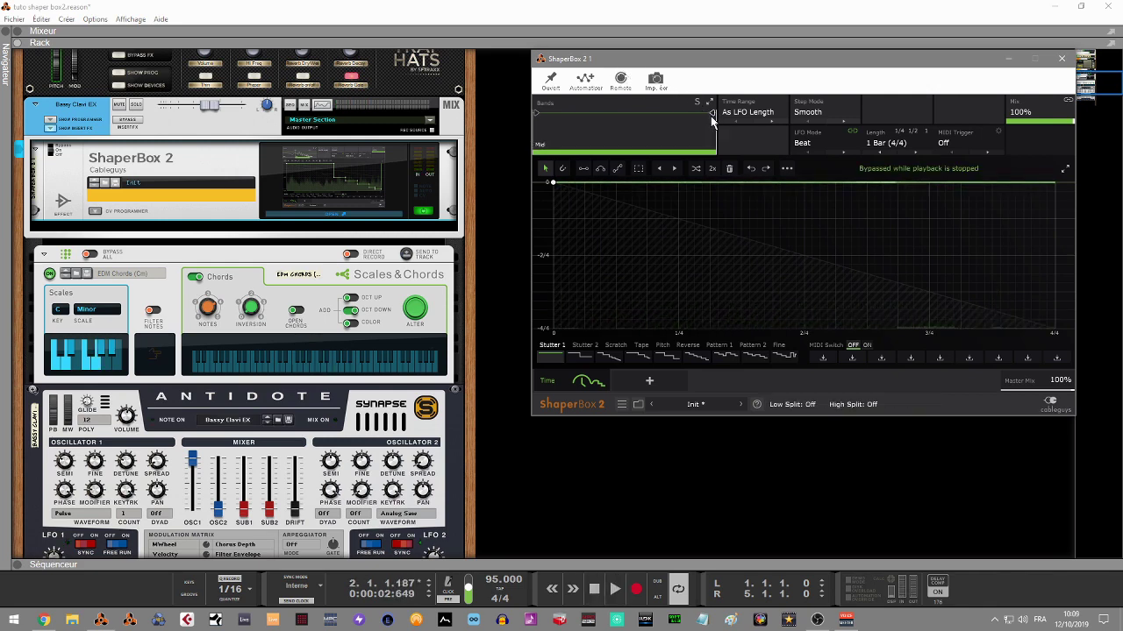
Try band splits at 177 Hz and 3.73 kHz on the Time shaper, select individual bands, and reset both splits to off
drag(711, 112, 668, 112)
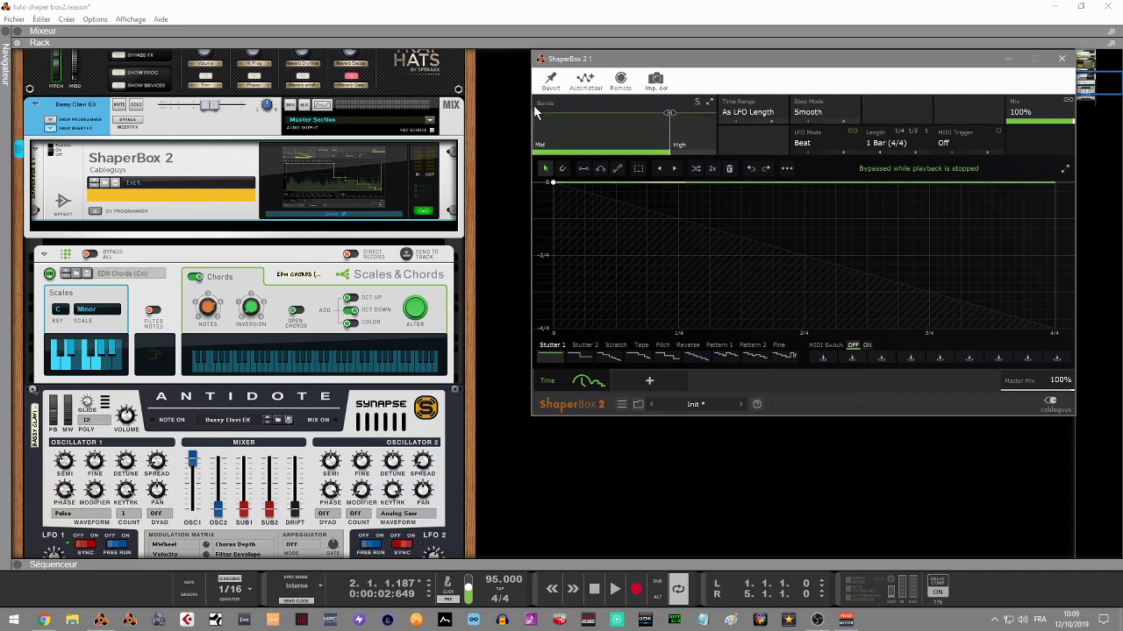
drag(536, 113, 590, 112)
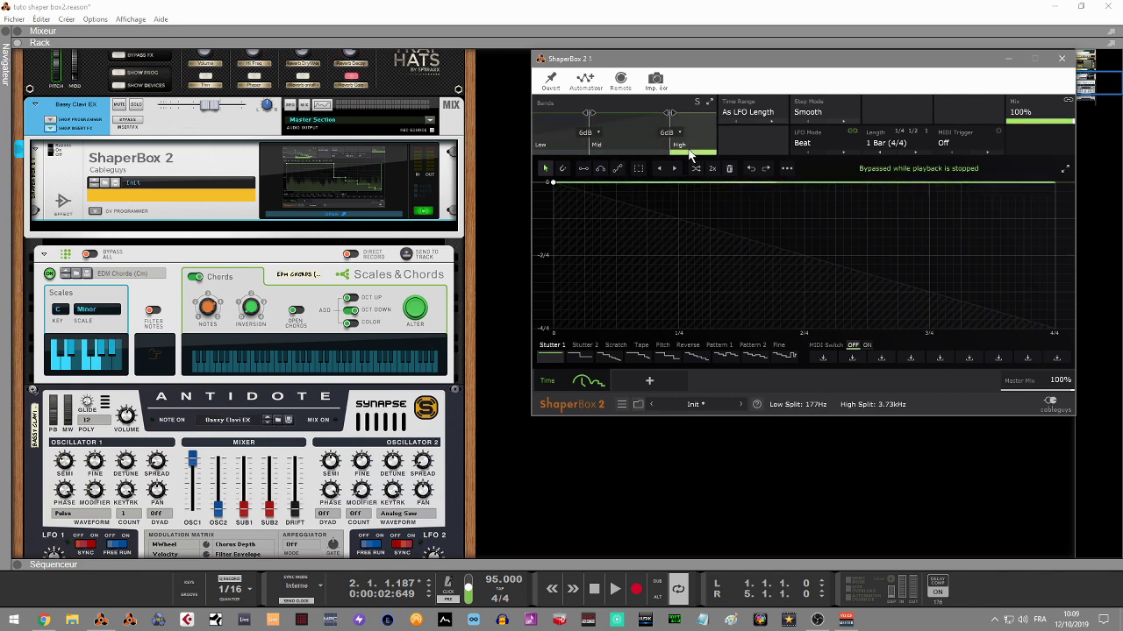
click(684, 154)
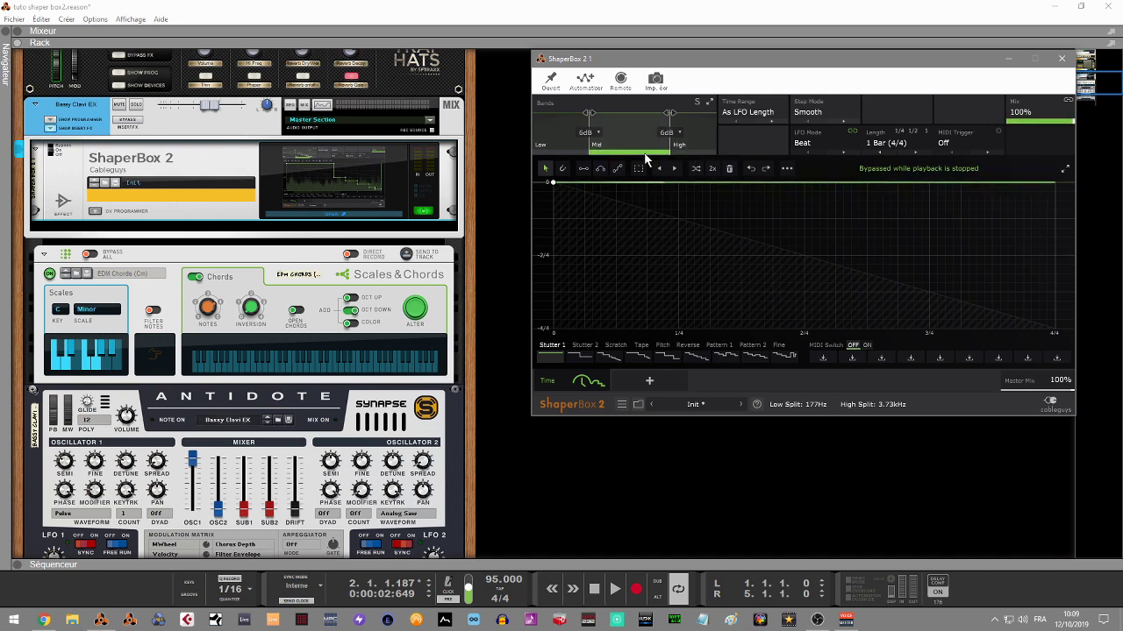
click(559, 155)
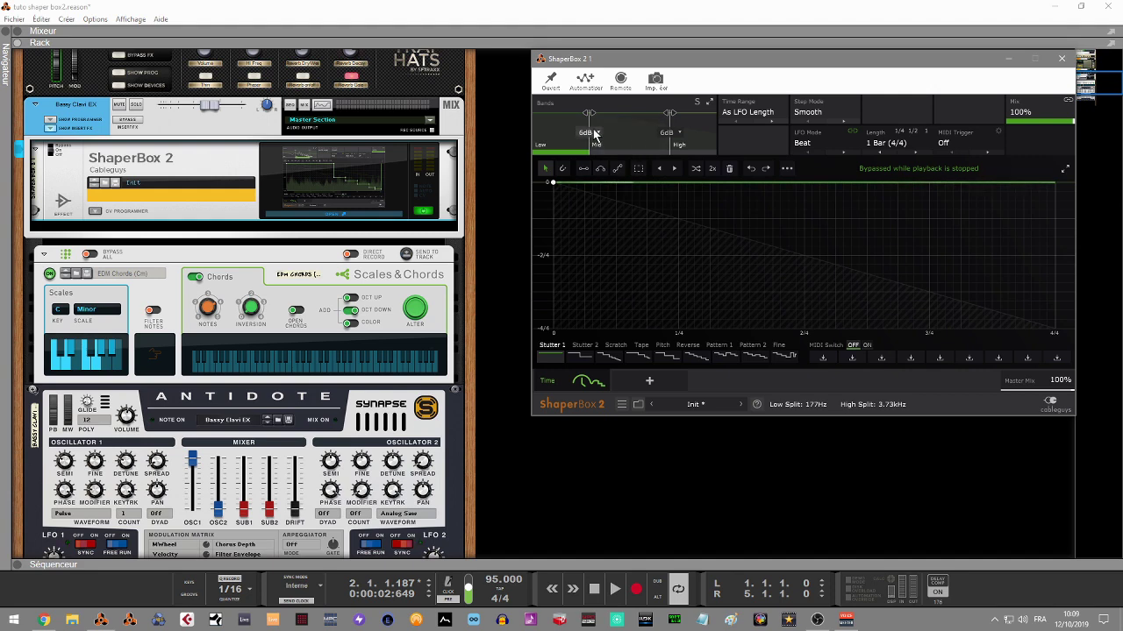
double_click(589, 115)
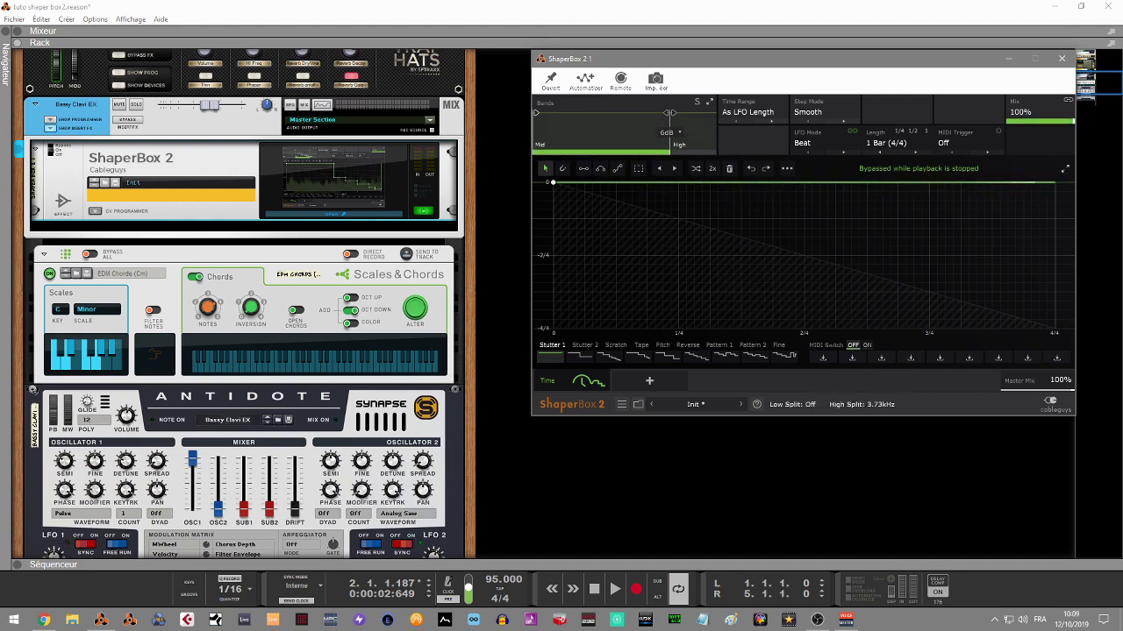
double_click(669, 113)
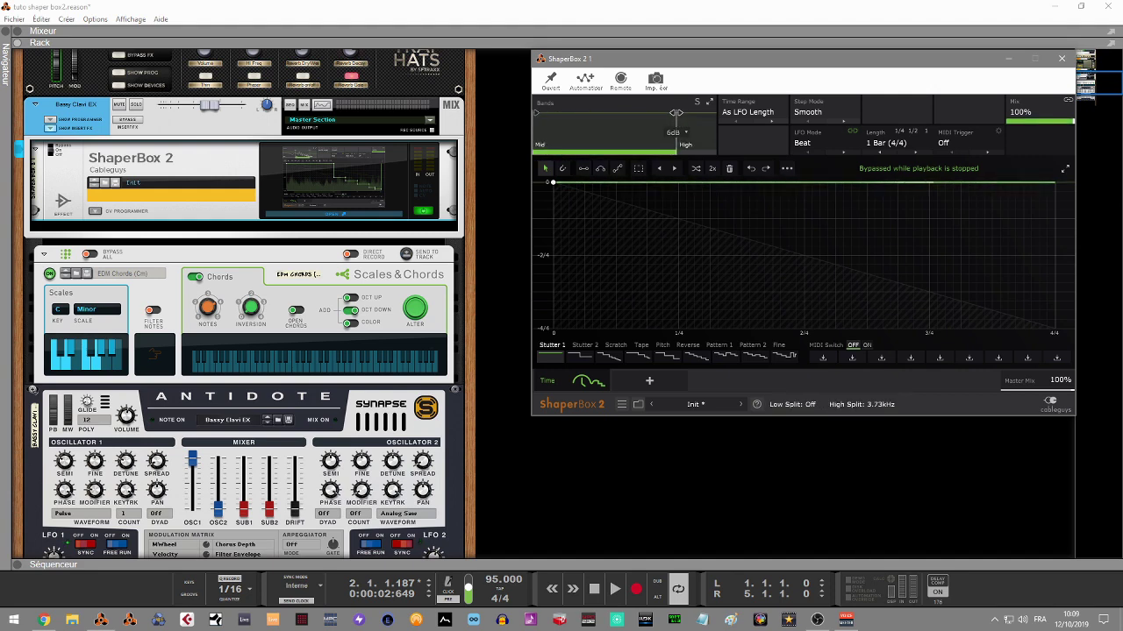
Examine the Time shaper's options for Time Range, Step Mode, LFO Mode, Length and MIDI Trigger
click(766, 110)
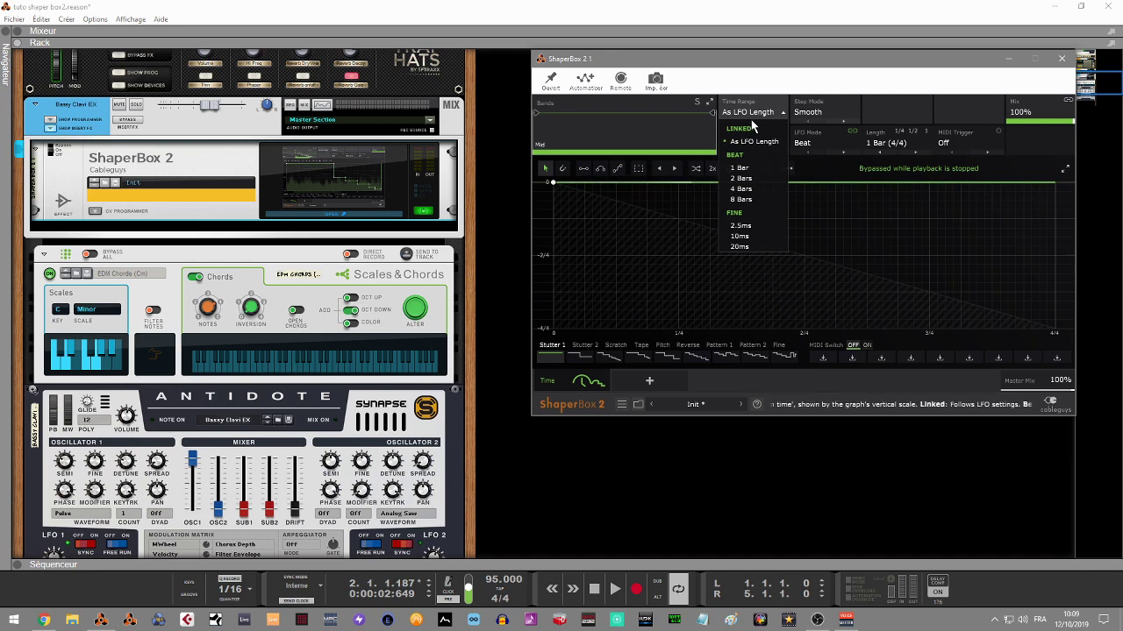
click(813, 114)
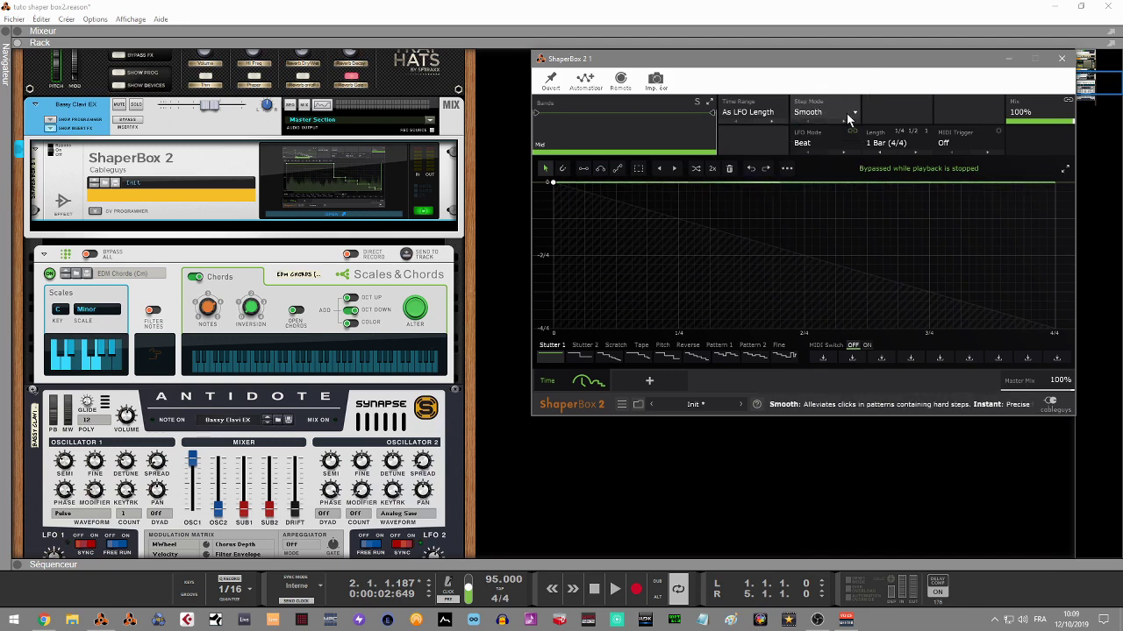
click(833, 125)
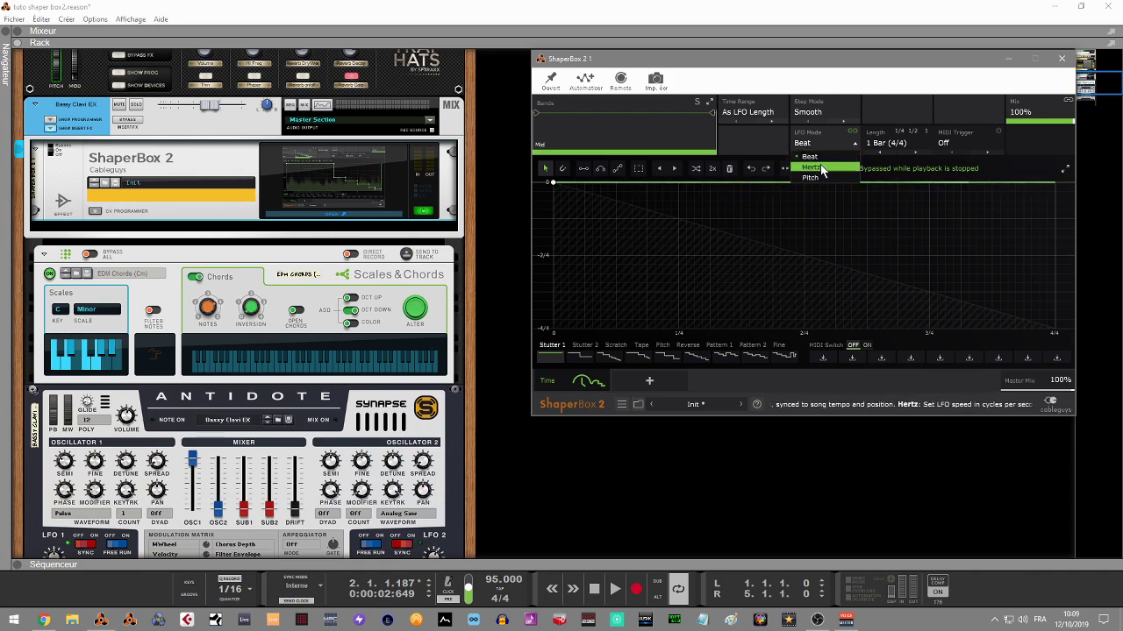
click(887, 143)
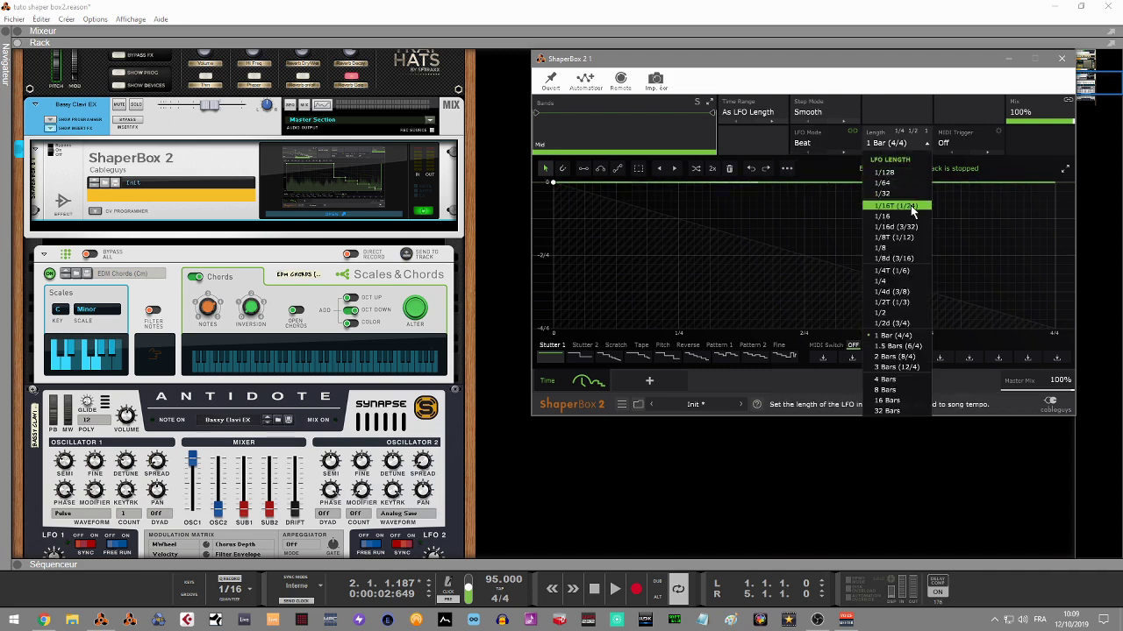
click(956, 139)
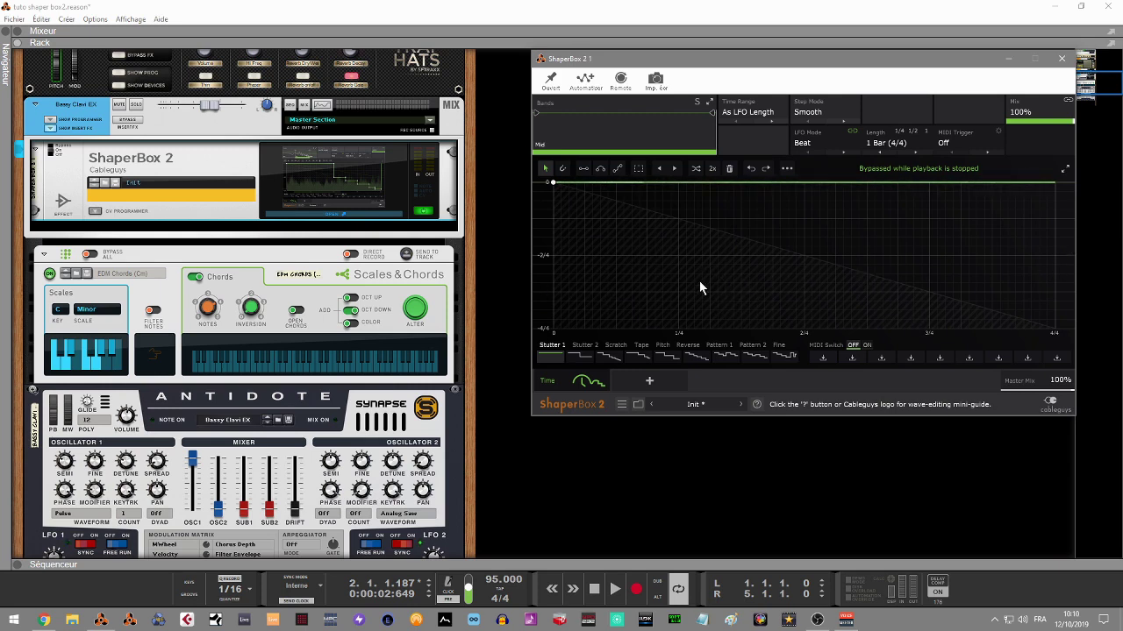
Play the loop through the flat Time wave, then insert a flat segment at half depth just before the 1/4 mark
key(space)
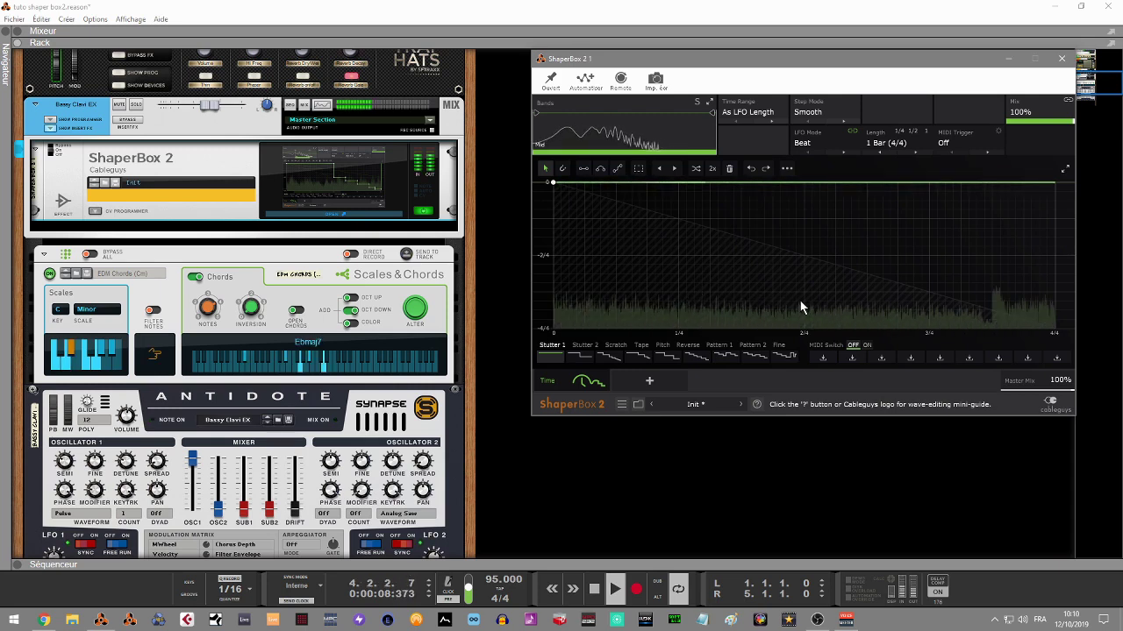
key(space)
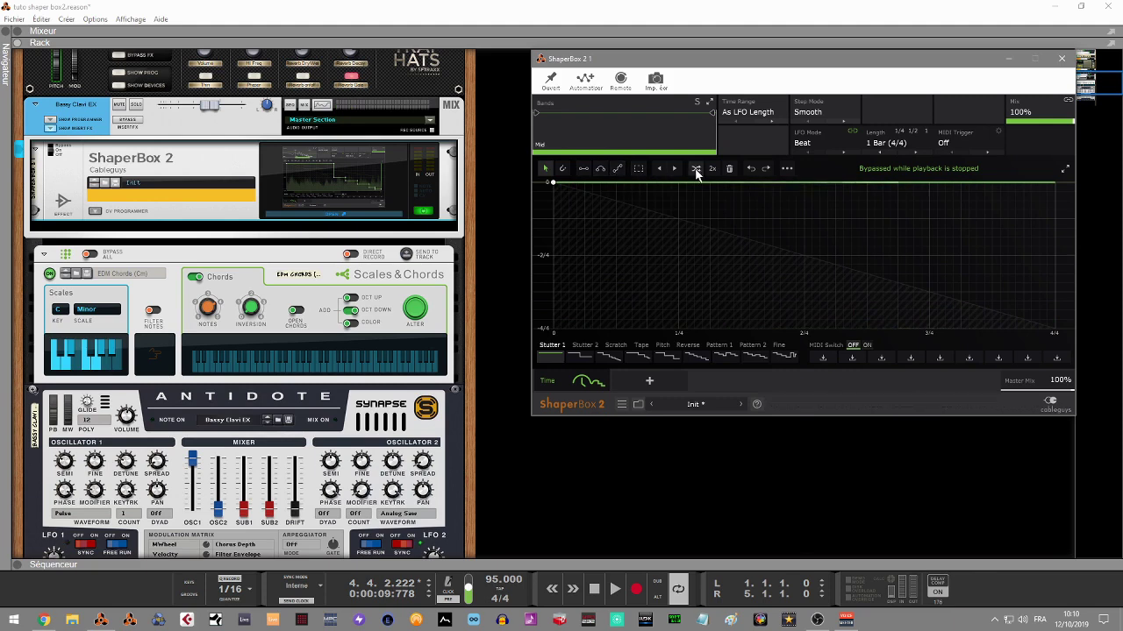
click(583, 169)
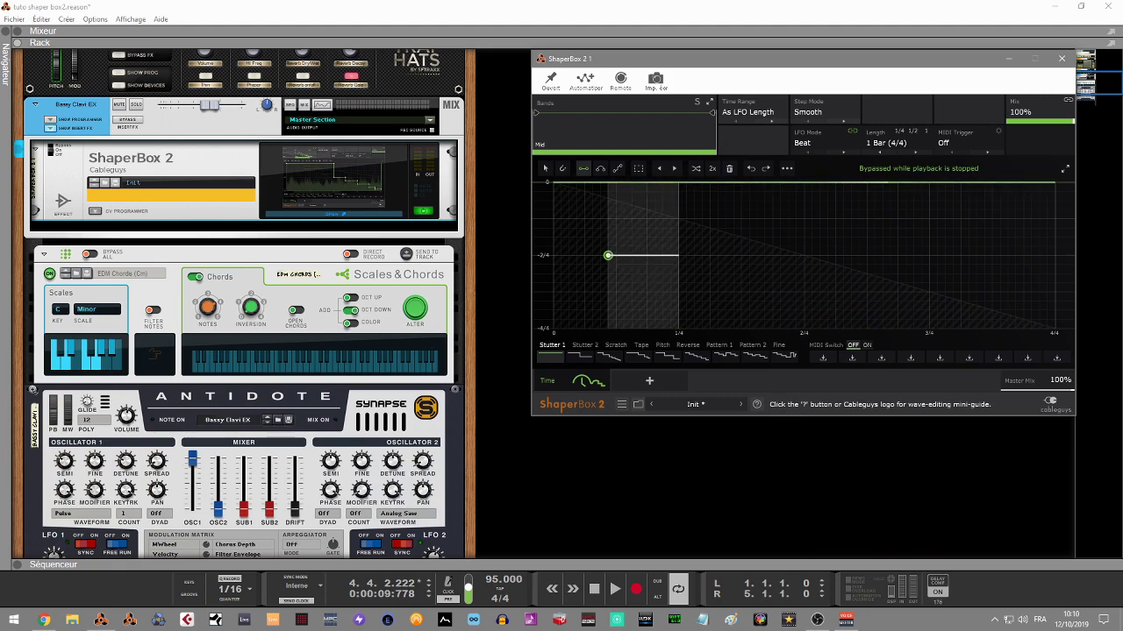
click(680, 257)
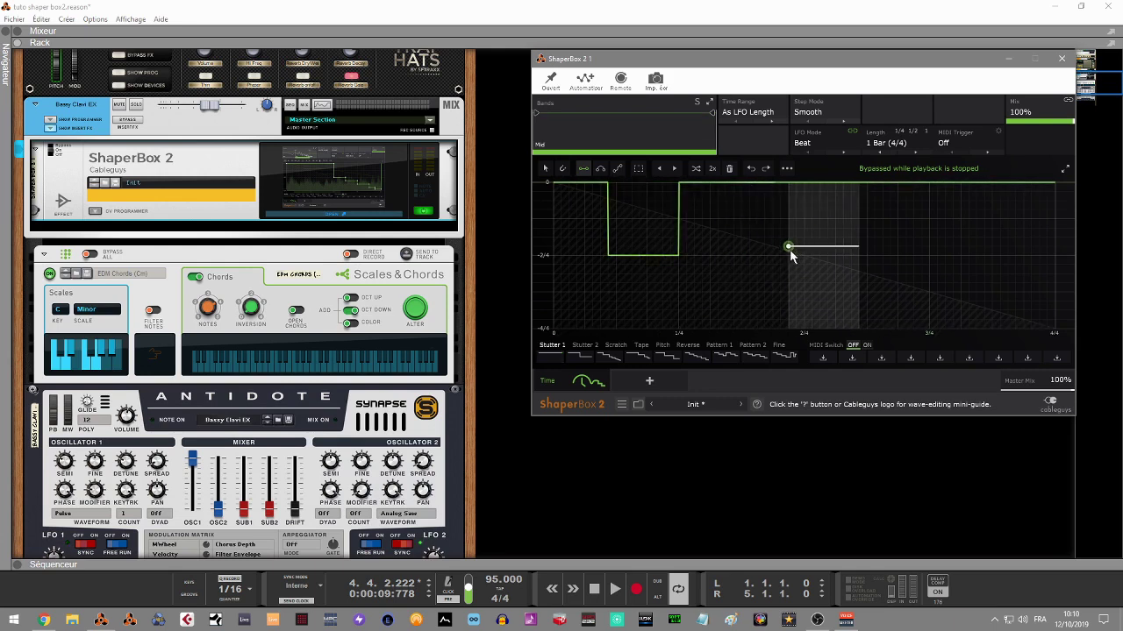
Add an arc segment around the 2/4 mark and S-curve segments after the 1/4, 2/4 and 3/4 marks of the Time wave
click(601, 167)
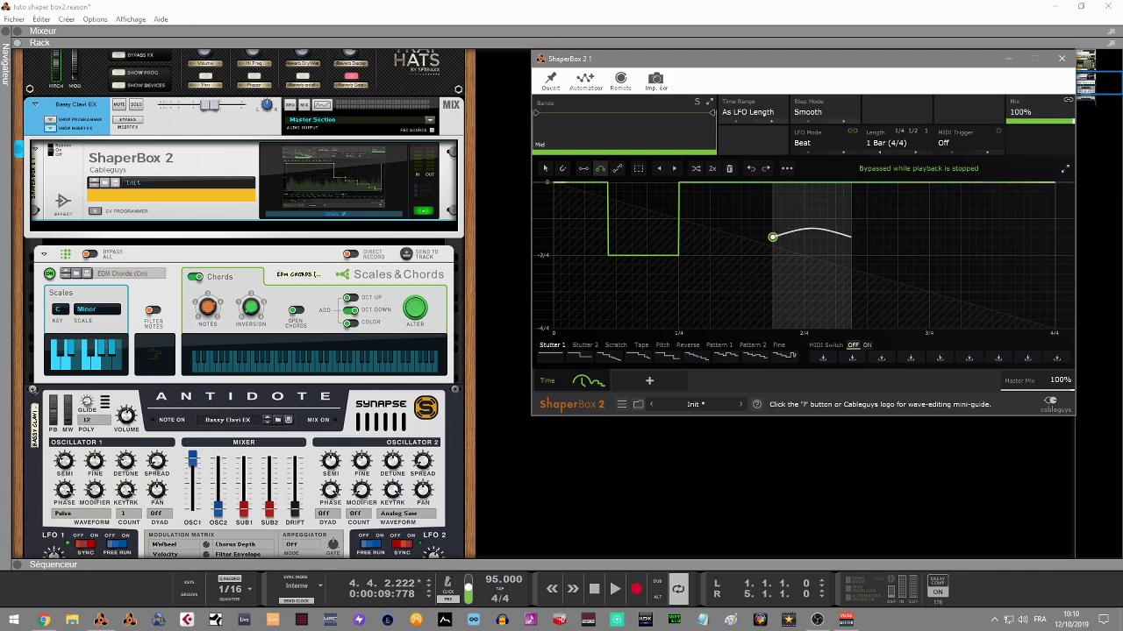
click(851, 238)
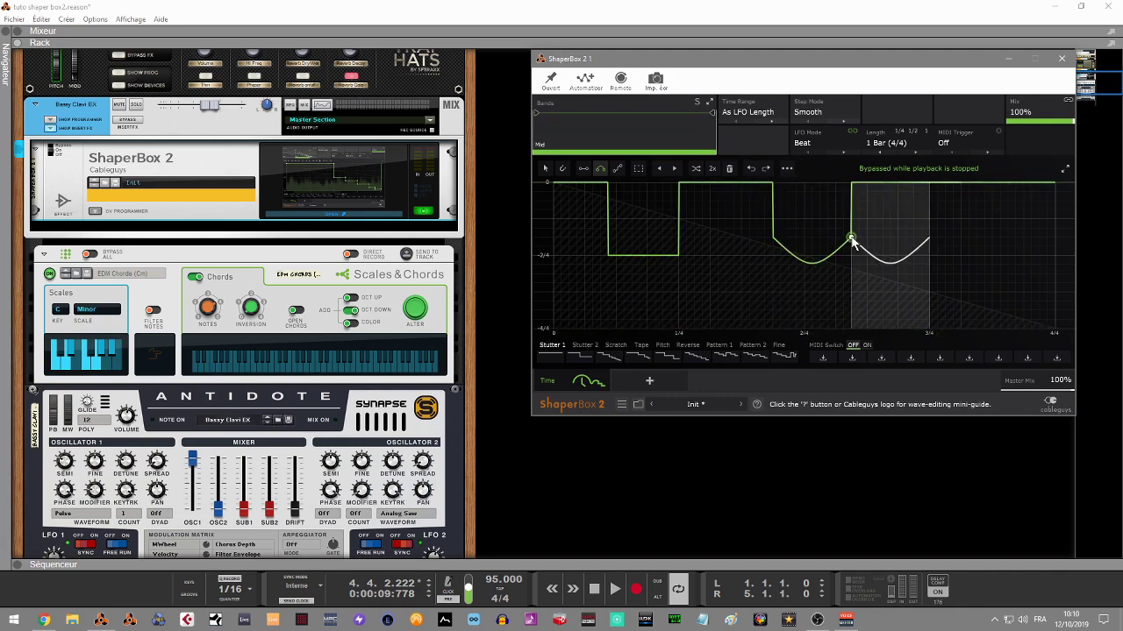
click(617, 168)
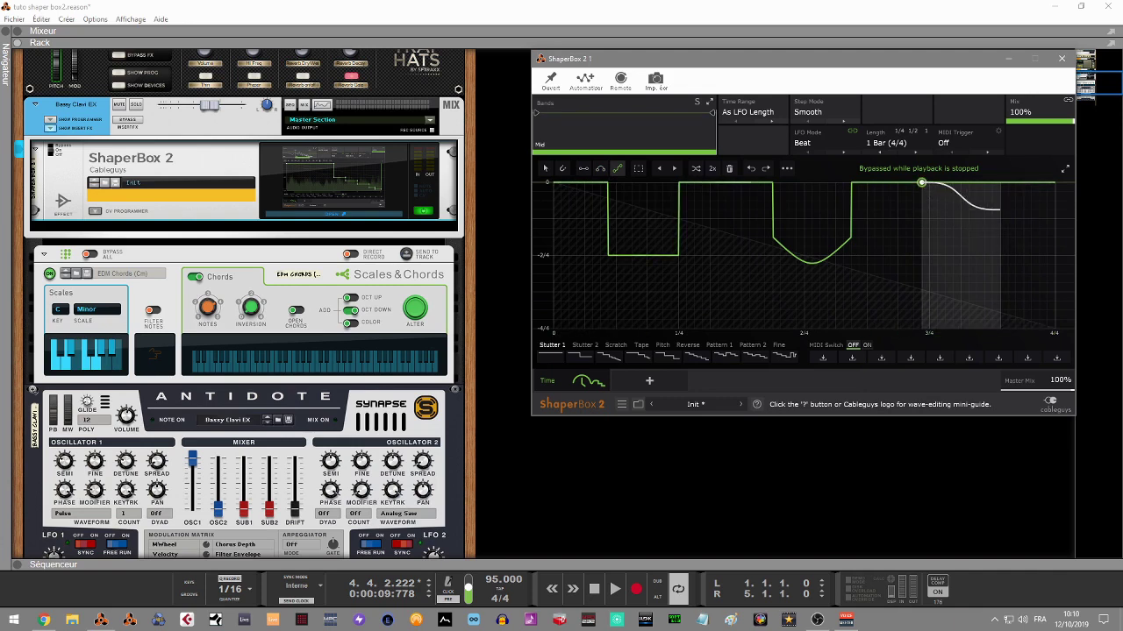
click(1001, 200)
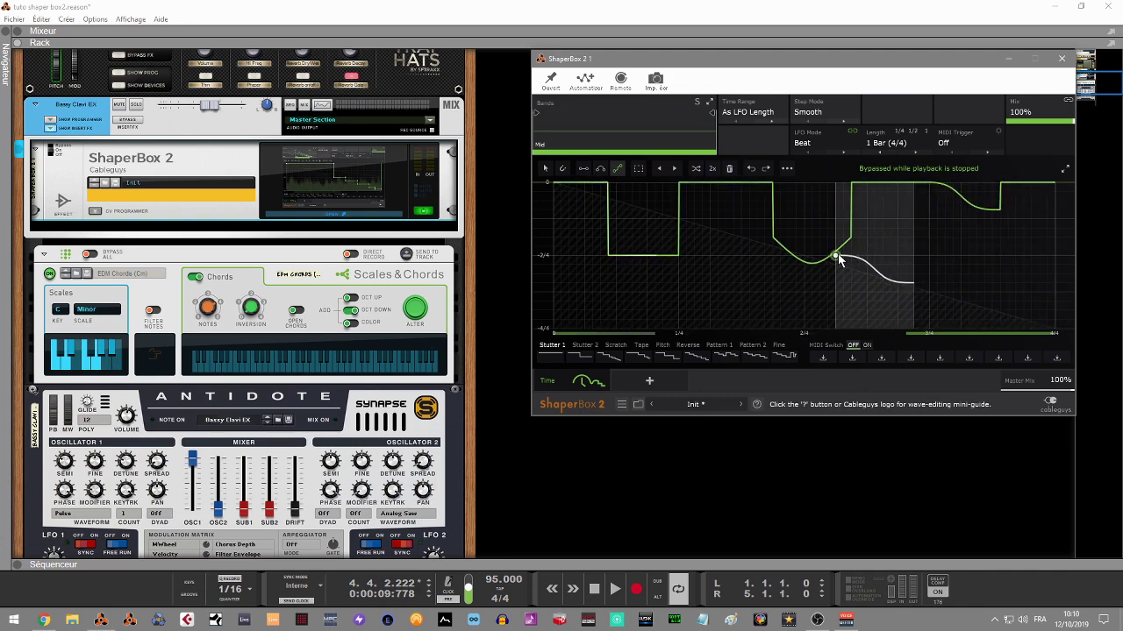
click(838, 255)
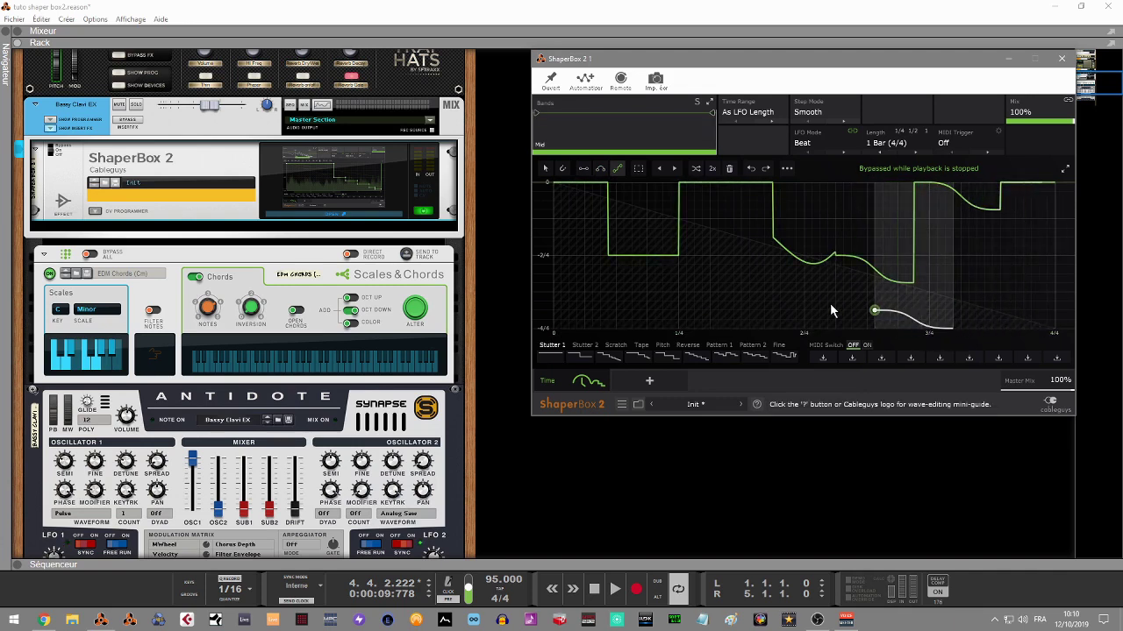
click(680, 219)
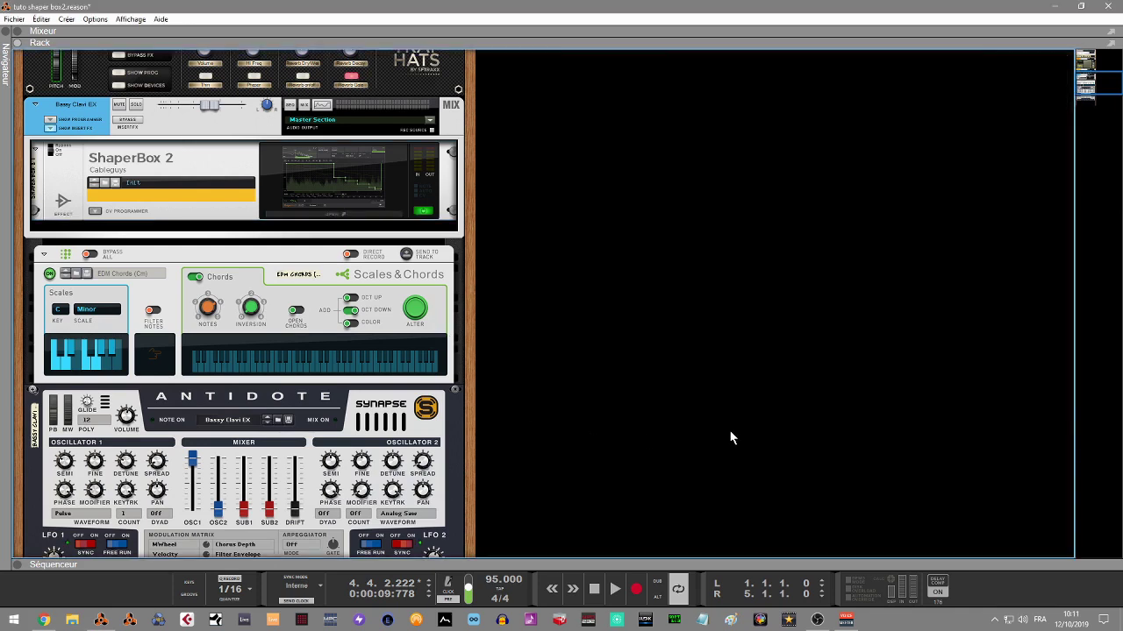
Reopen the ShaperBox 2 editor pinned open and play the loop briefly through the hand-drawn Time wave
click(272, 213)
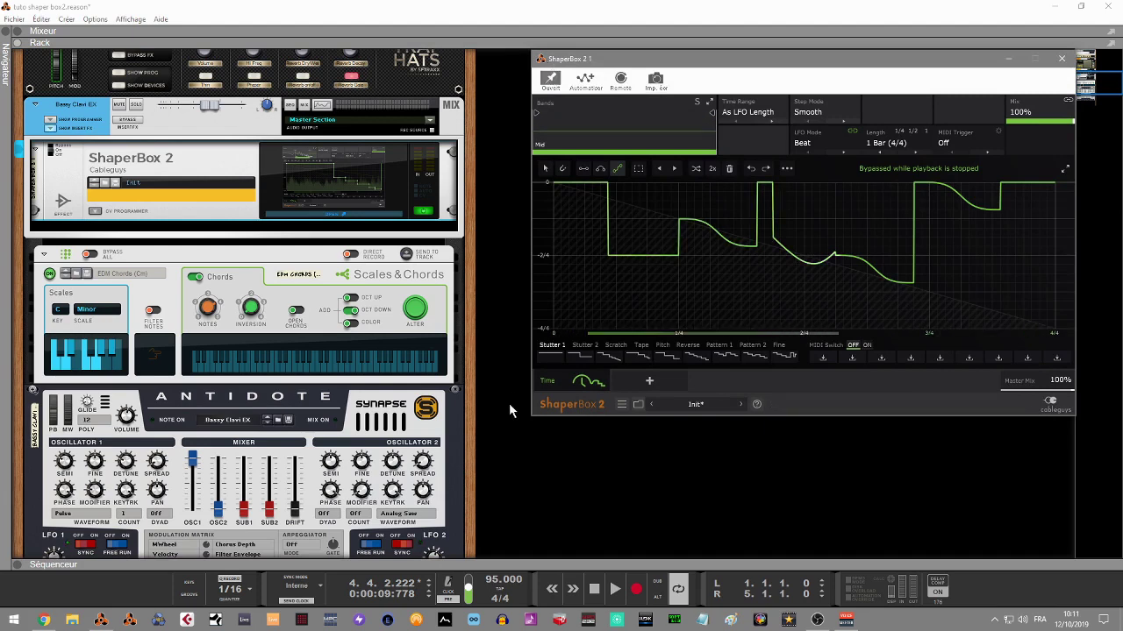
click(563, 491)
key(space)
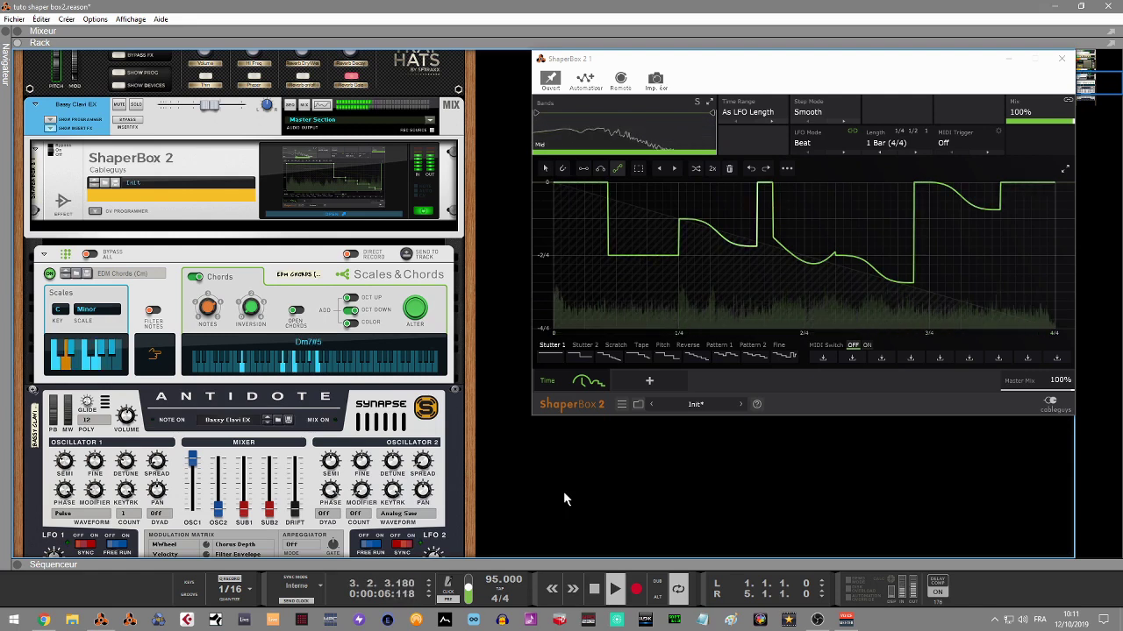
key(space)
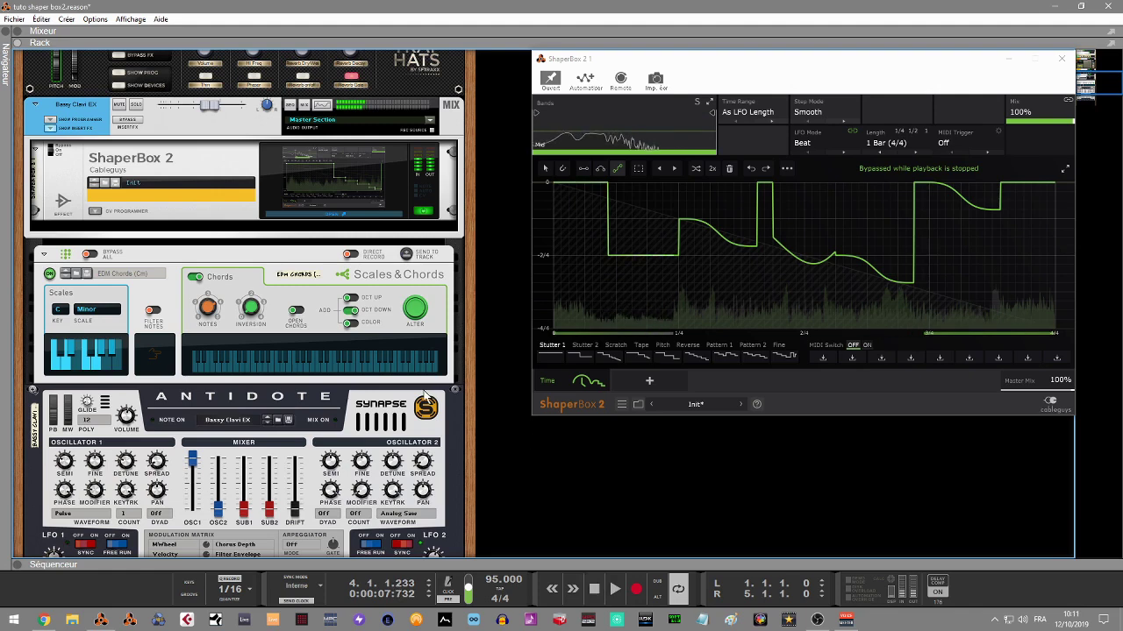
Reset the Time wave with the flat Stutter 1 preset, reactivate the selection tool, and start playback
click(547, 355)
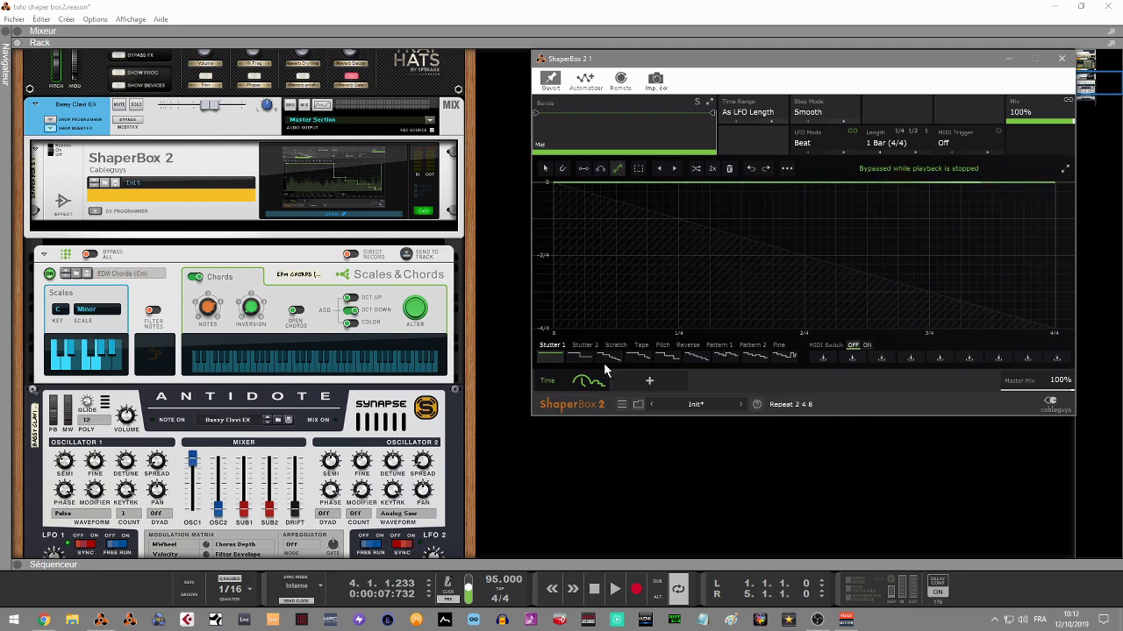
click(545, 167)
key(space)
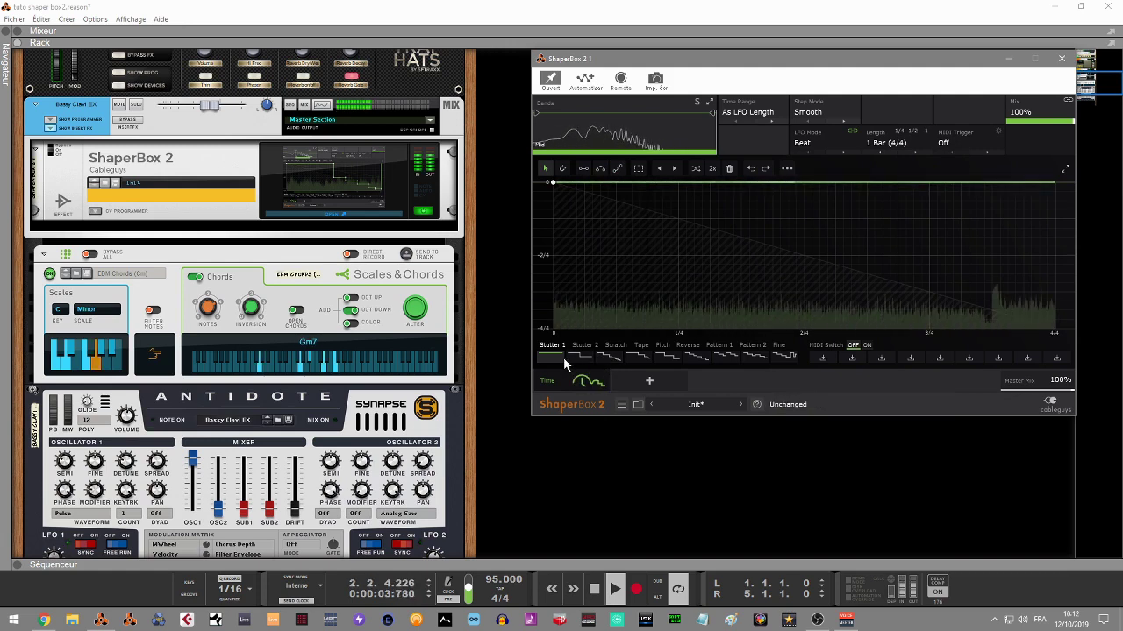
Audition the Stutter 1 wave presets on the playing loop, including Repeat 2 4 8, Syncopes 4 and Syncopes 8 double
click(577, 356)
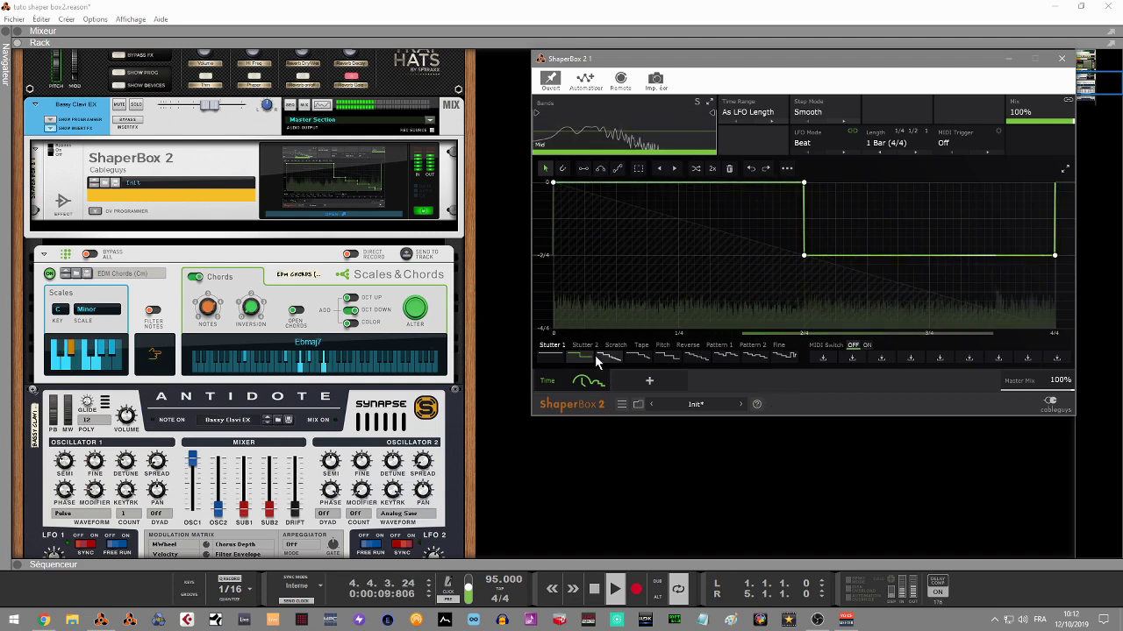
click(596, 356)
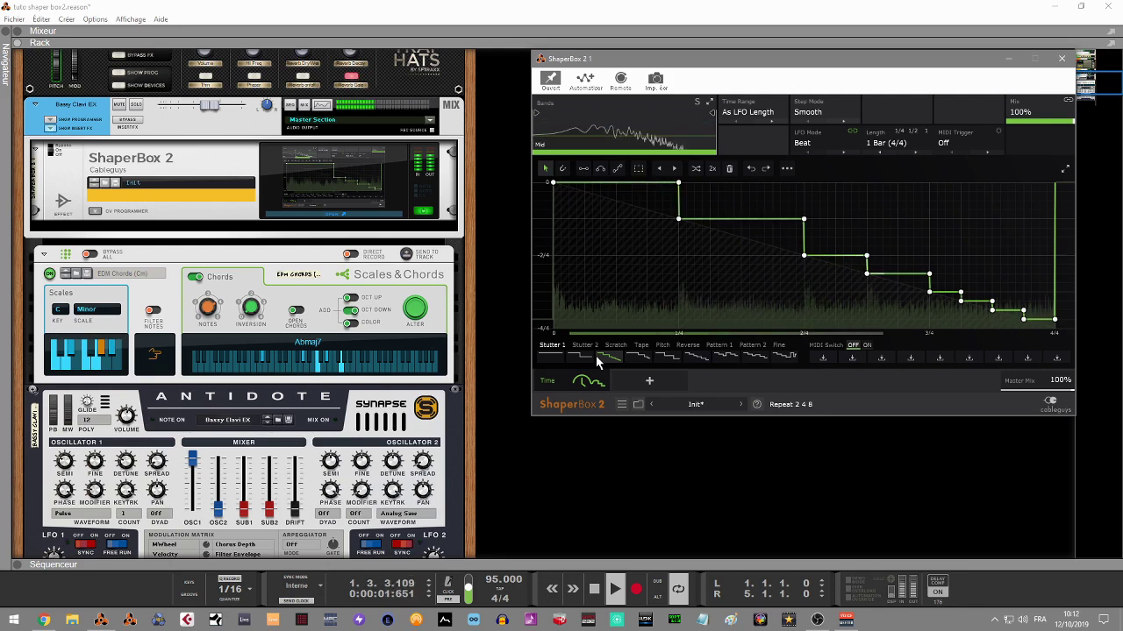
click(641, 359)
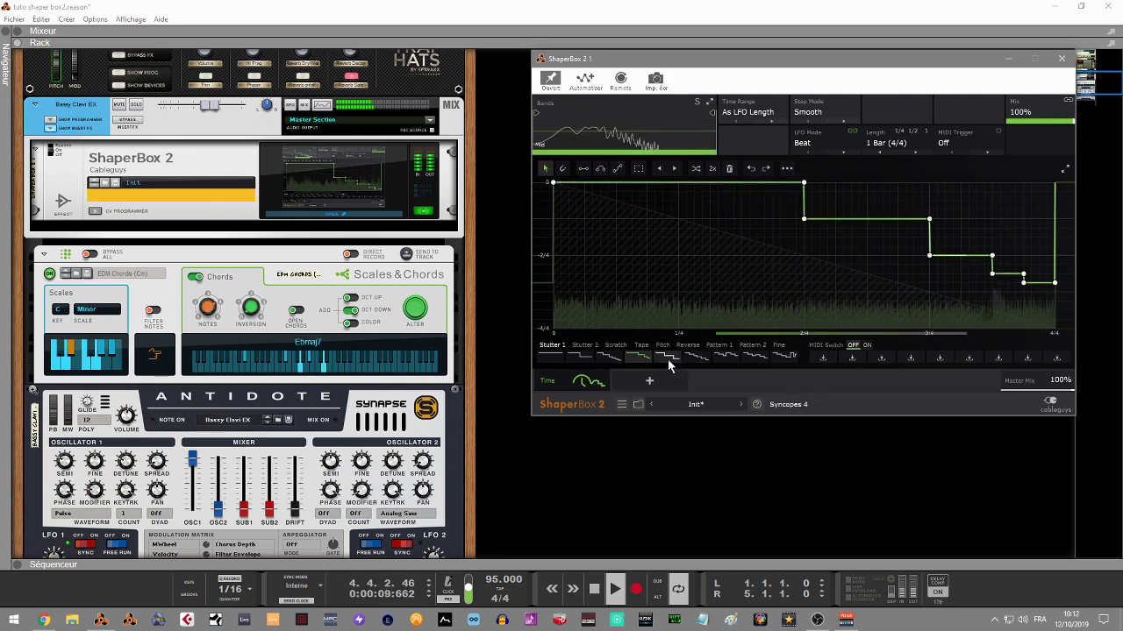
click(667, 359)
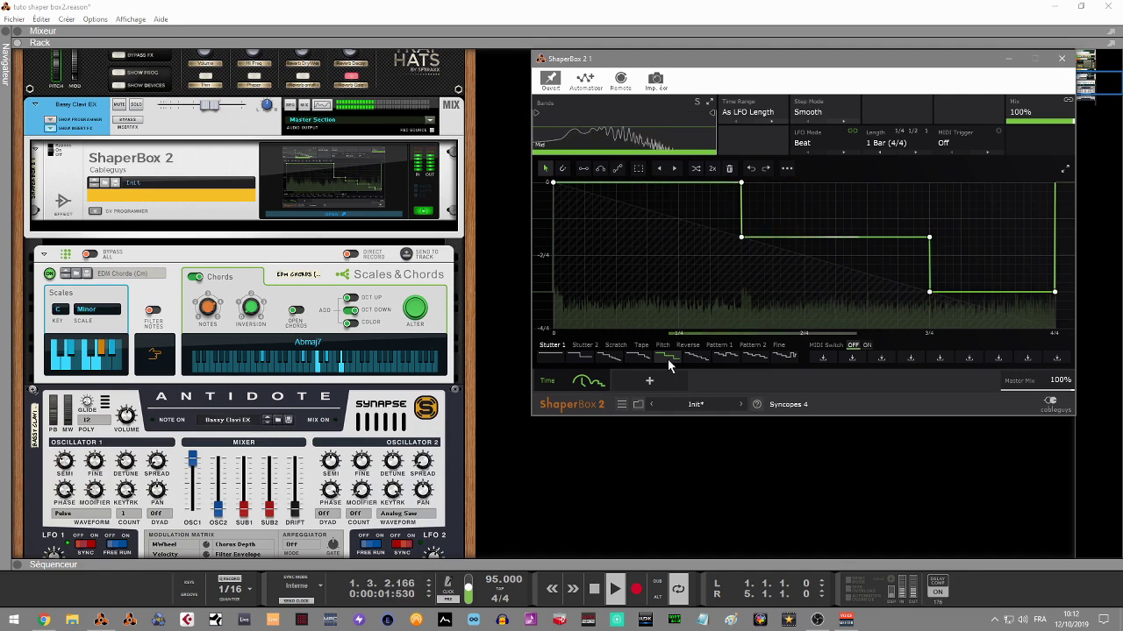
click(700, 357)
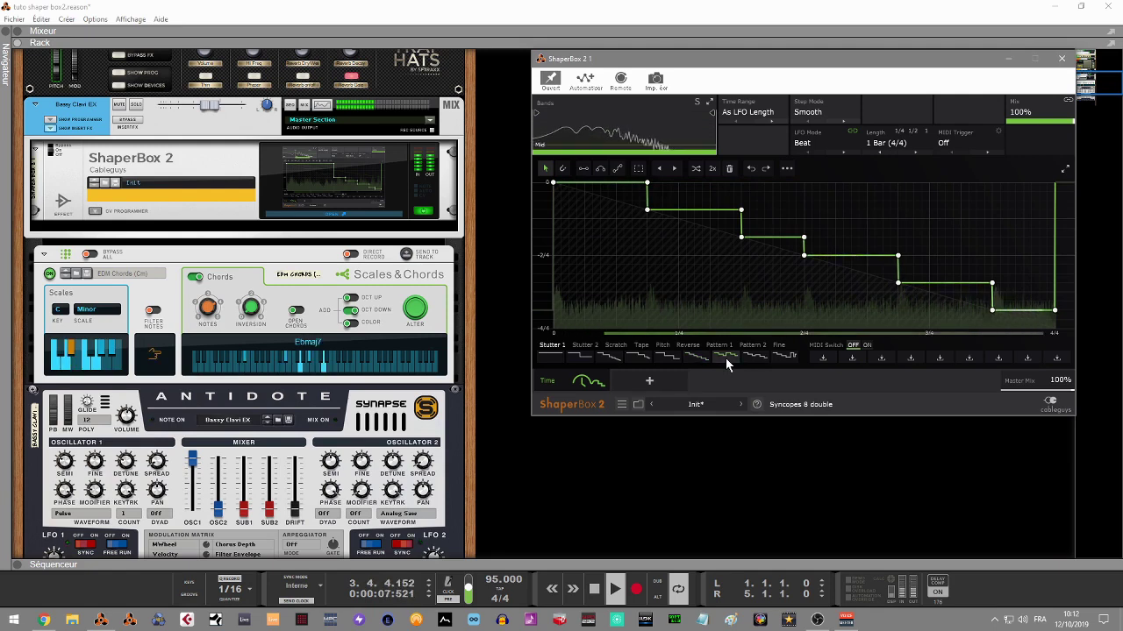
click(726, 357)
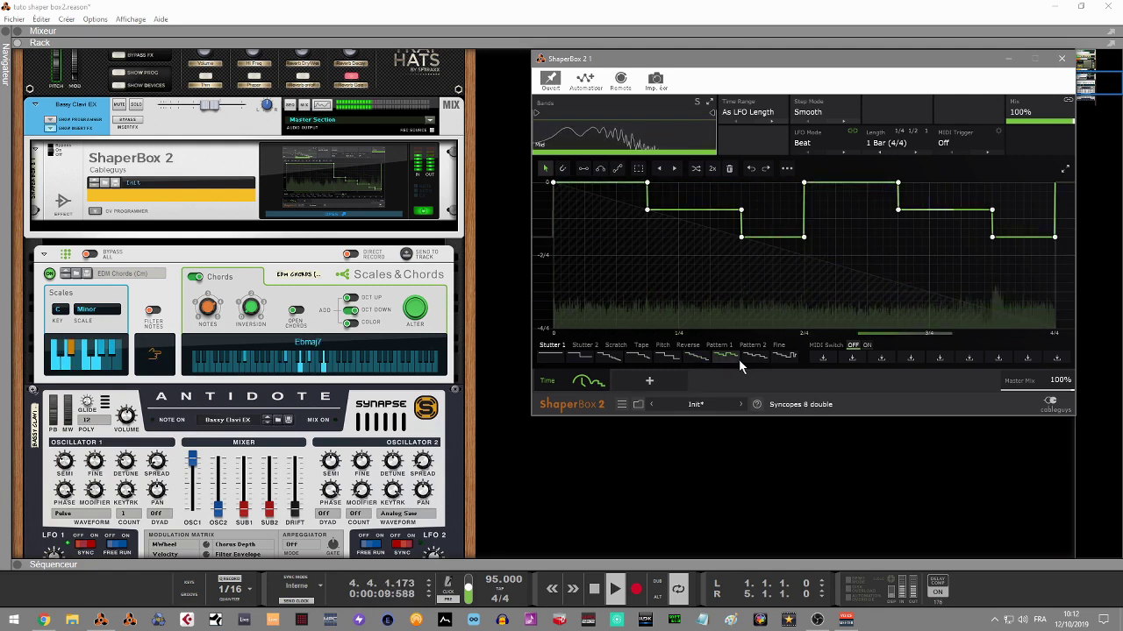
click(754, 360)
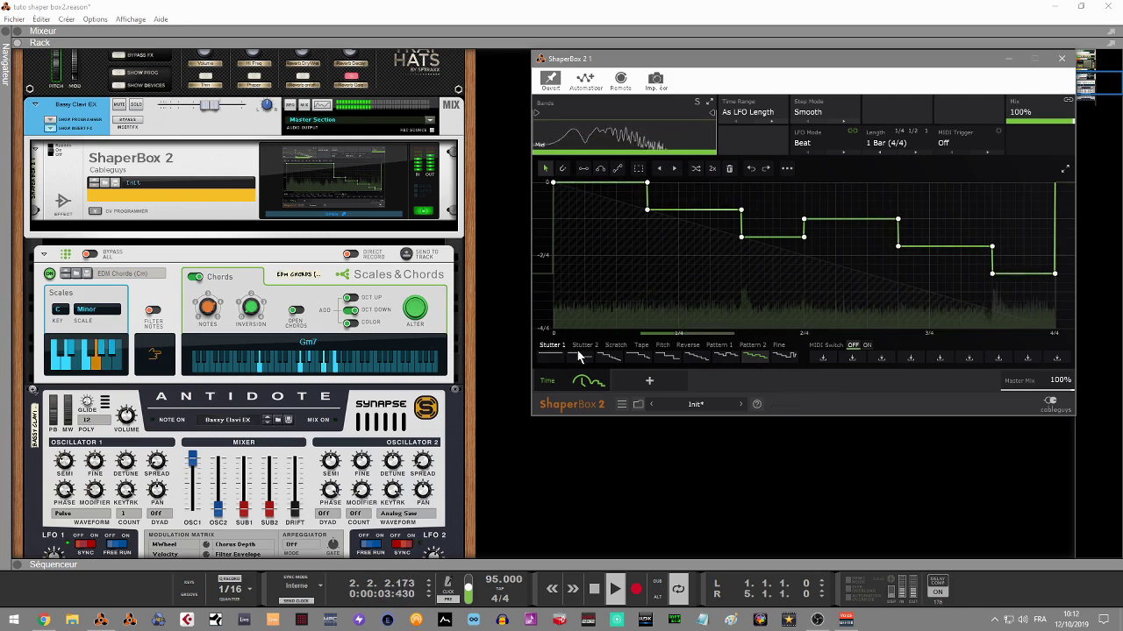
Audition the Stutter 2 waves Repeat & pitch and Repeat & pitch 4, followed by the Scratch wave Tape-stop scratch
click(639, 355)
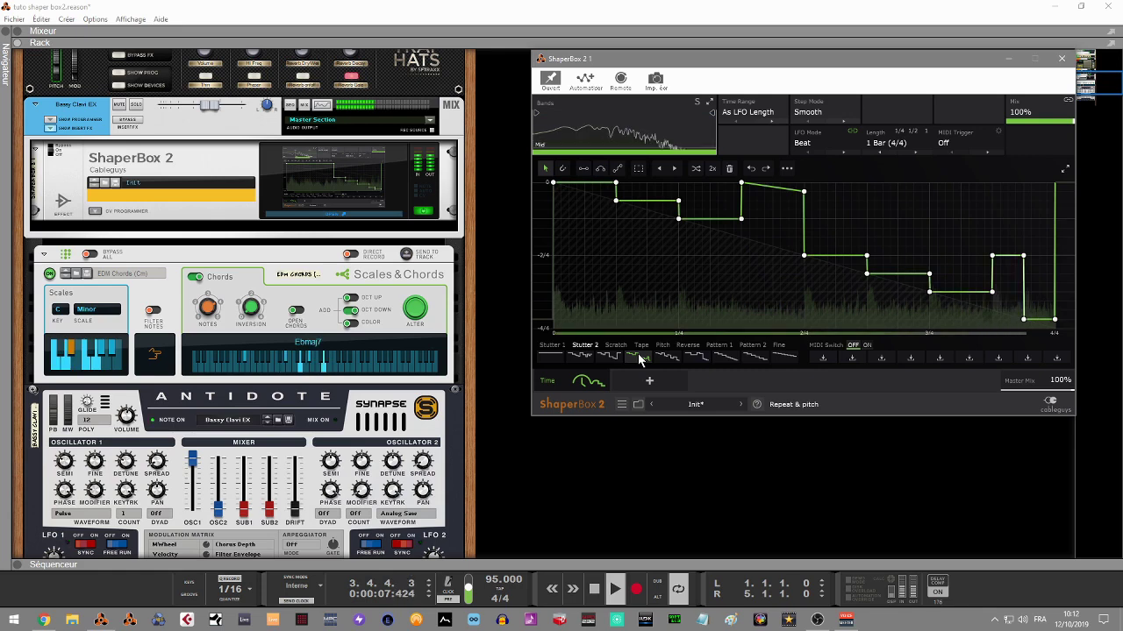
click(672, 355)
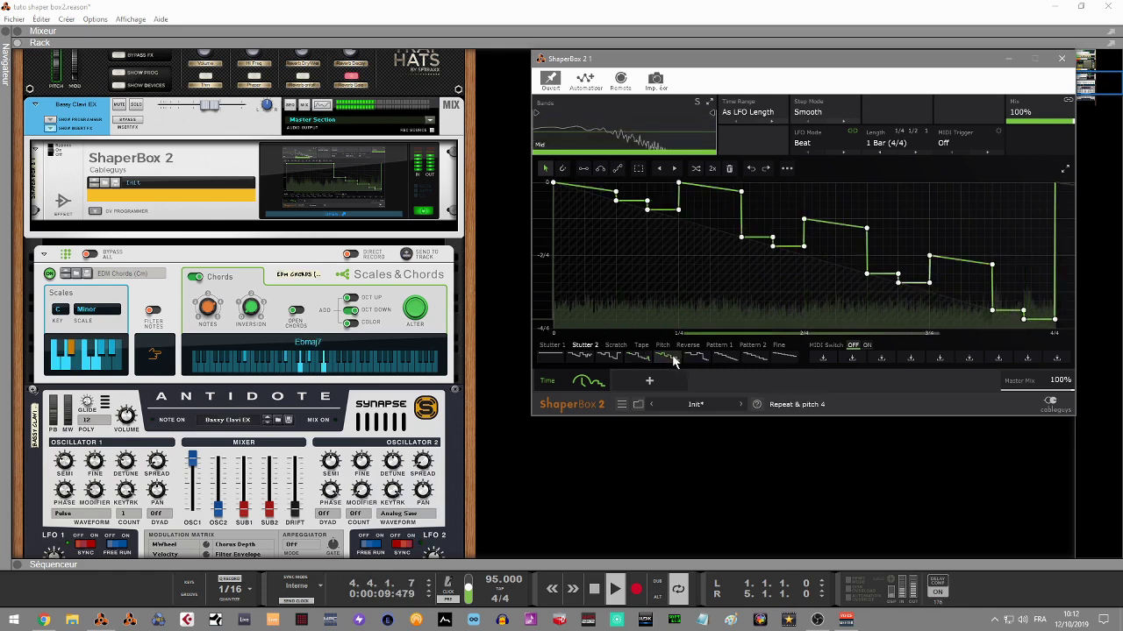
click(625, 358)
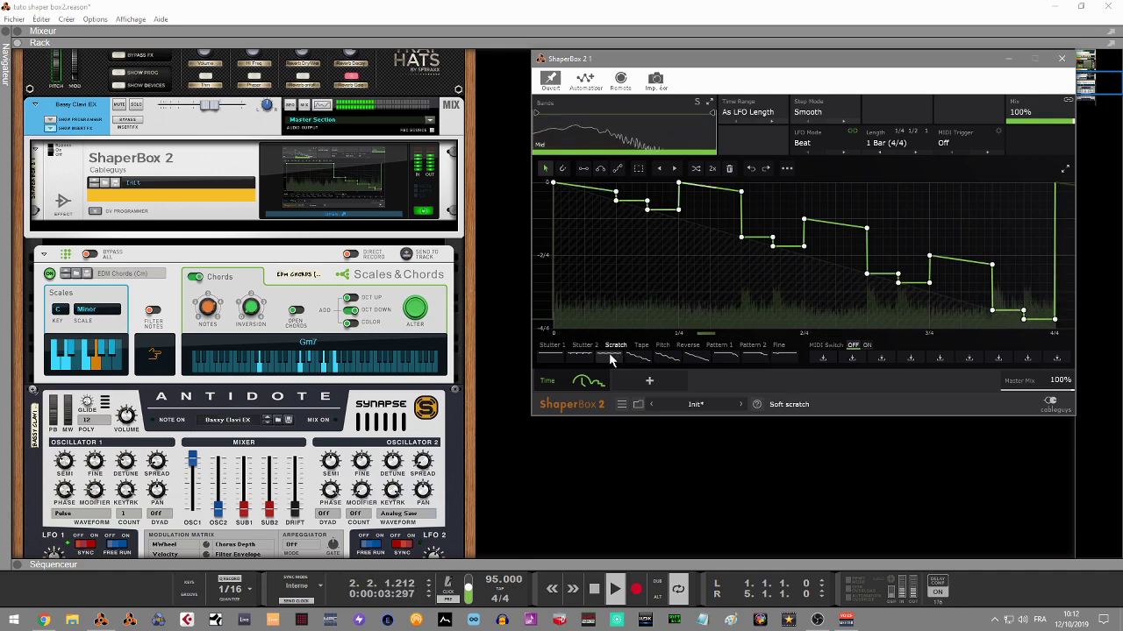
click(577, 360)
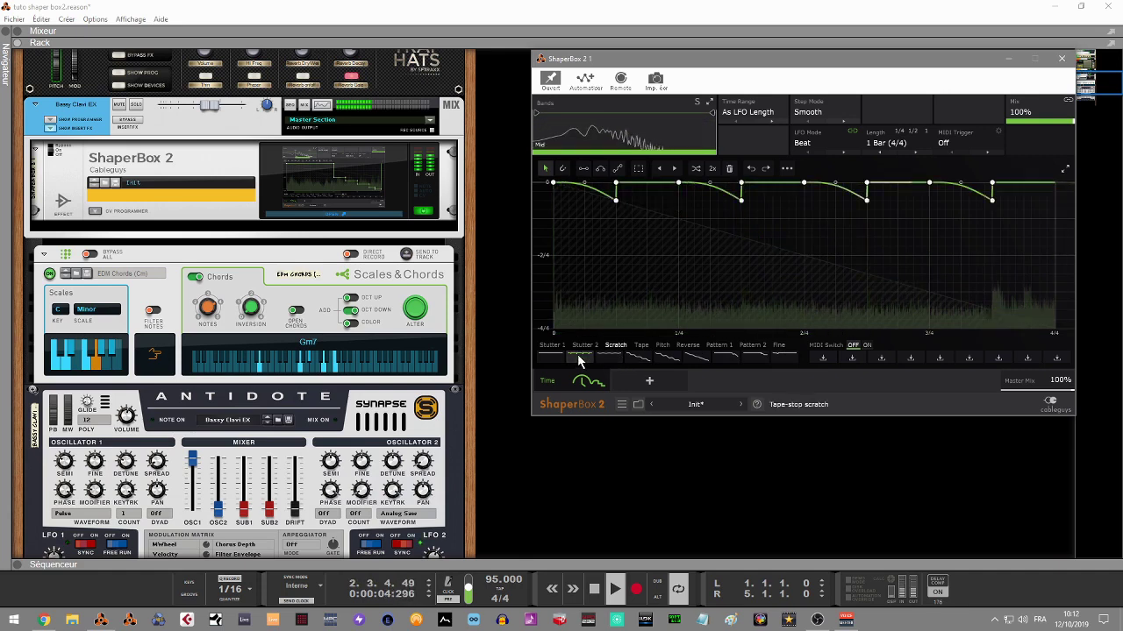
Audition the Tape wave presets, including Tape-stop 2, Fast tape-start, Back & forth and Stop & spin
click(642, 347)
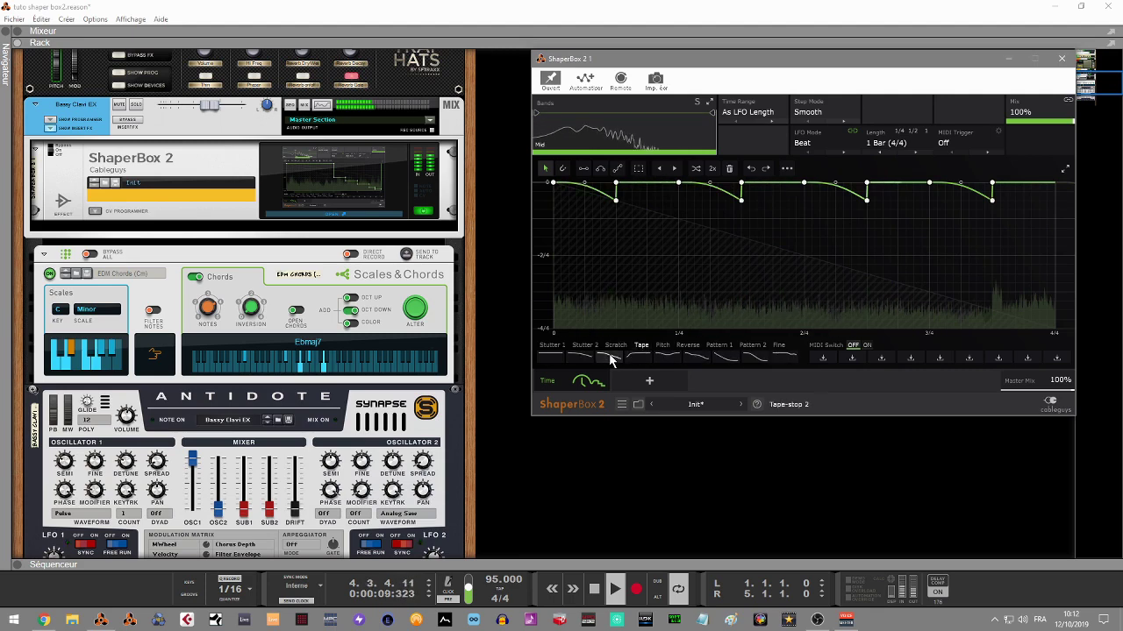
click(612, 359)
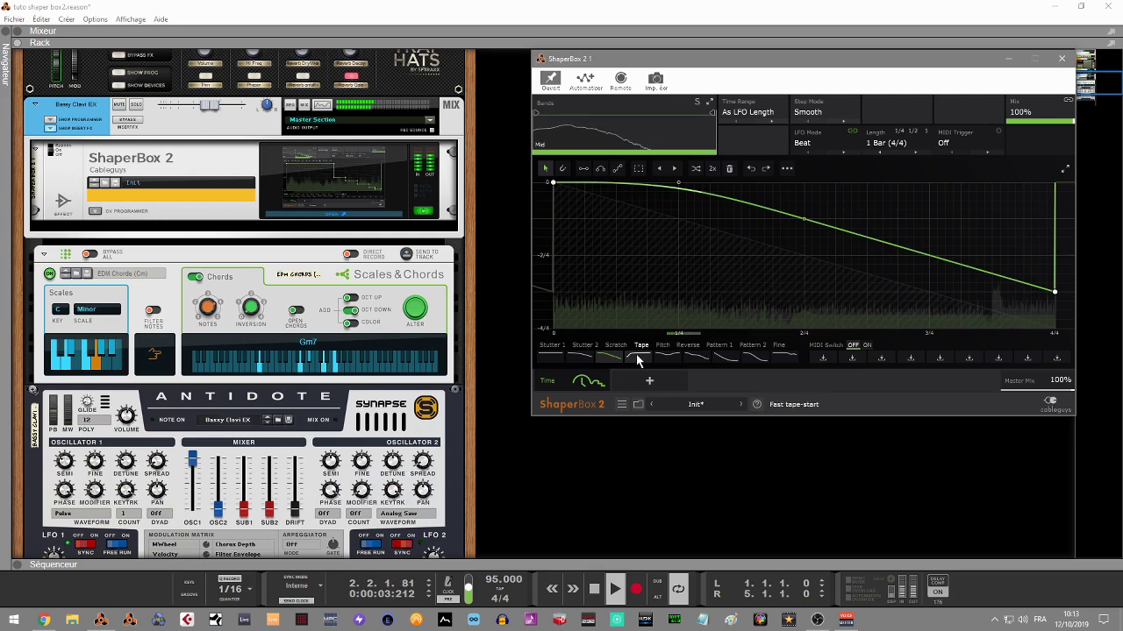
click(646, 356)
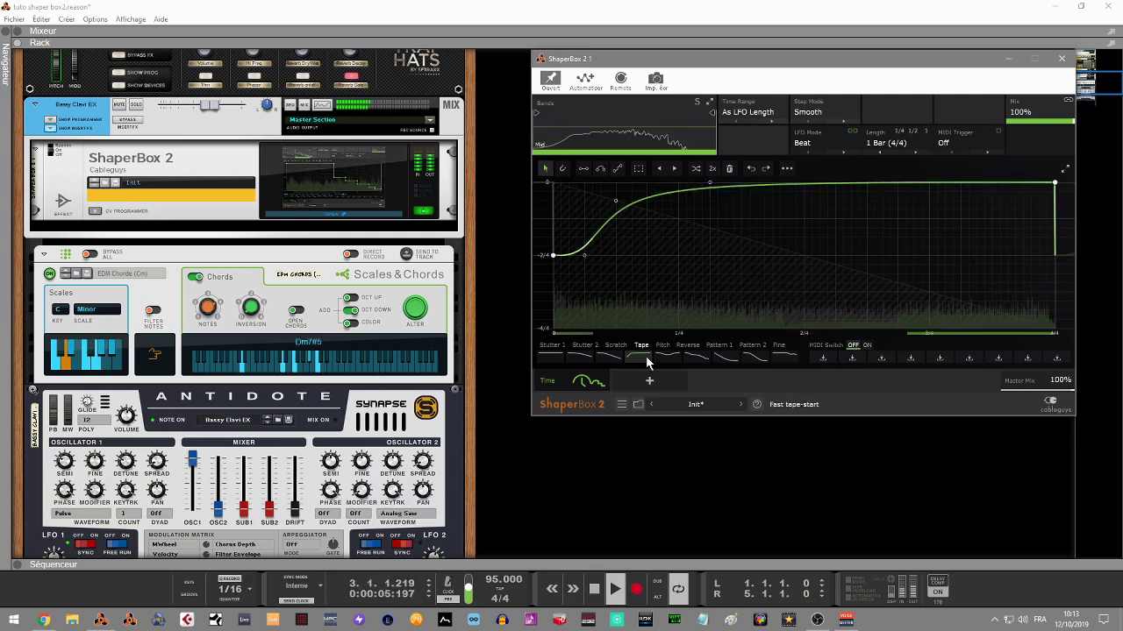
click(663, 357)
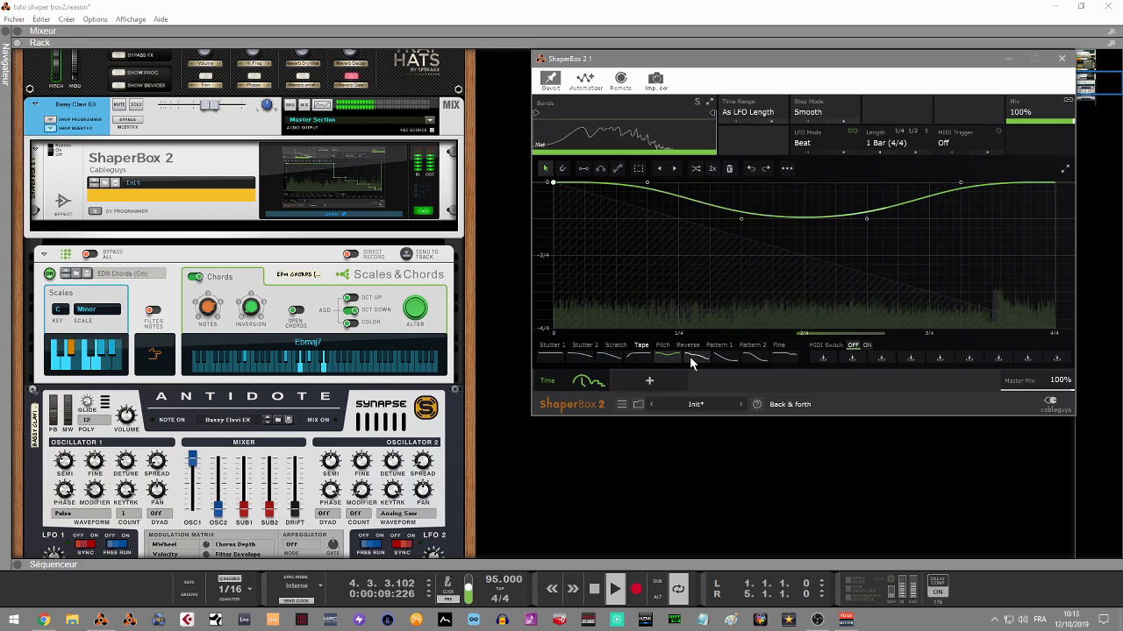
click(690, 356)
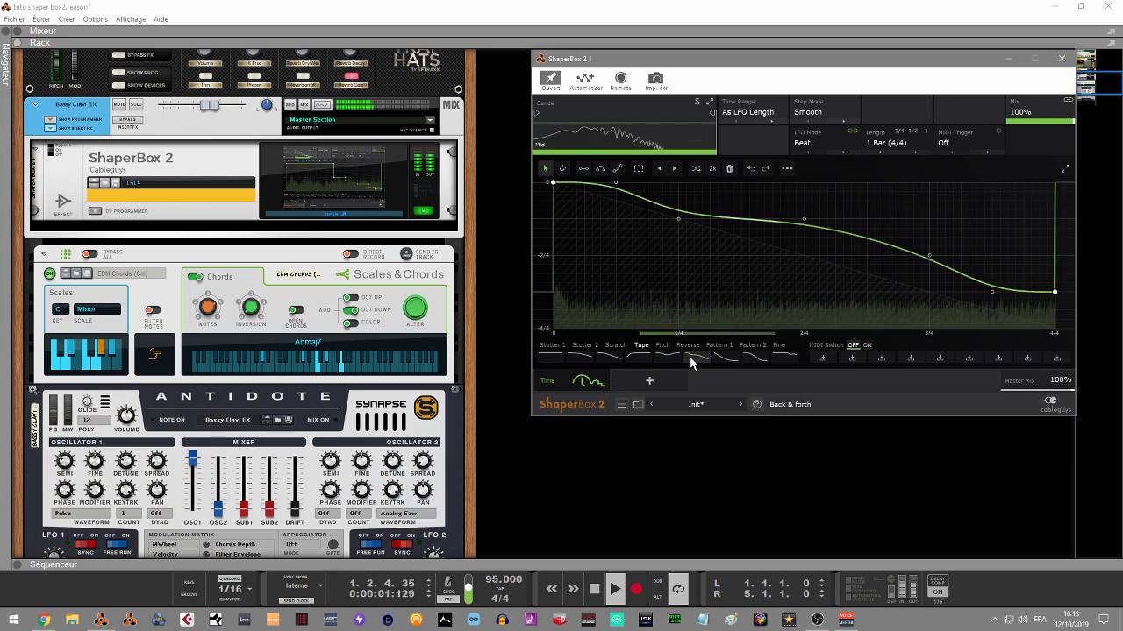
click(754, 360)
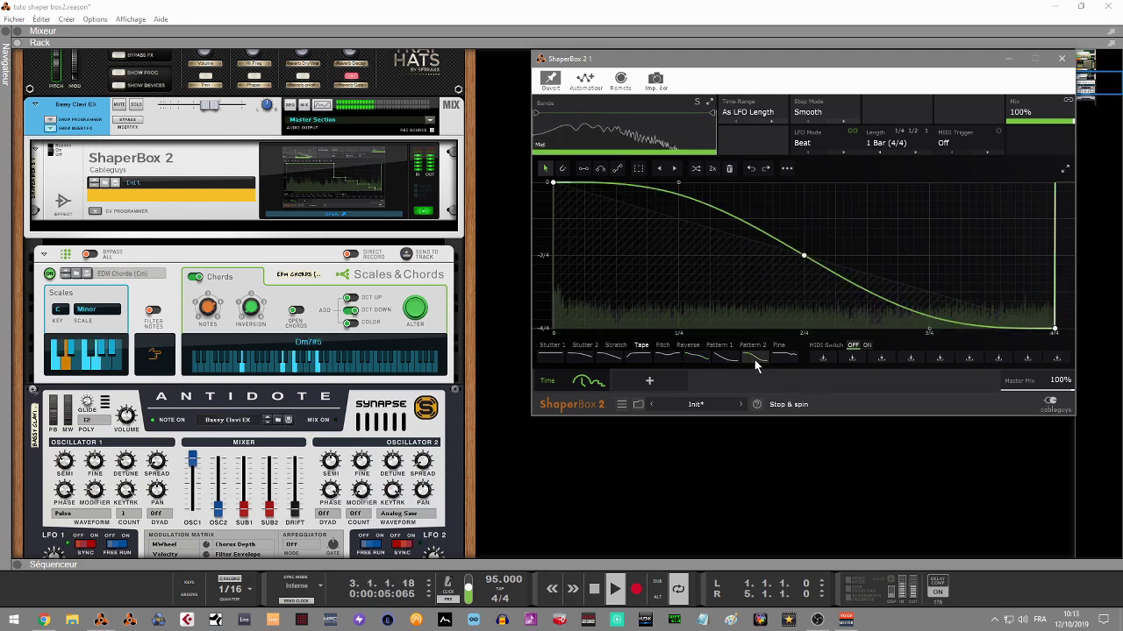
Audition the Pitch wave presets on the playing loop, including Multipitch down, Down & up fast and Multipitch up
click(663, 347)
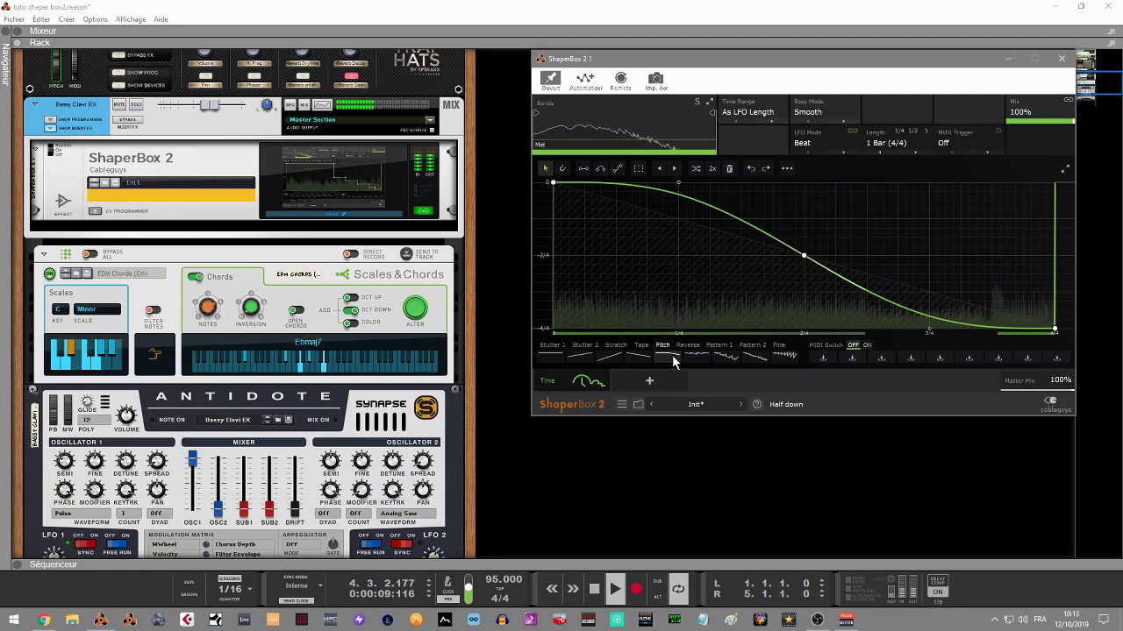
click(699, 355)
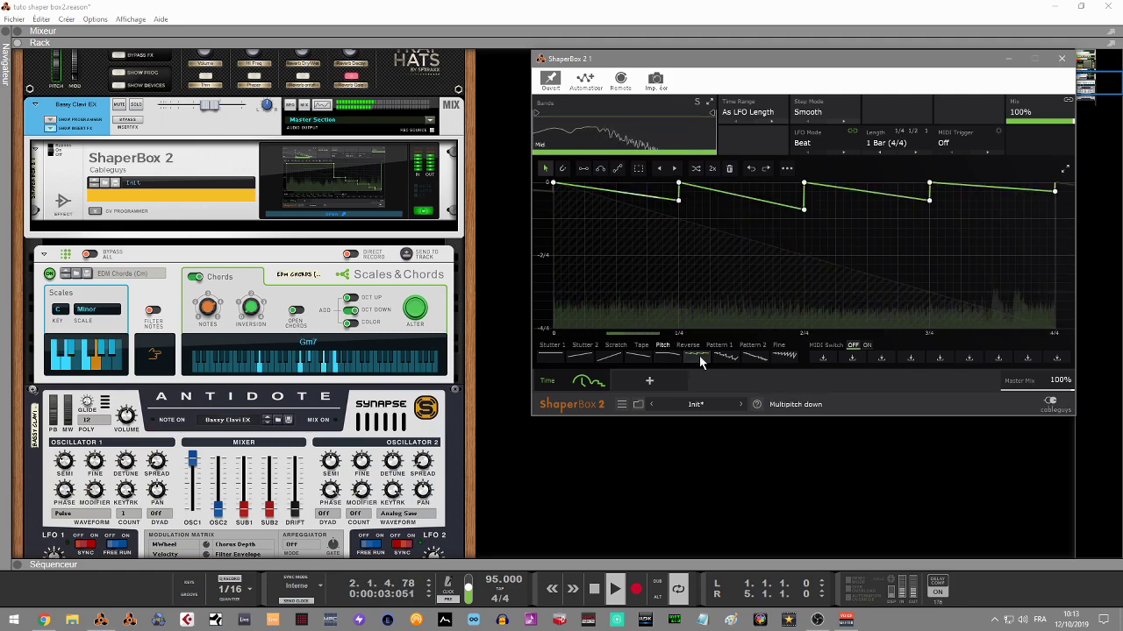
click(733, 363)
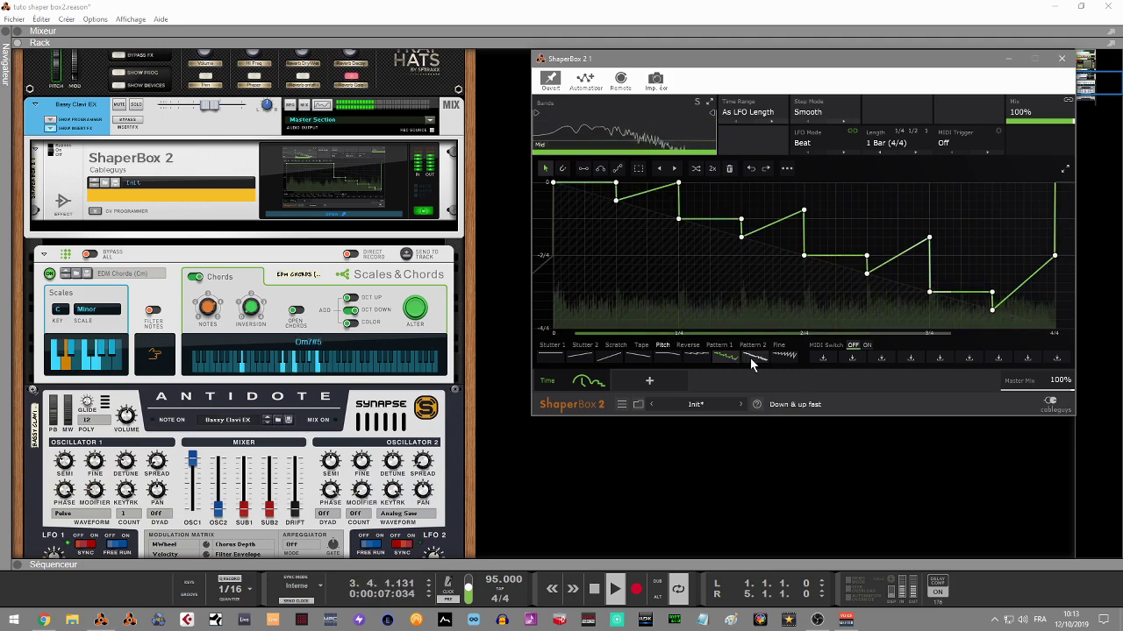
click(750, 358)
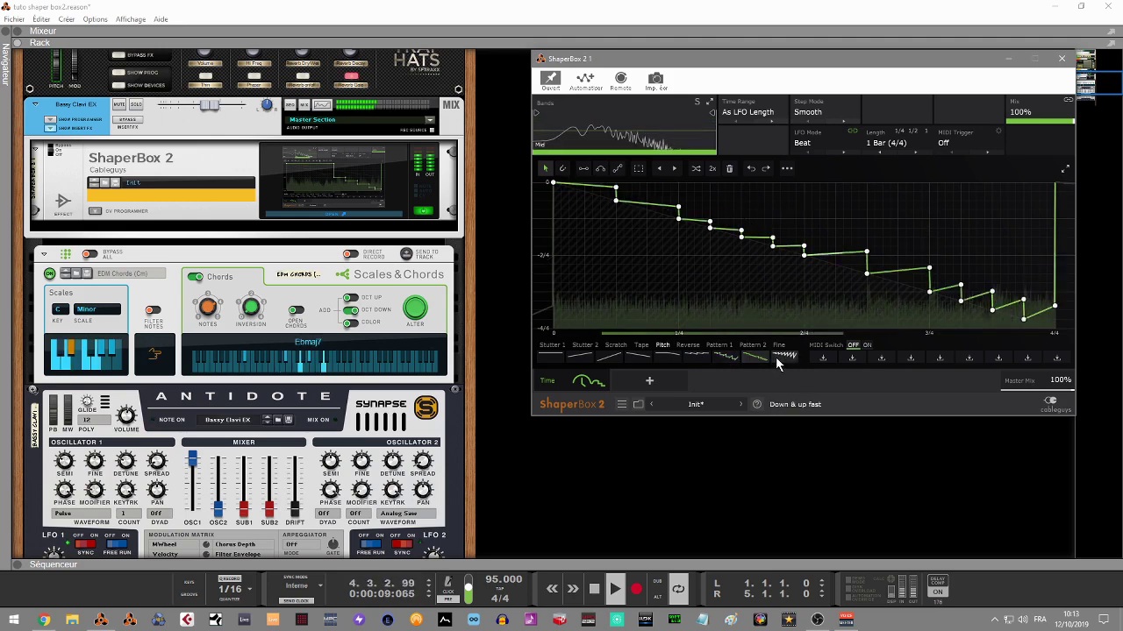
click(793, 363)
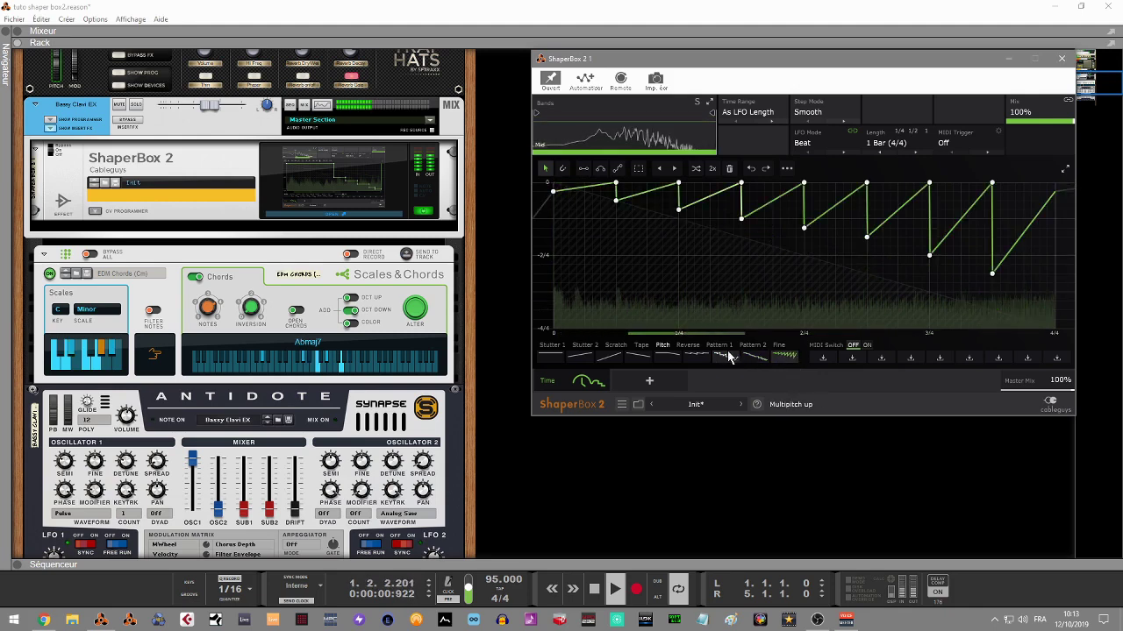
Audition the Reverse wave presets, including Reverse pitched and Reverse multipitch, and stop playback
click(692, 347)
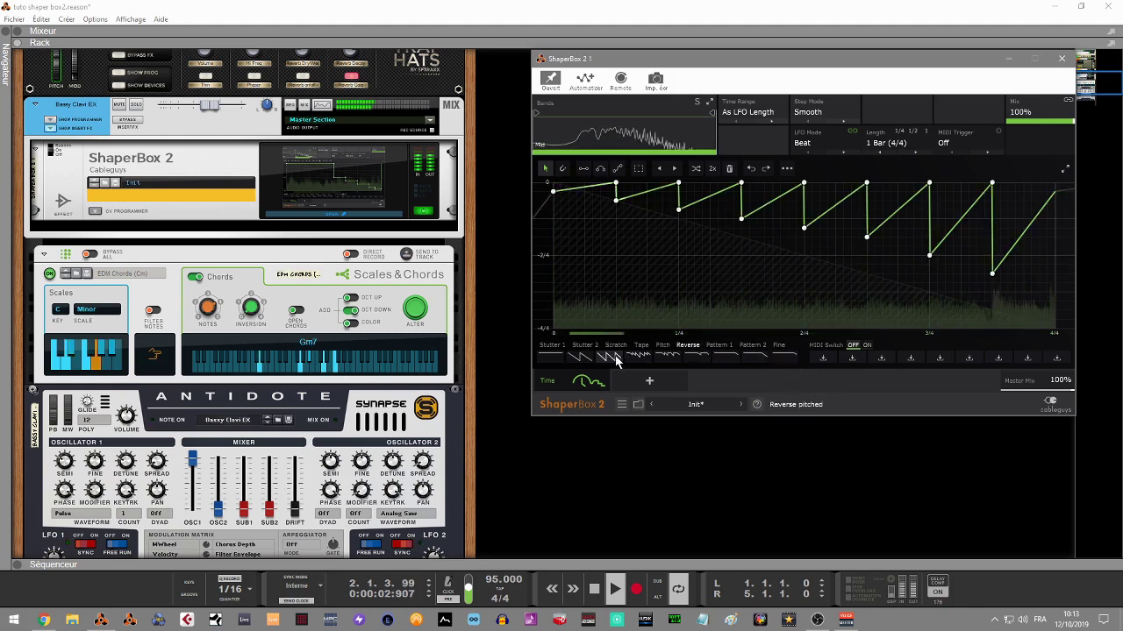
click(578, 355)
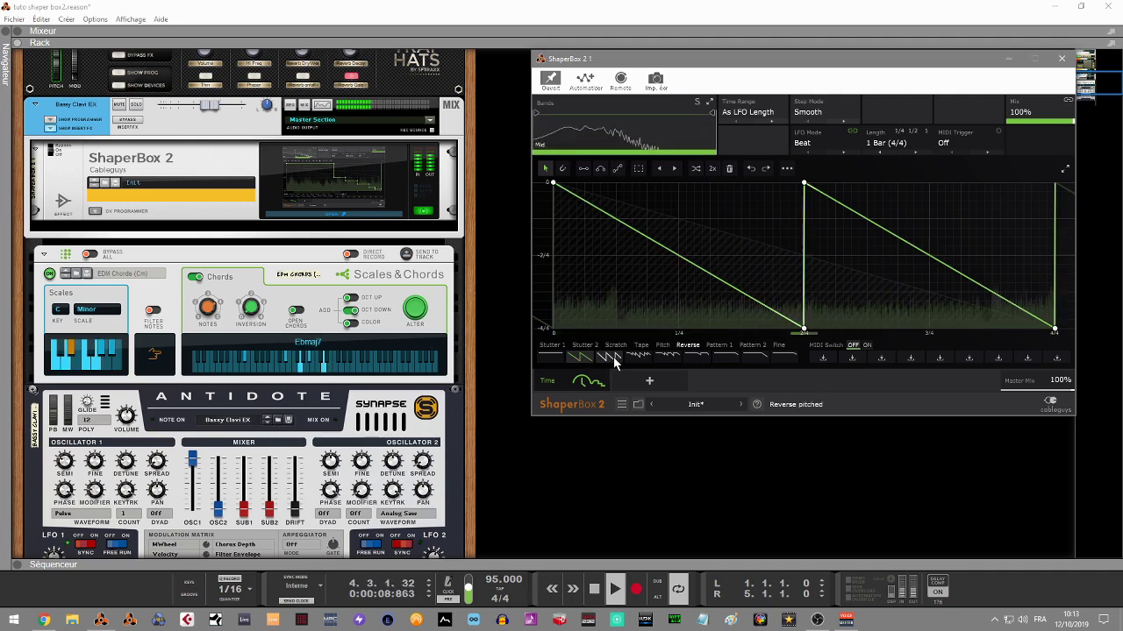
click(613, 357)
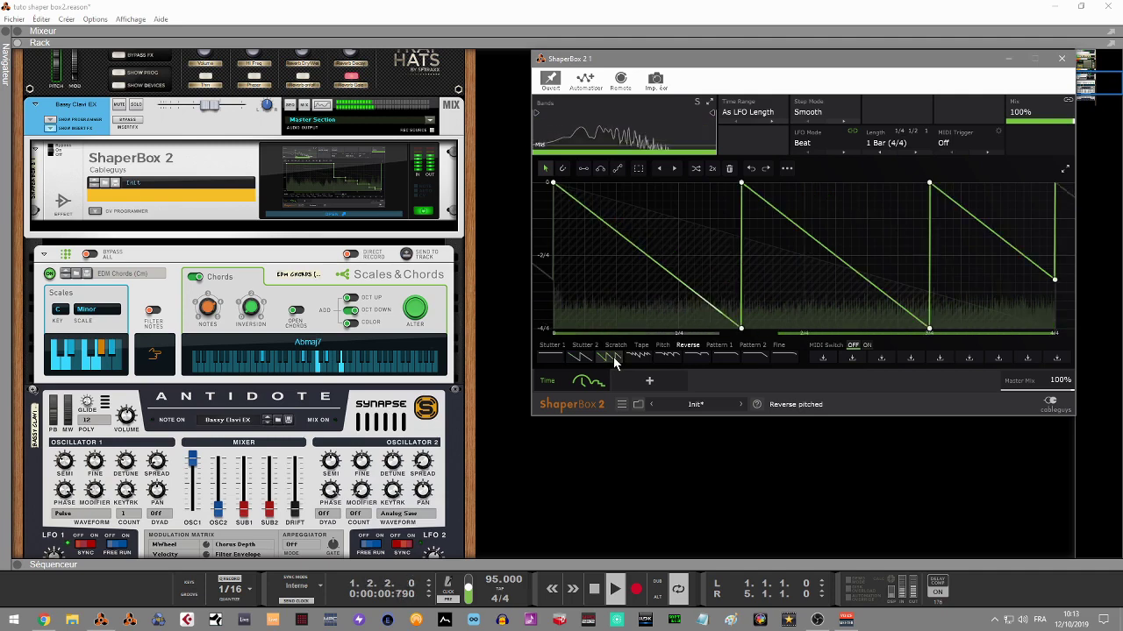
click(635, 355)
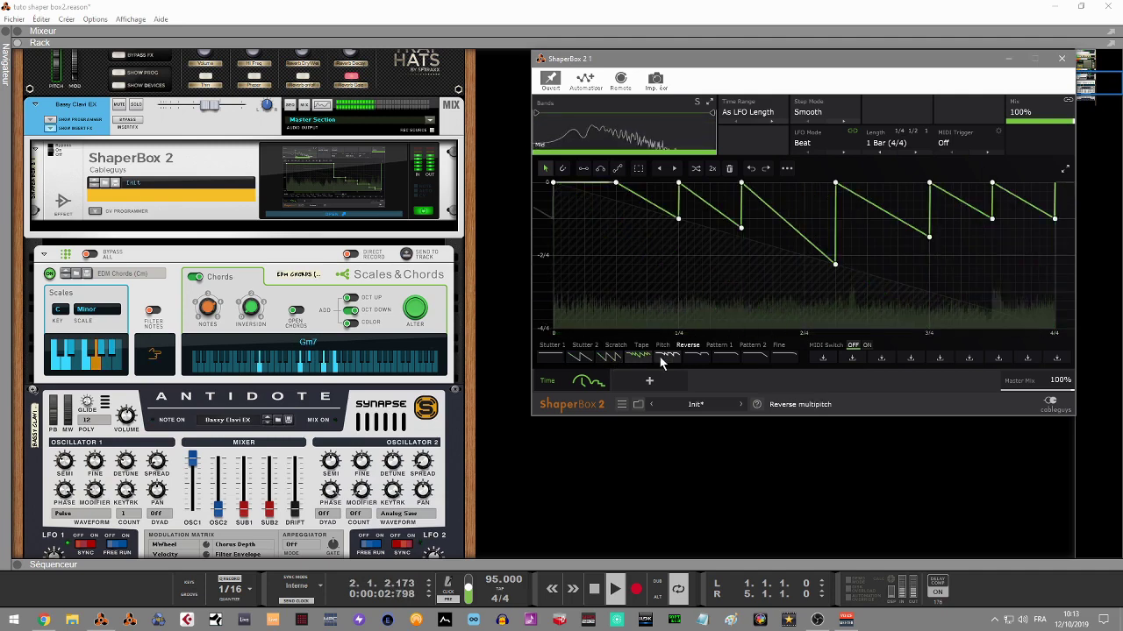
click(667, 355)
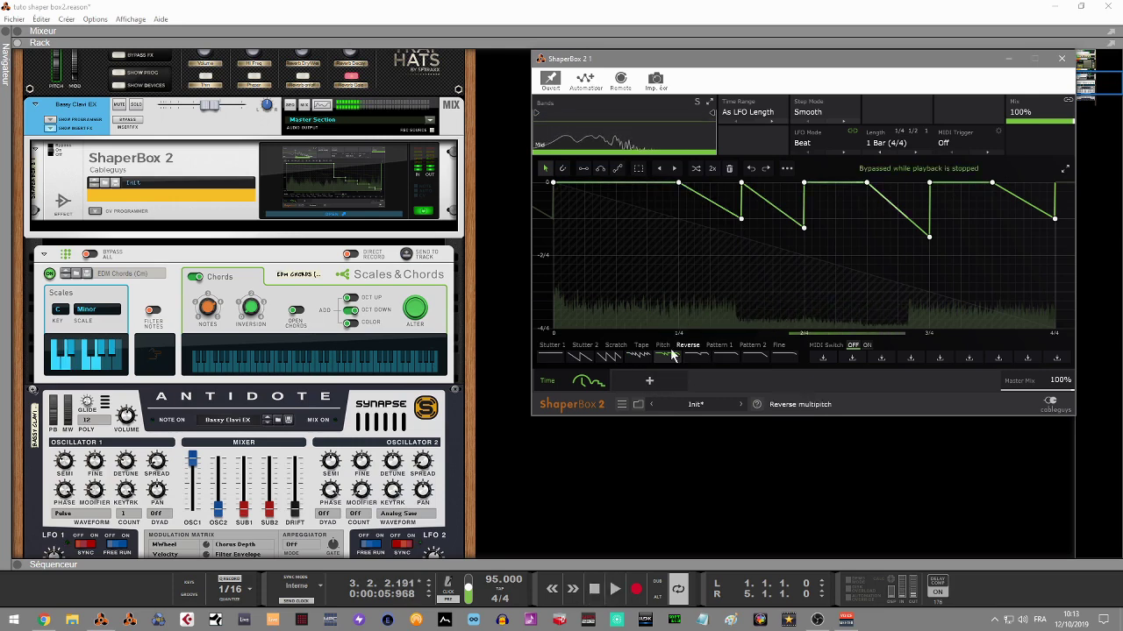
Apply the third Stutter 1 wave, the descending staircase with progressively shorter steps, and play the loop briefly
mouse_move(578, 379)
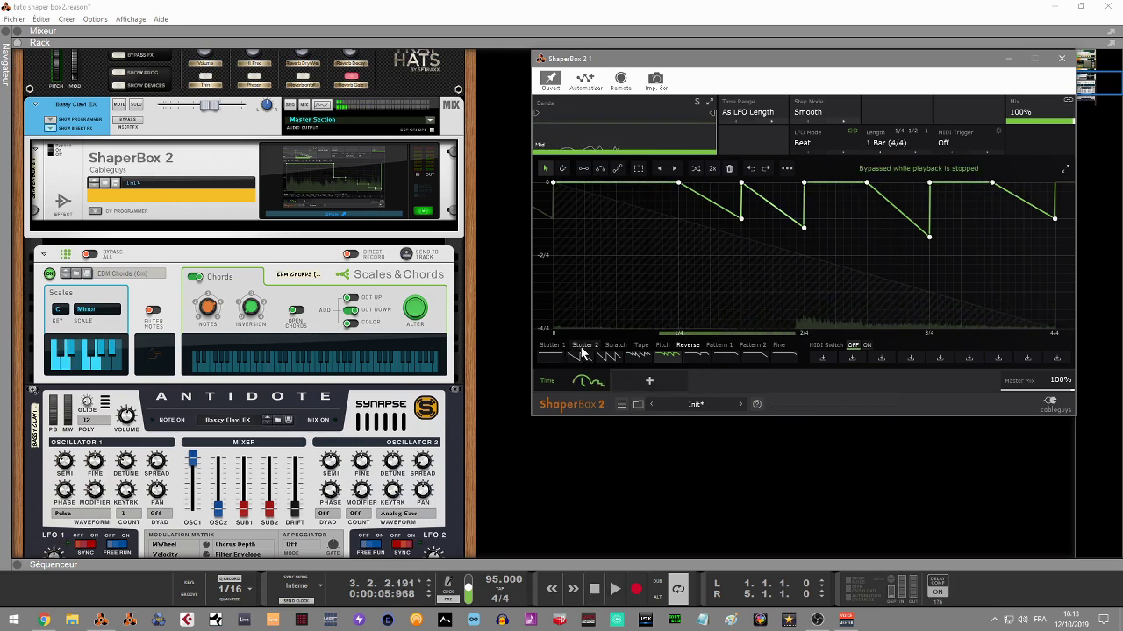
click(551, 345)
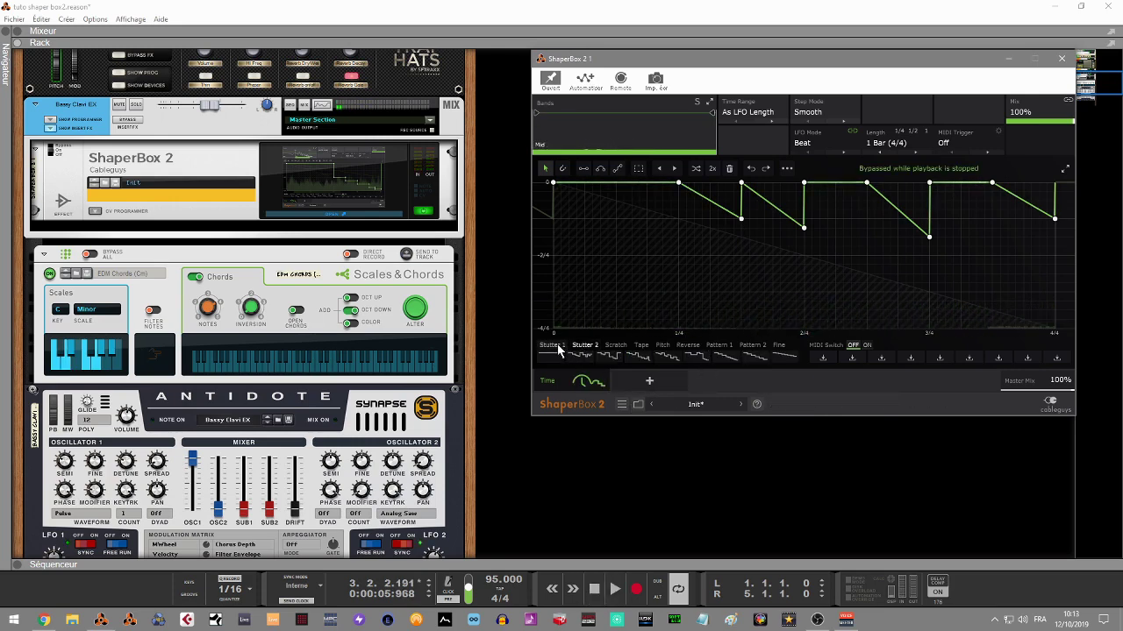
click(605, 360)
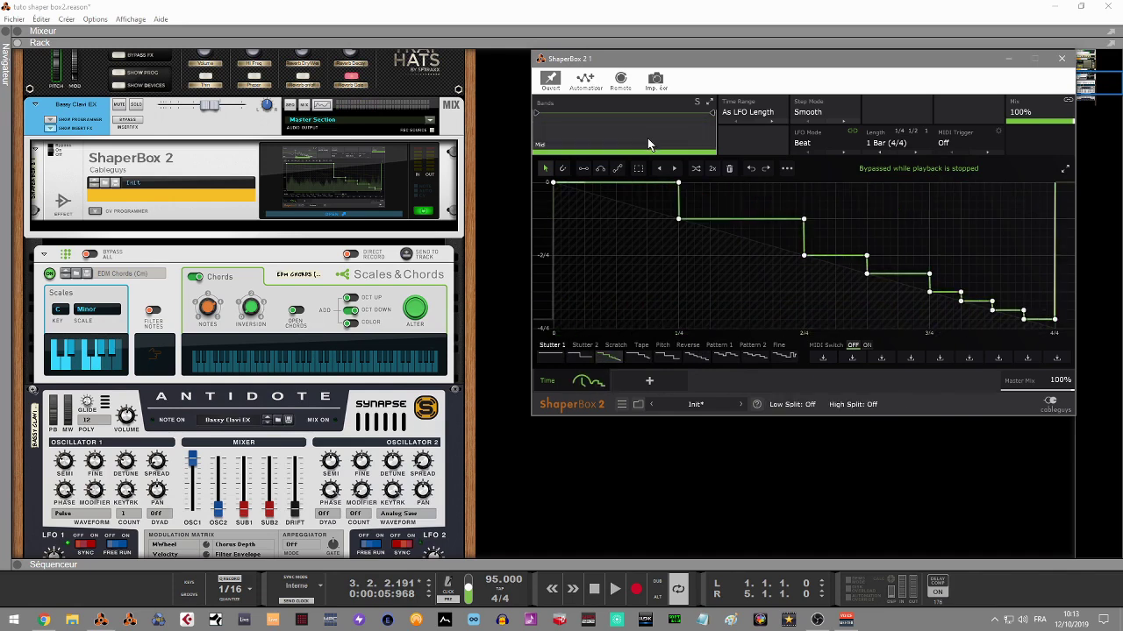
key(space)
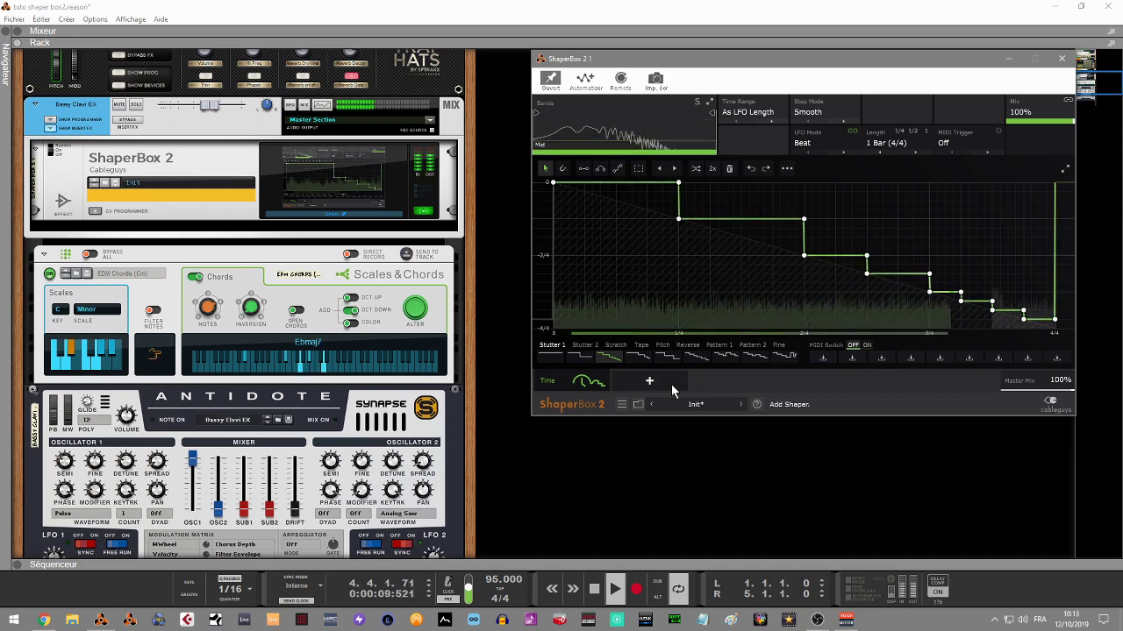
key(space)
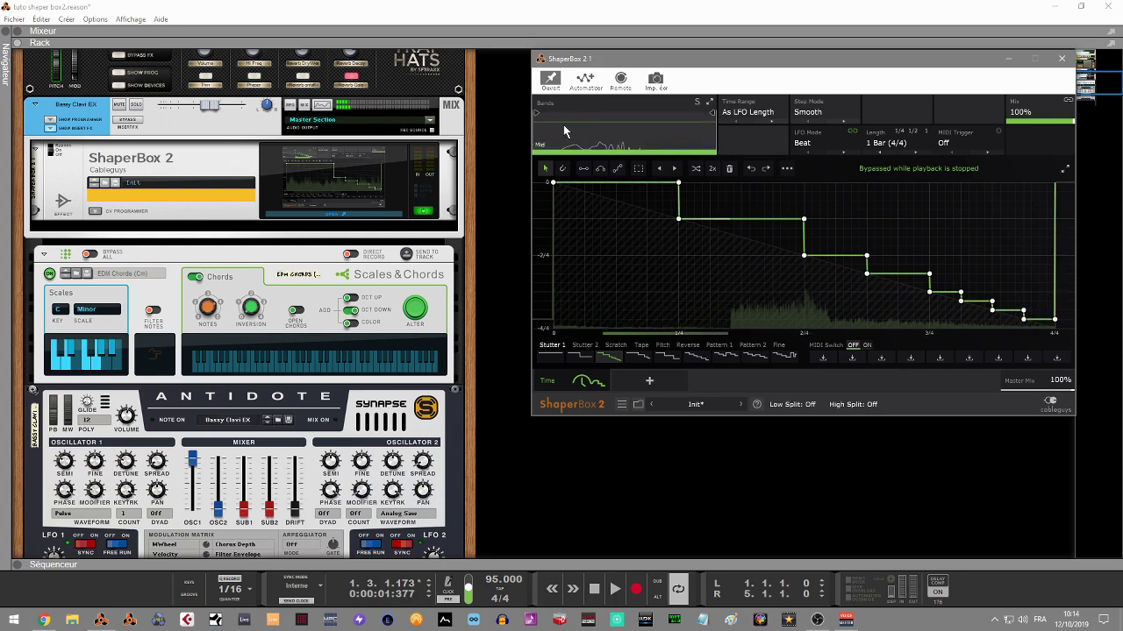
Split off a Low band in the Time shaper at 2.14 kHz and play the loop briefly
click(584, 113)
drag(583, 113, 656, 113)
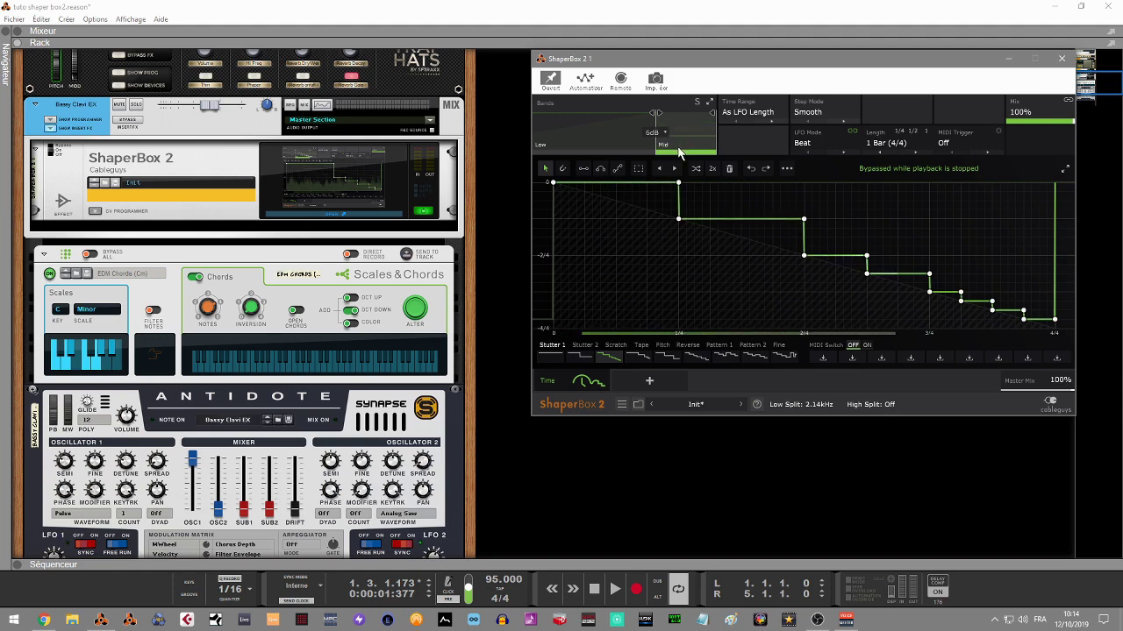
key(space)
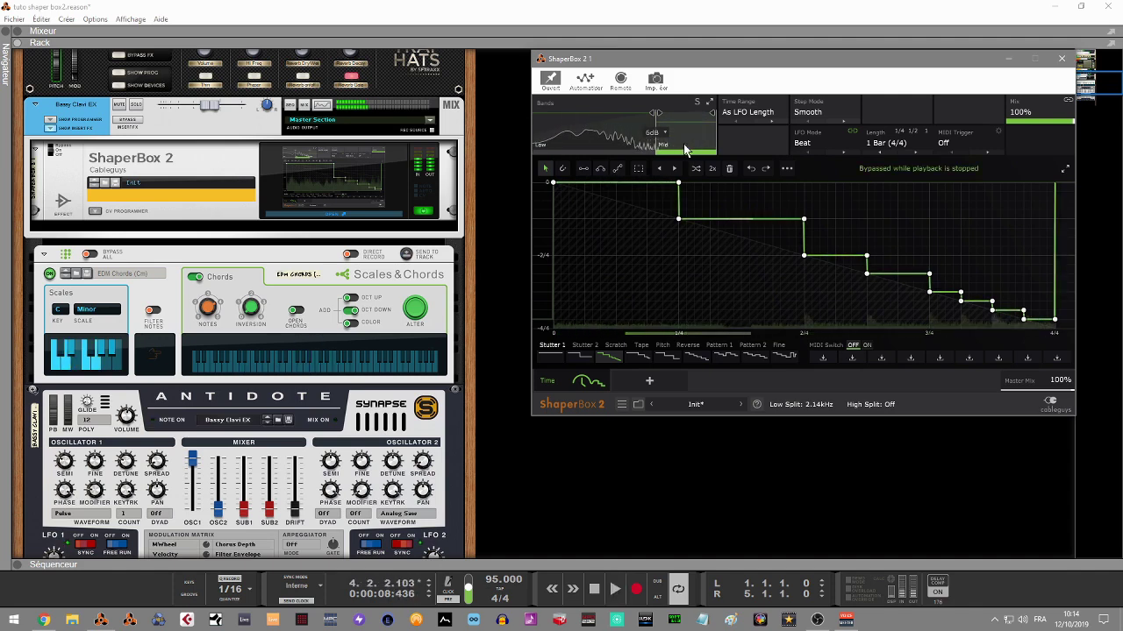
key(space)
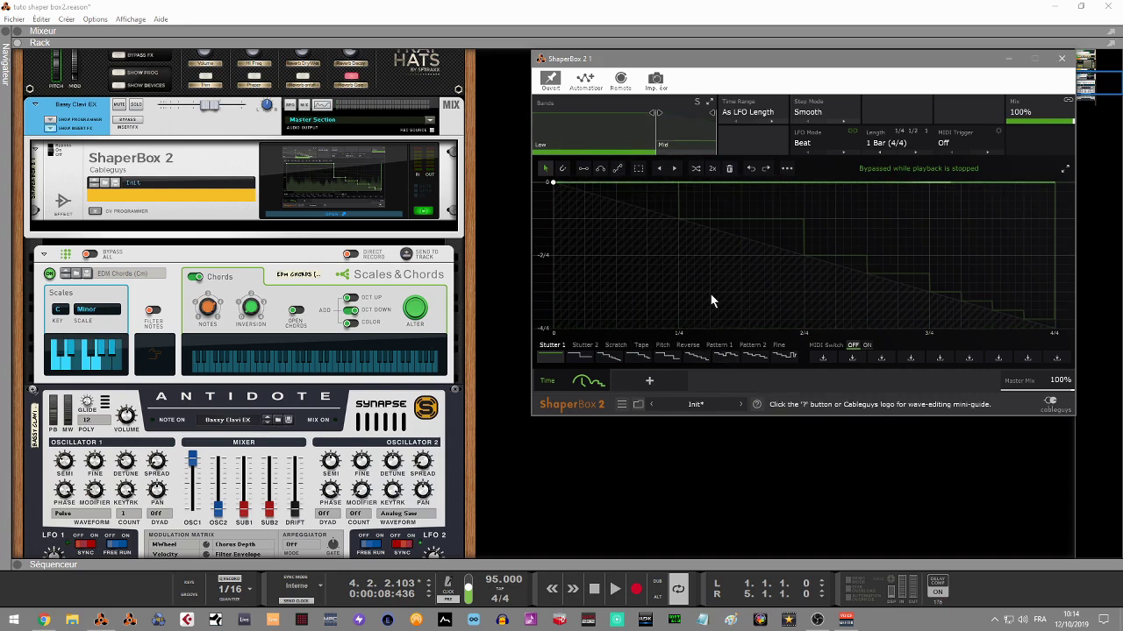
Apply the Stutter 1 wave Syncopes 8 move to the Low band and play the loop to hear it
click(726, 355)
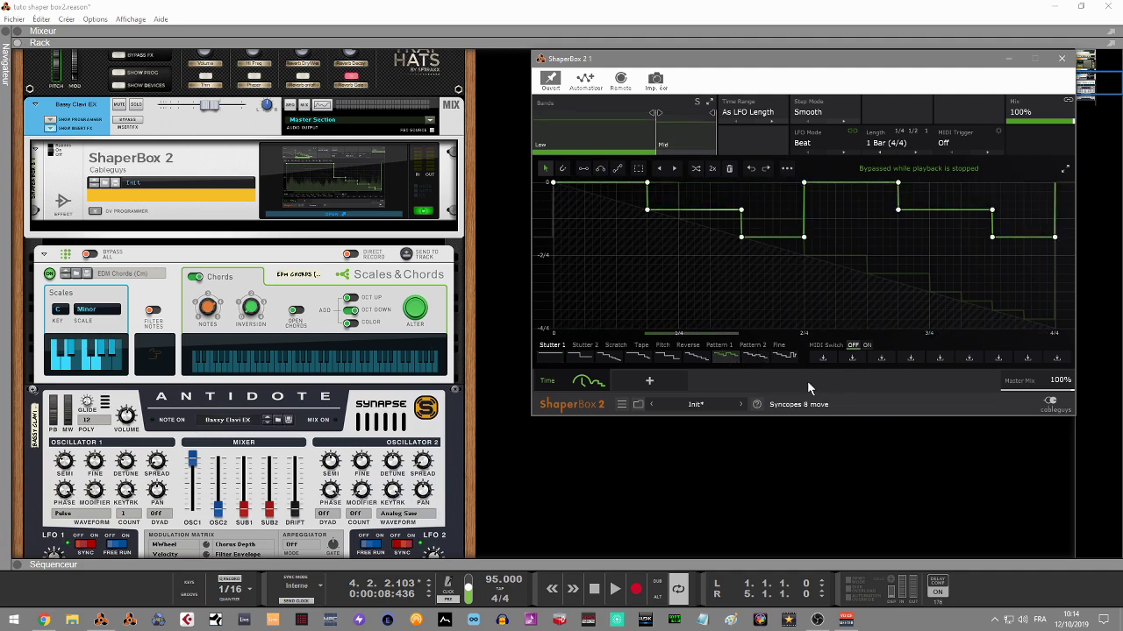
click(806, 467)
key(KP_0)
key(space)
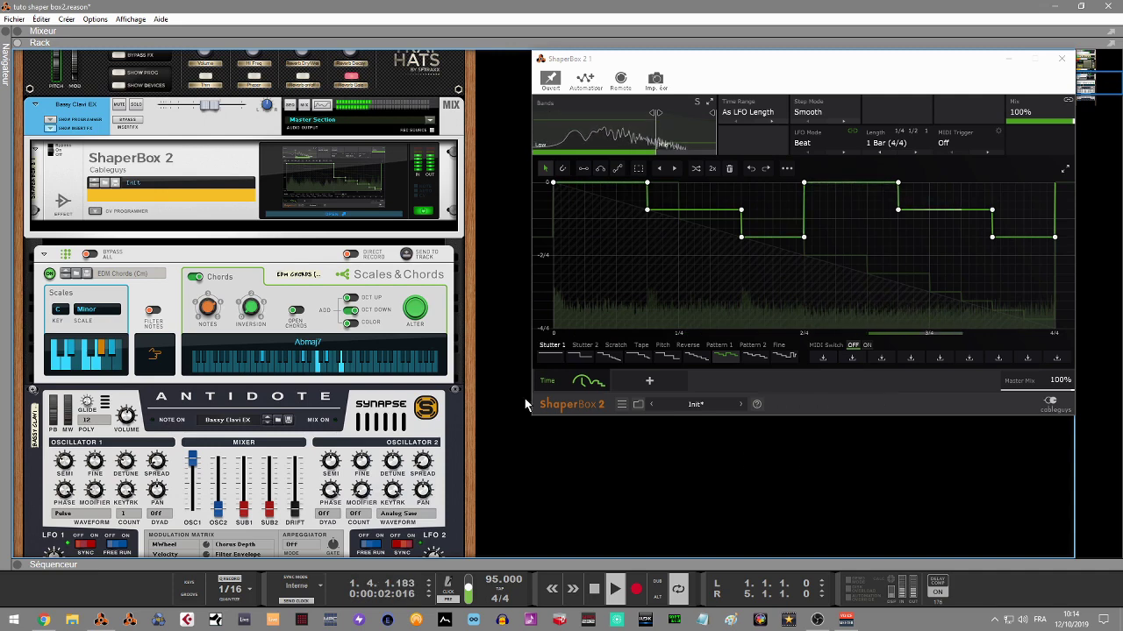
key(space)
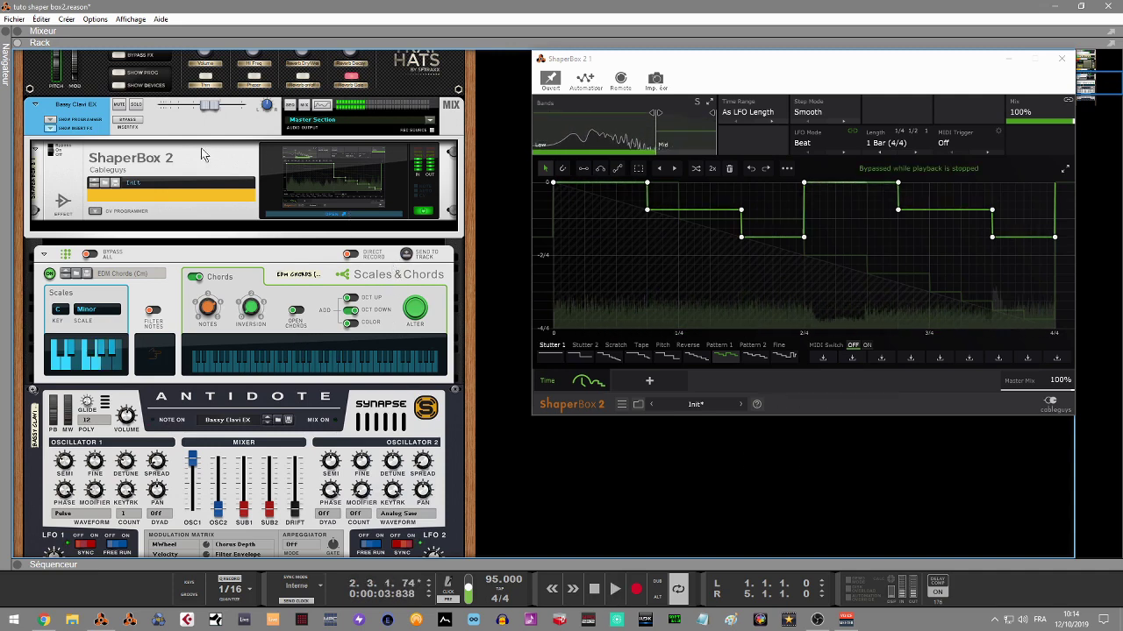
Compare the Bassy Clavi EX loop with its insert effects bypassed and re-enabled, playing it each time
click(129, 125)
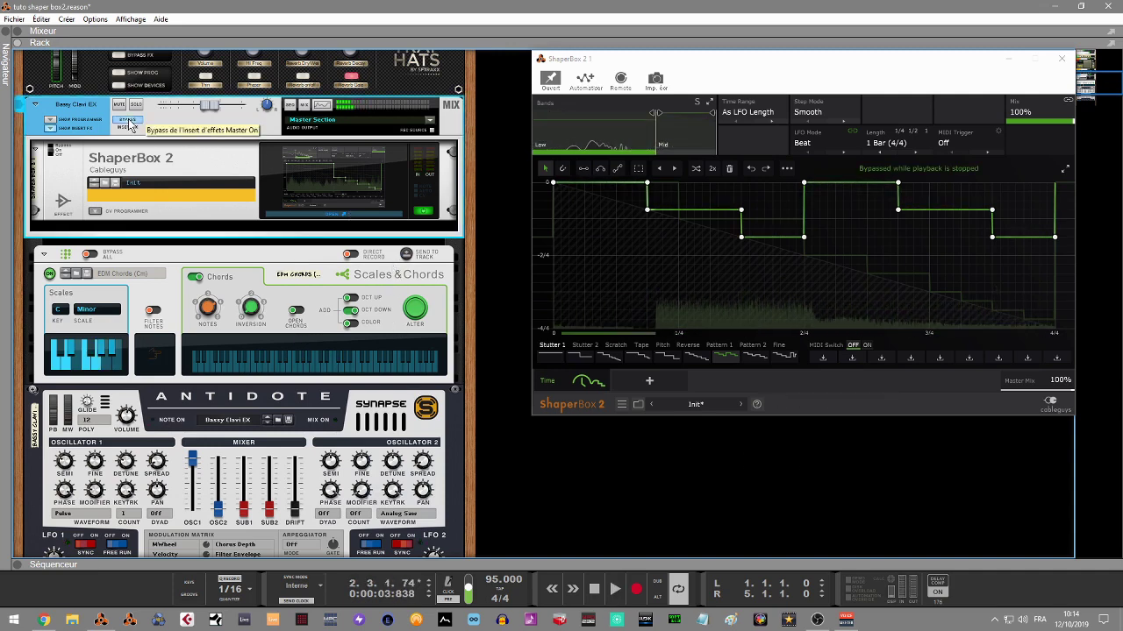
click(520, 488)
key(space)
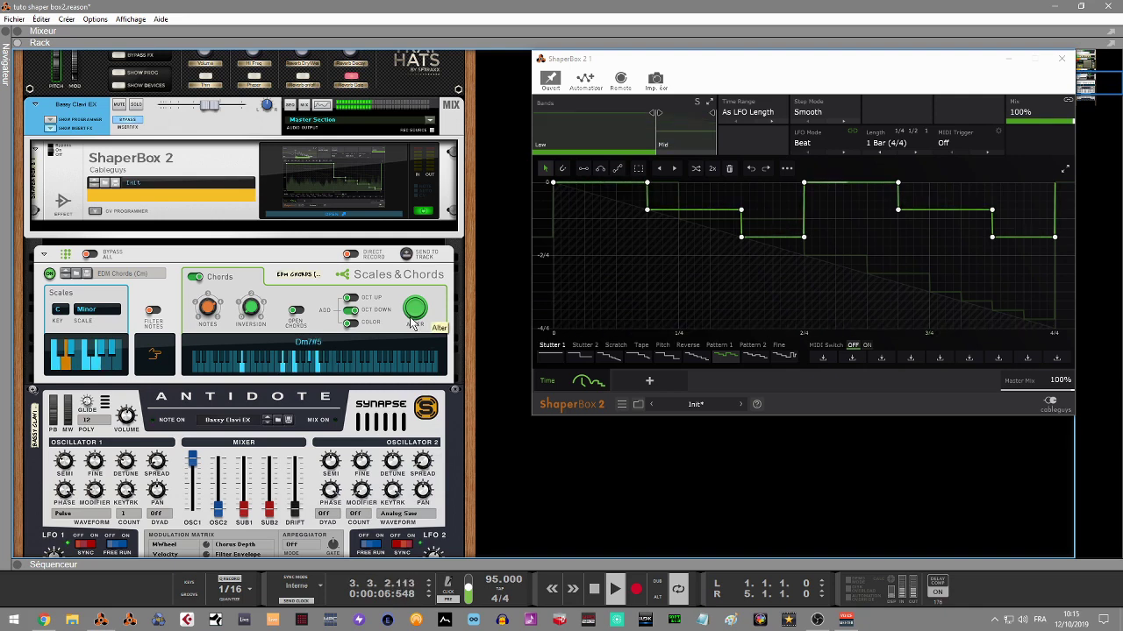
key(space)
click(130, 127)
key(space)
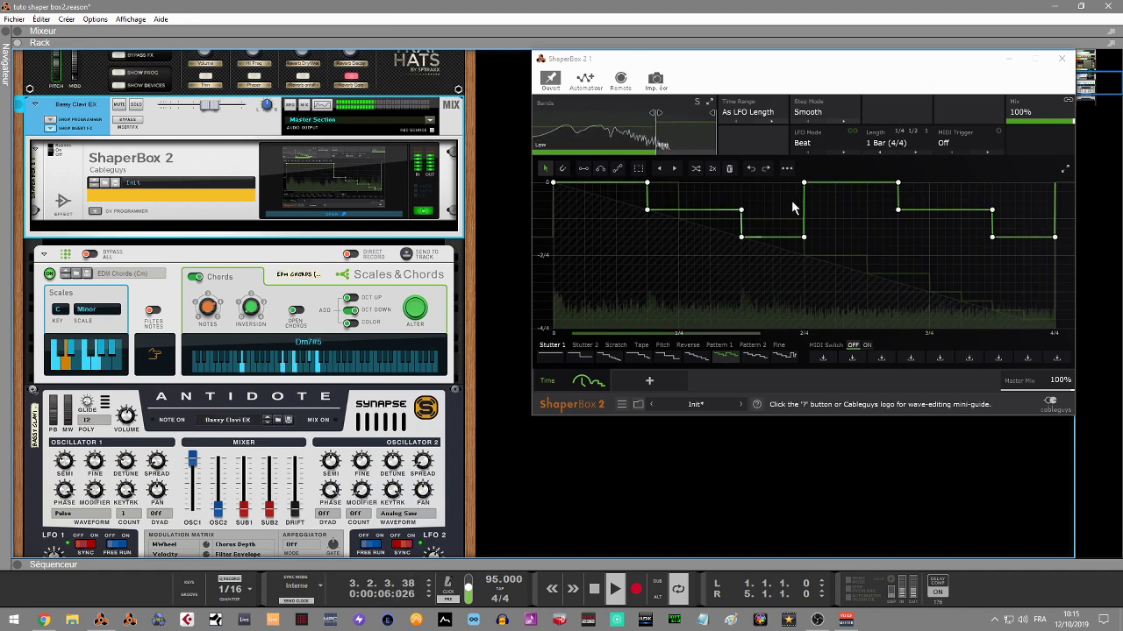
key(space)
Add a Filter shaper and apply the third Rhythm 1 wave to its cutoff
click(657, 384)
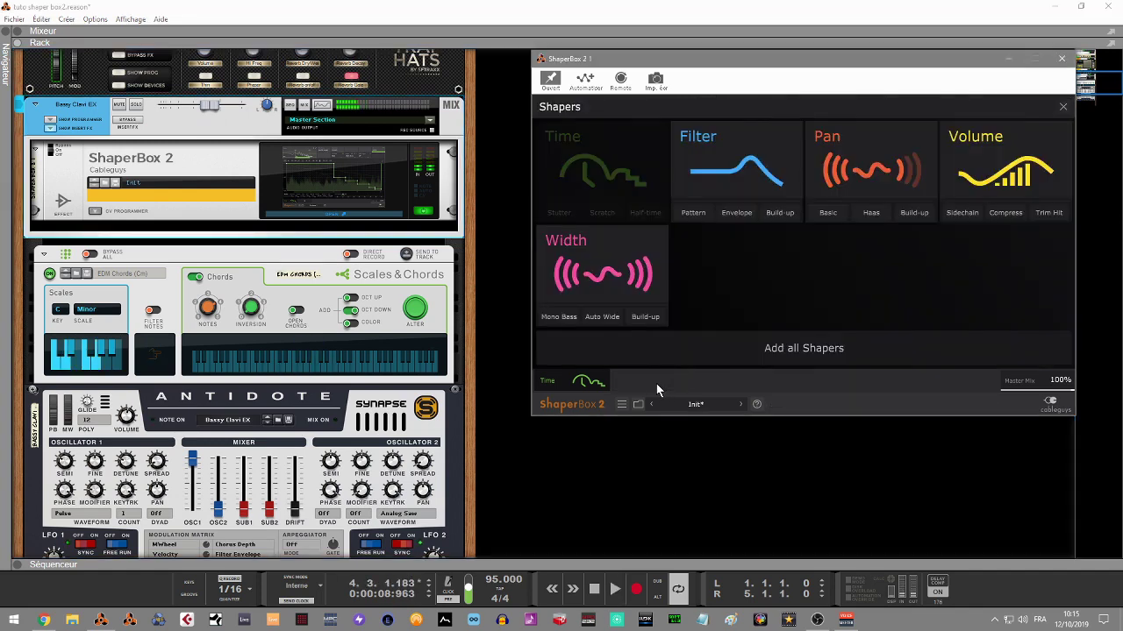
click(758, 173)
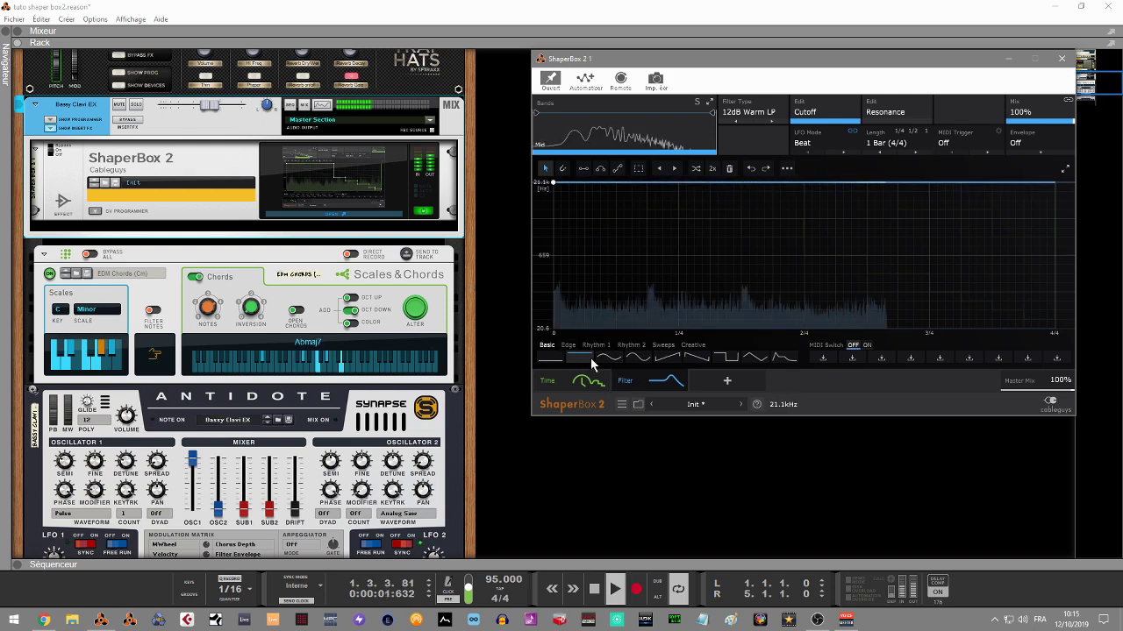
click(582, 344)
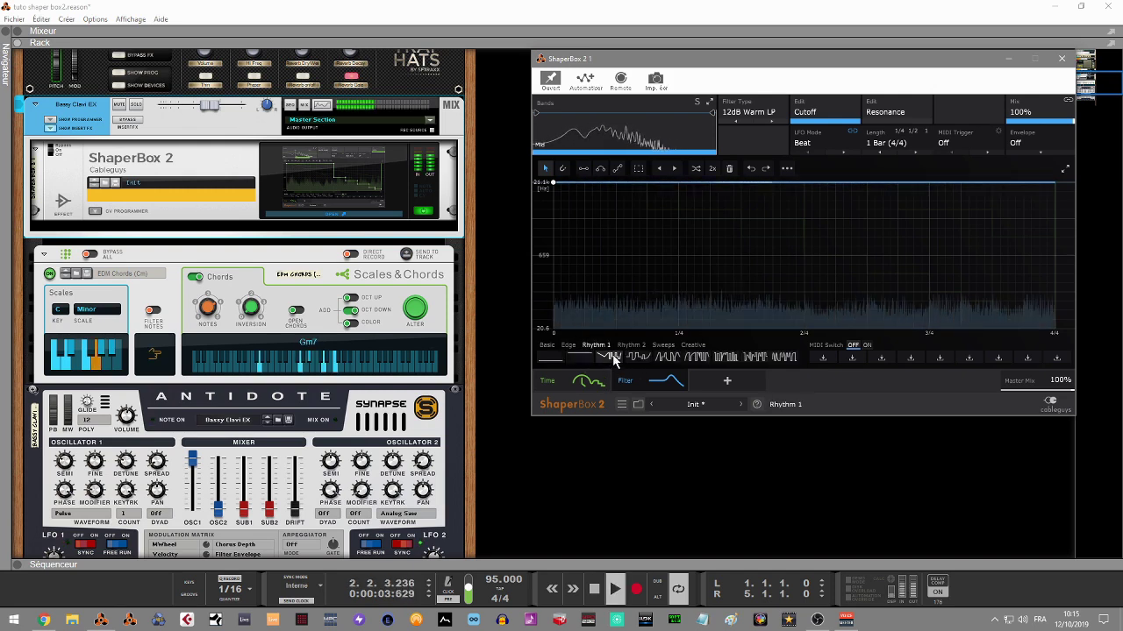
click(612, 358)
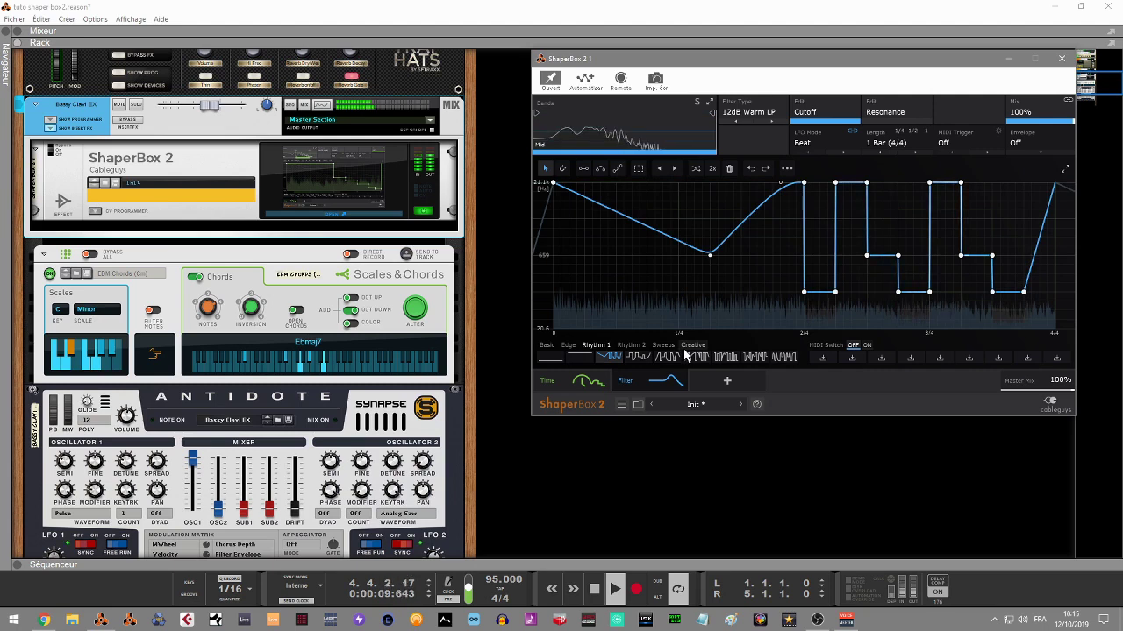
Move the cutoff wave's first low node close to 1/4, lower the peak before 2/4 and bend the curve between them downward
drag(710, 255, 673, 252)
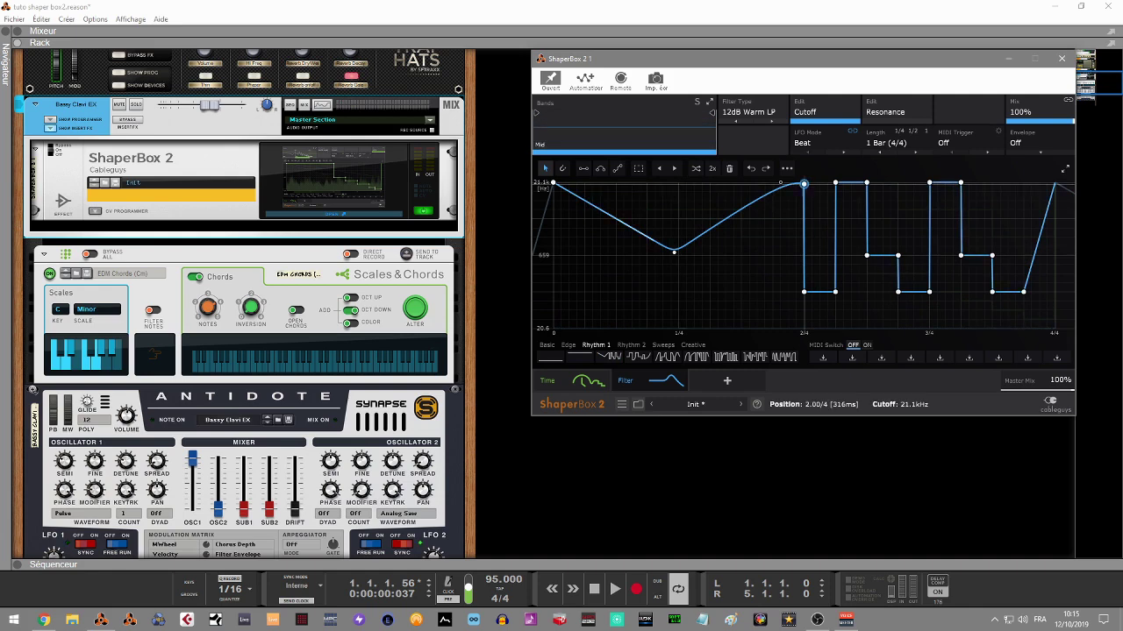
drag(804, 182, 754, 293)
key(space)
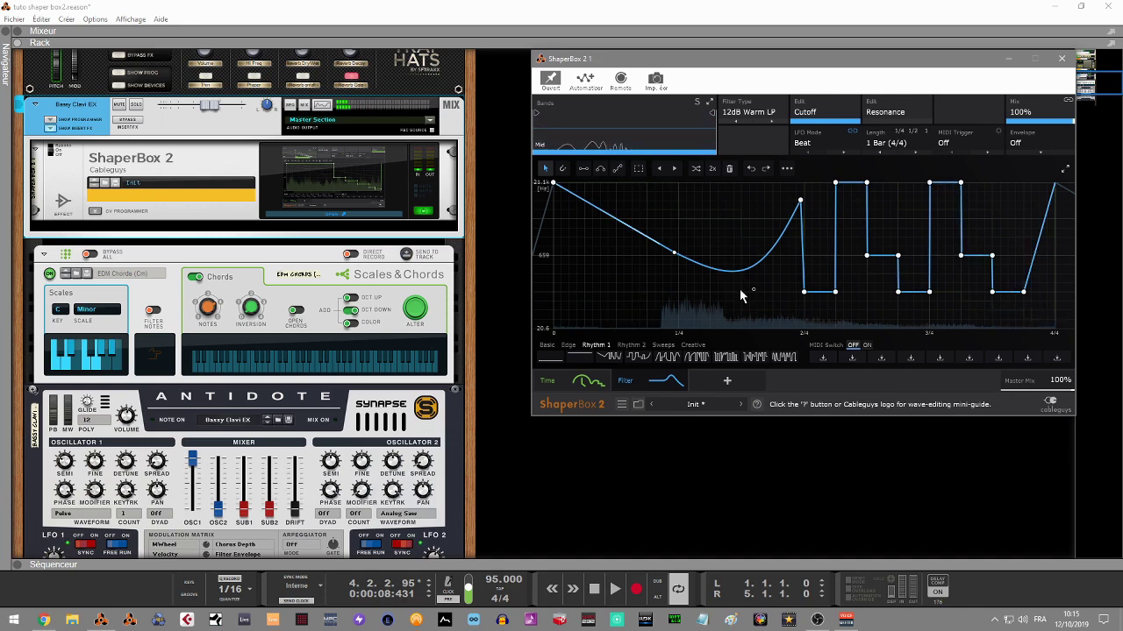
Select the lower nodes in the second half of the cutoff wave, then rescale the selection horizontally and vertically
drag(754, 309, 1038, 242)
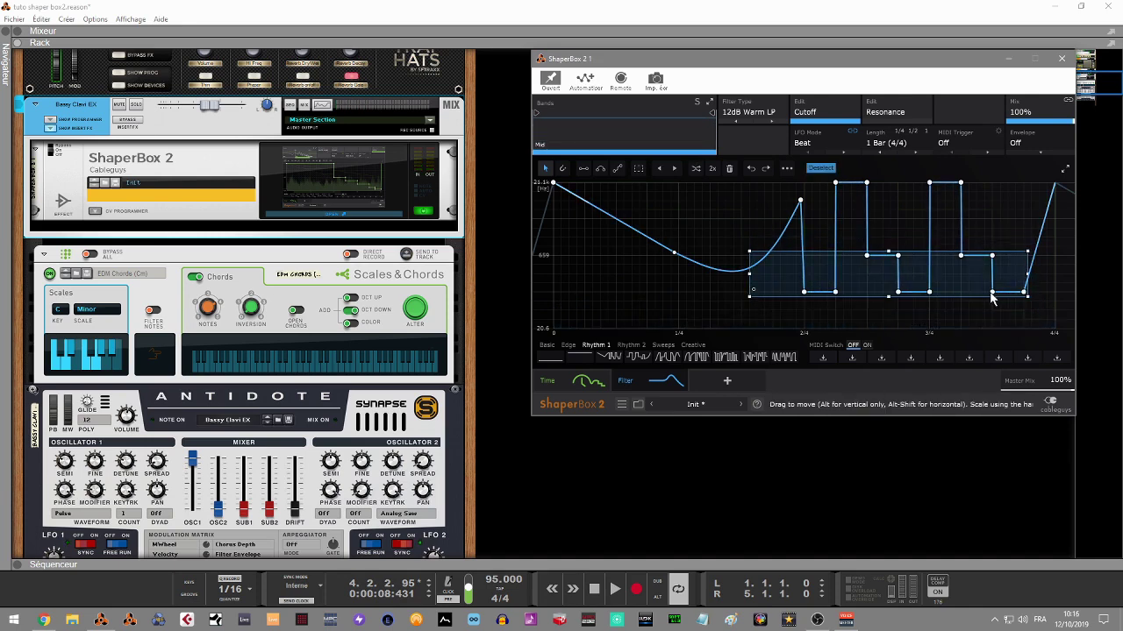
drag(754, 290, 753, 303)
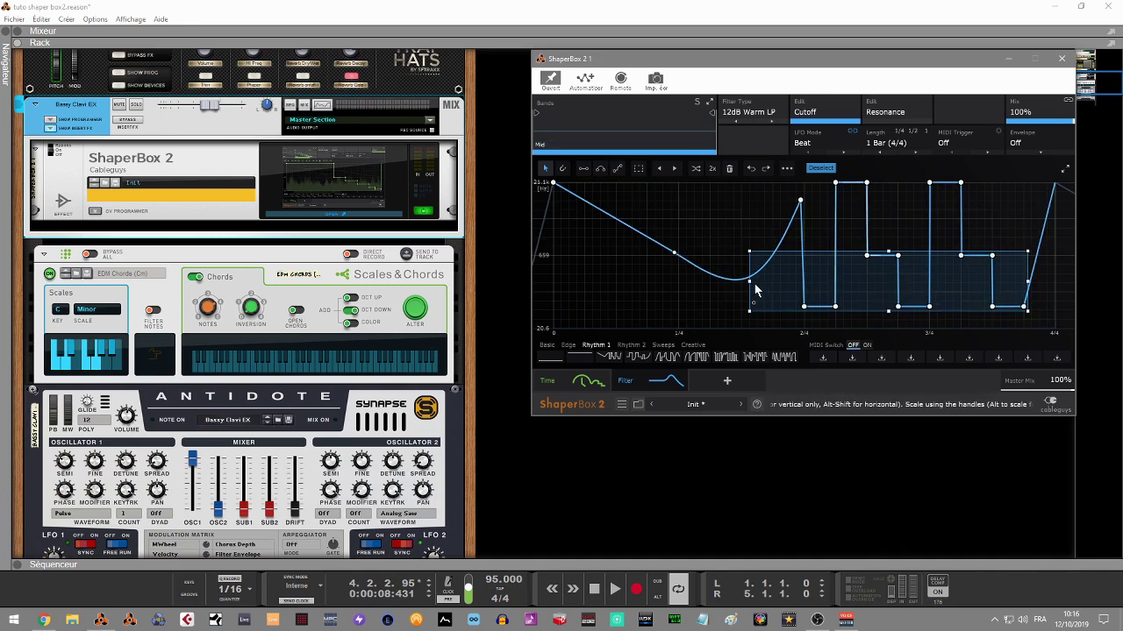
drag(752, 289, 777, 290)
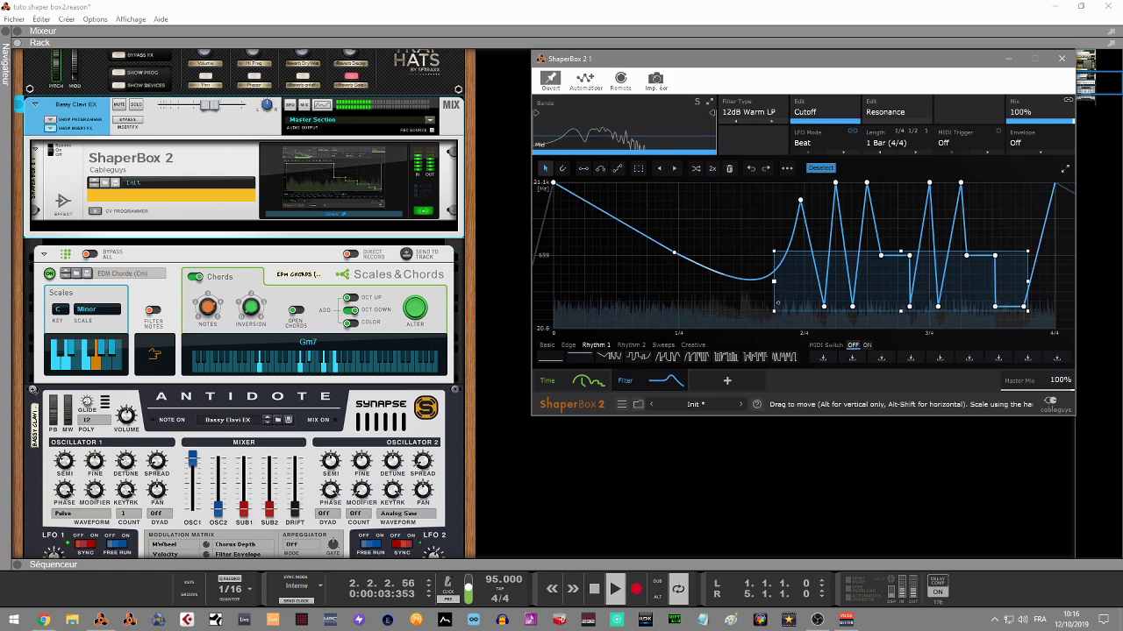
drag(777, 302, 708, 304)
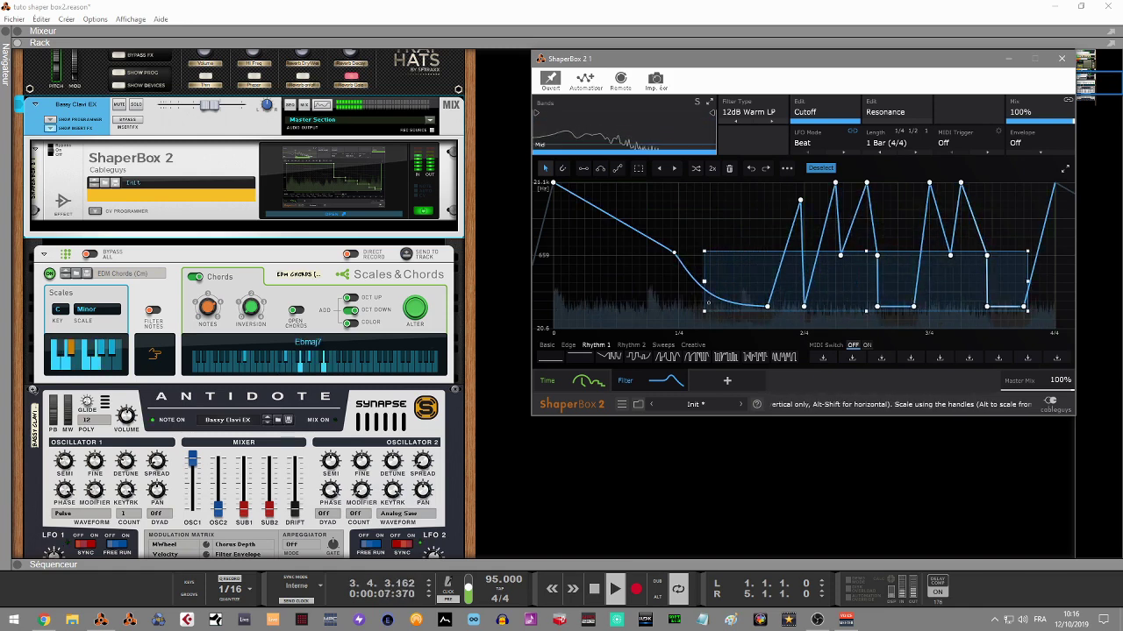
drag(866, 311, 866, 286)
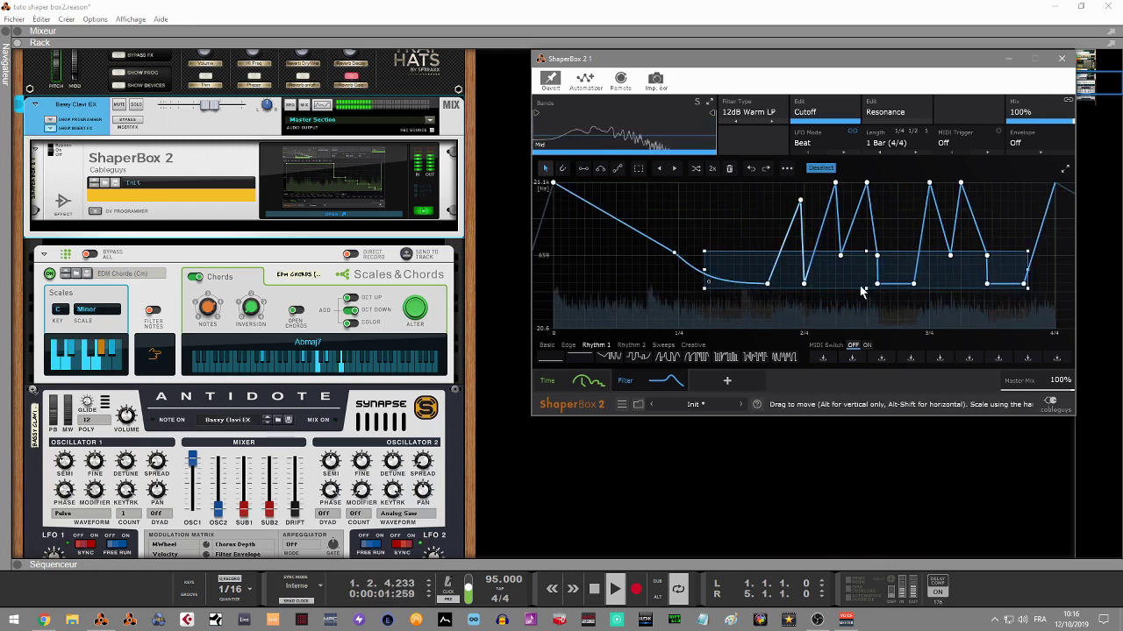
Try successive waves from the Rhythm 1 set on the filter cutoff, ending with Rhythm 3
click(621, 356)
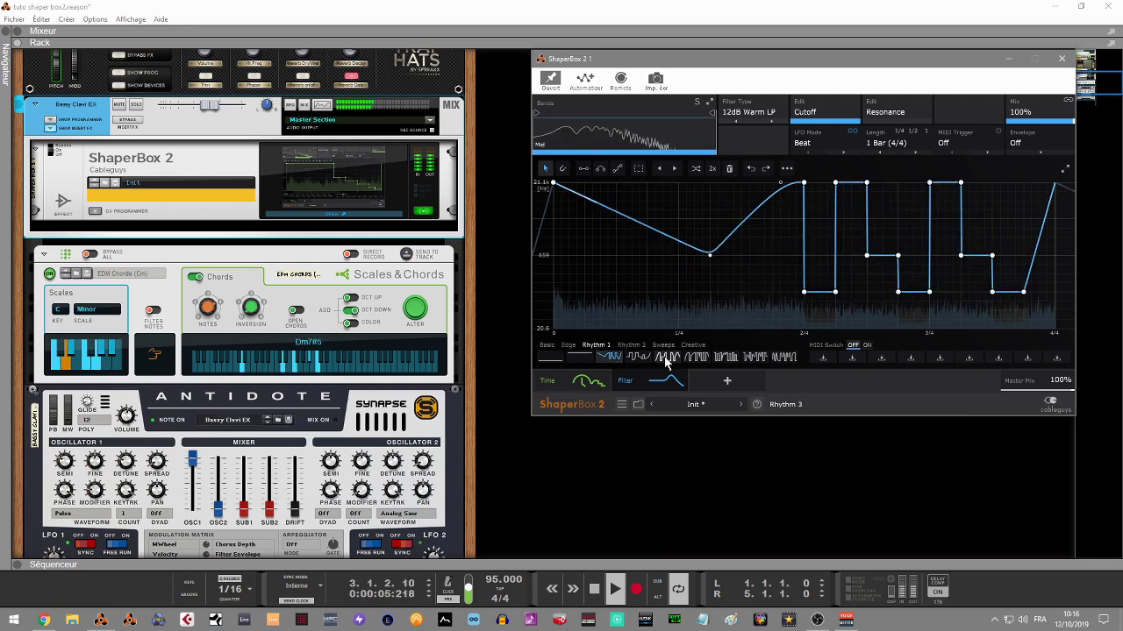
click(642, 356)
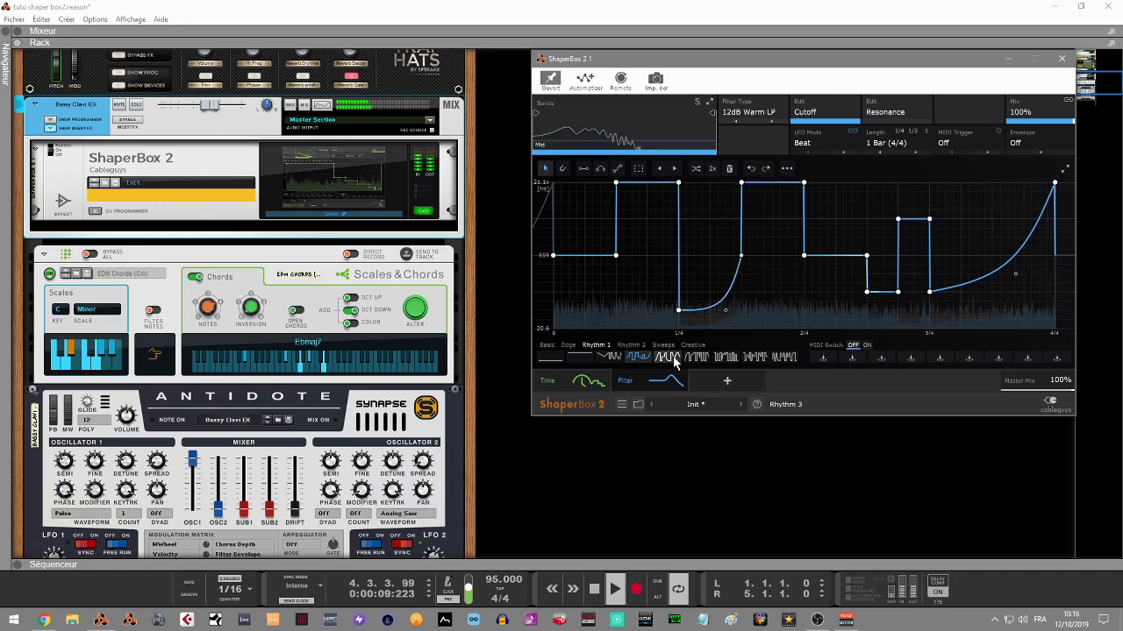
click(673, 358)
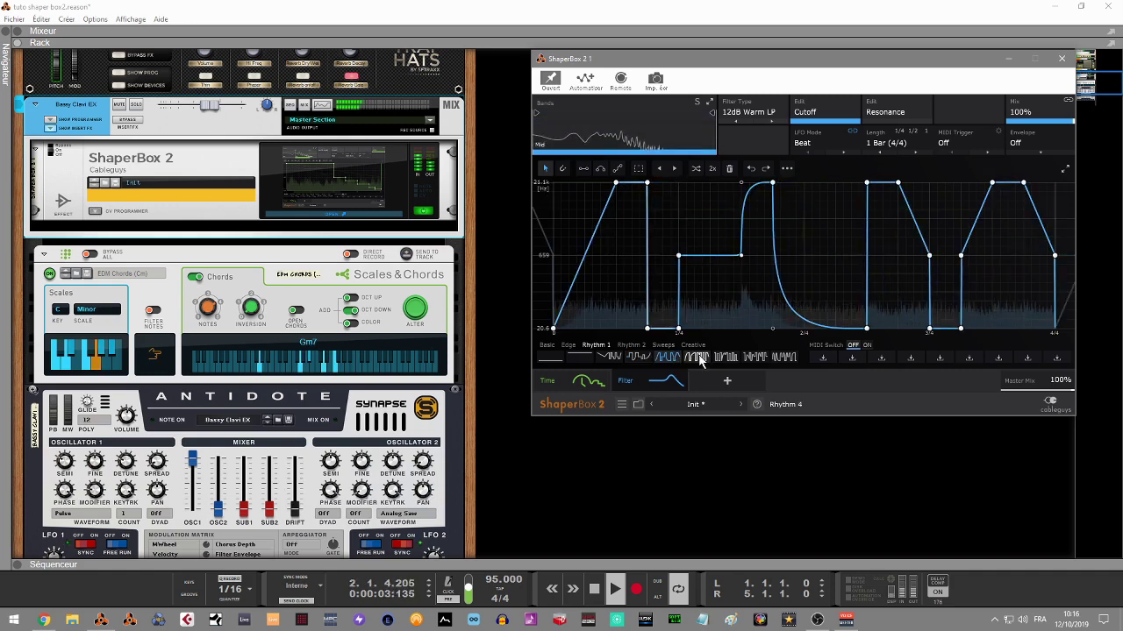
Split the Filter shaper into Low, Mid and High bands, the low split at about 171 Hz, and play the loop while viewing the Time shaper
drag(561, 112, 621, 113)
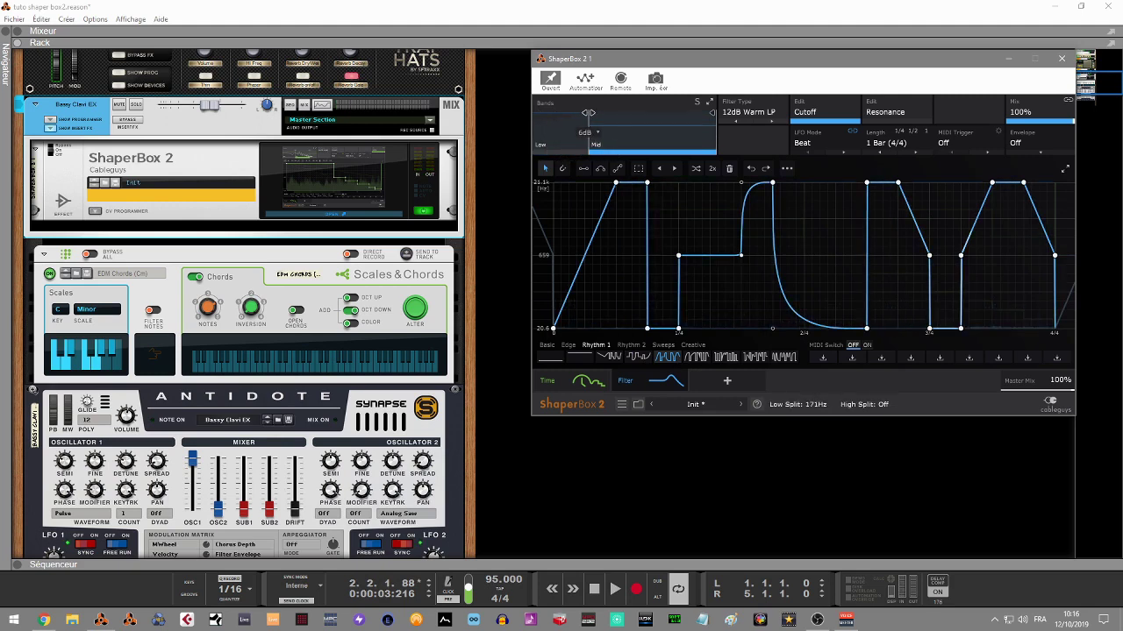
drag(714, 112, 673, 112)
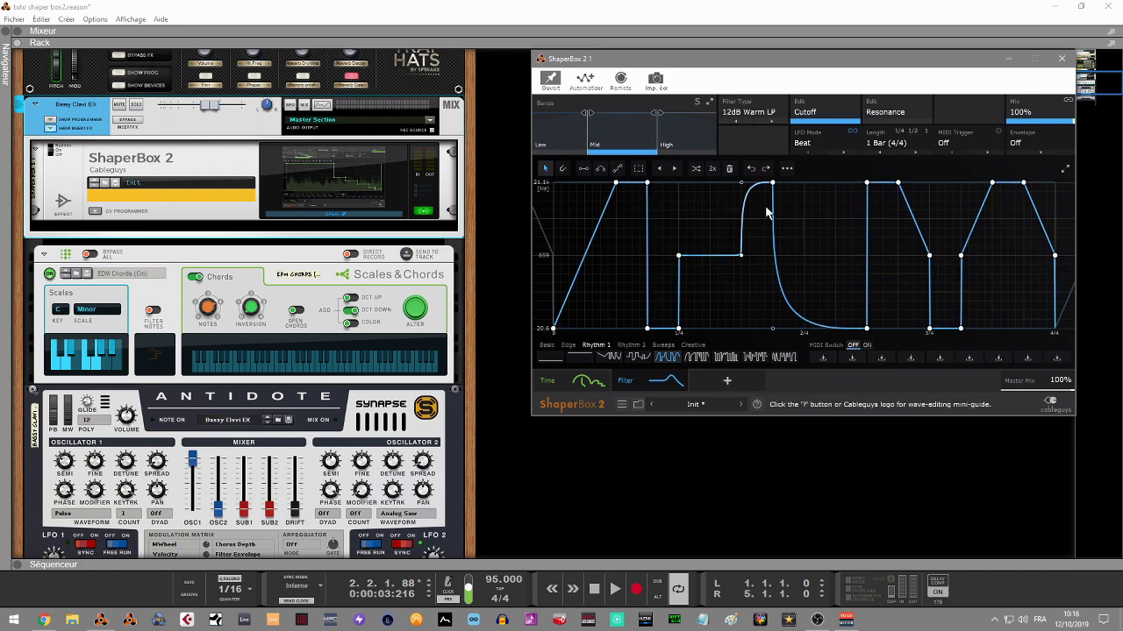
click(582, 380)
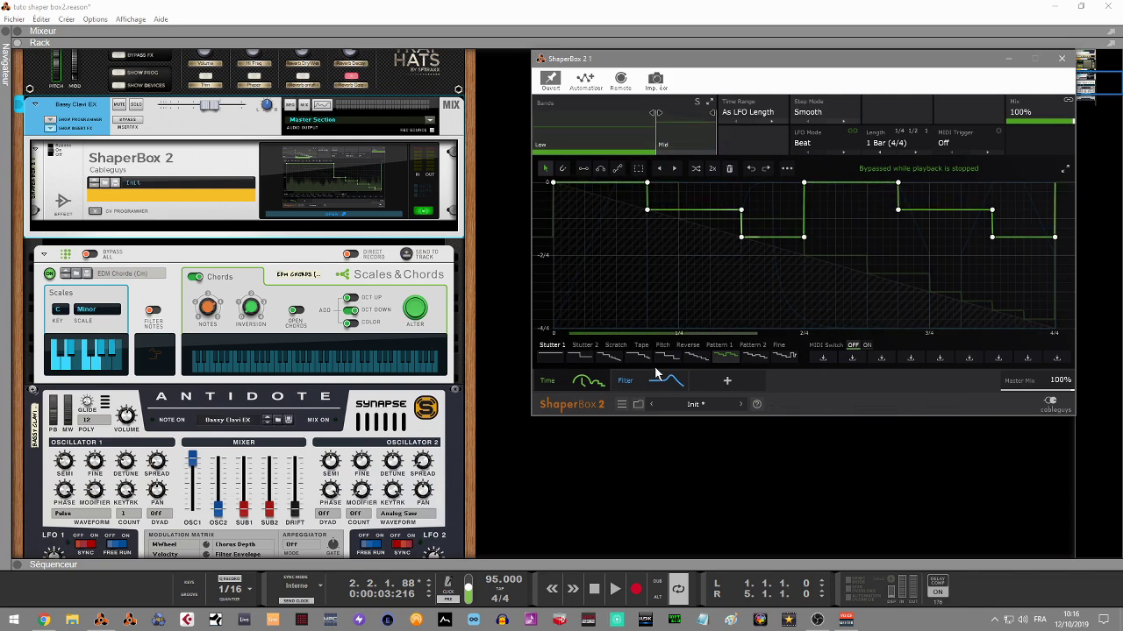
click(603, 448)
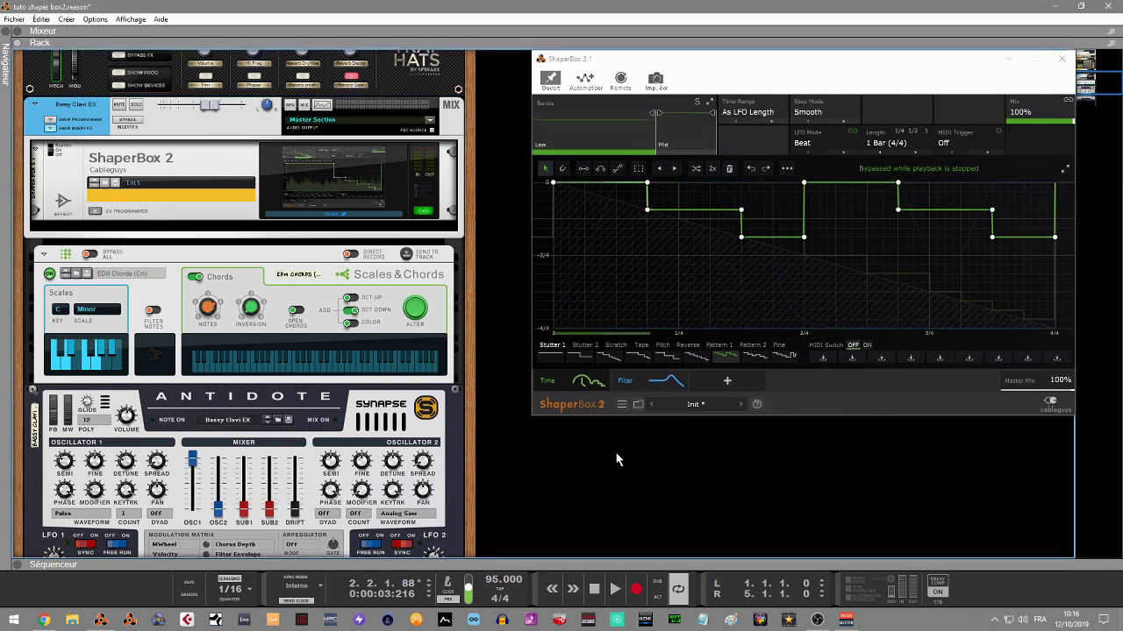
key(space)
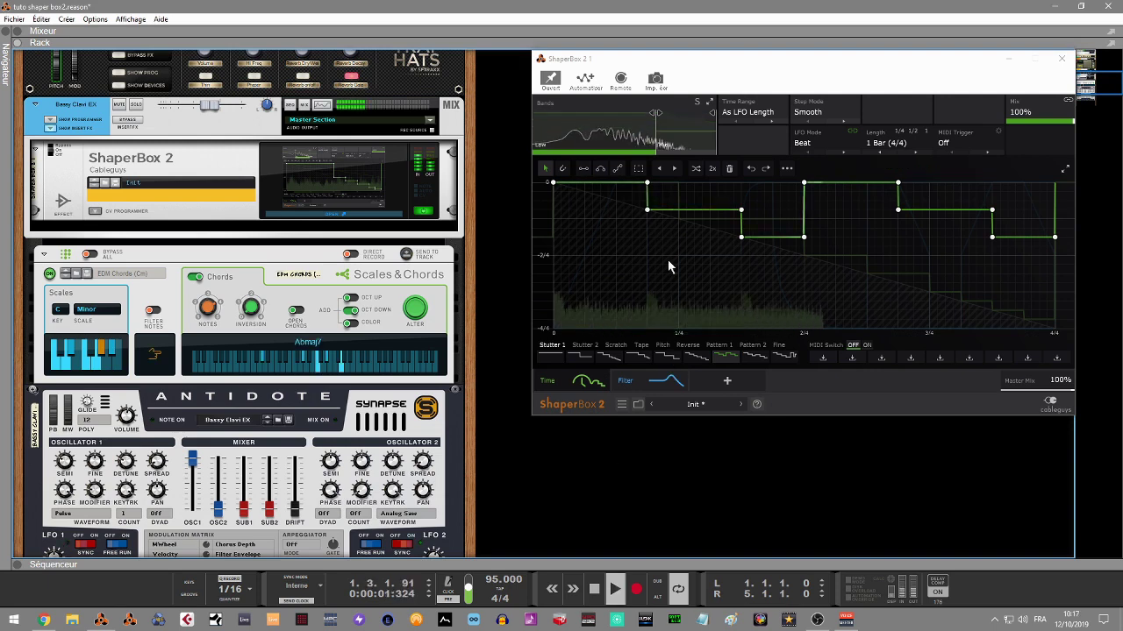
click(626, 384)
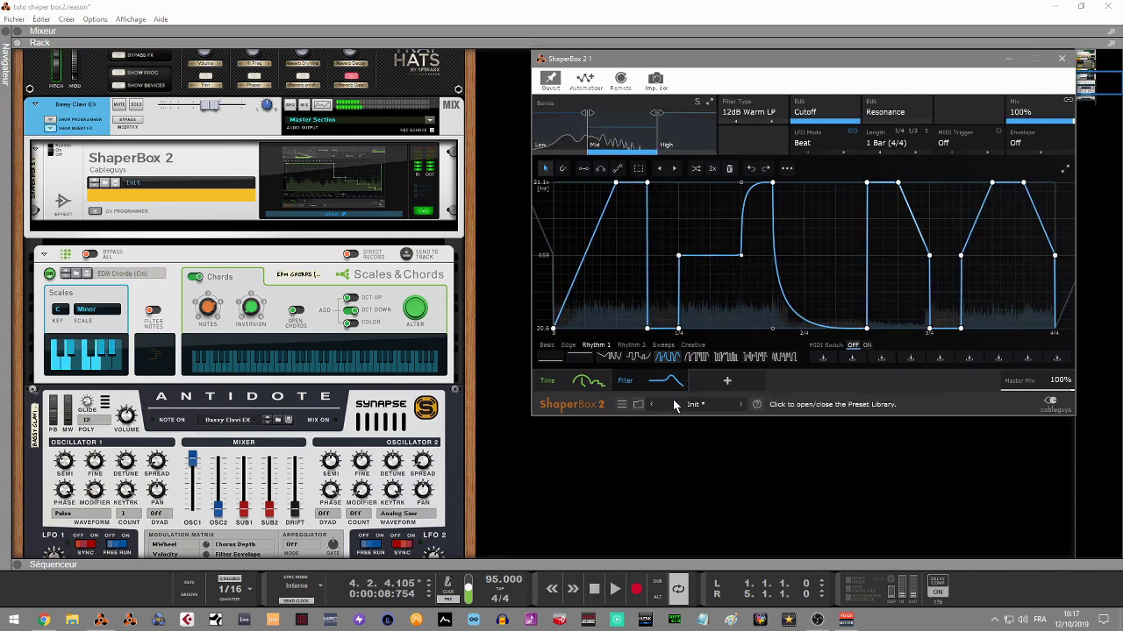
Add a Pan shaper, apply the eighth Basic wave to it and play the loop
mouse_move(682, 383)
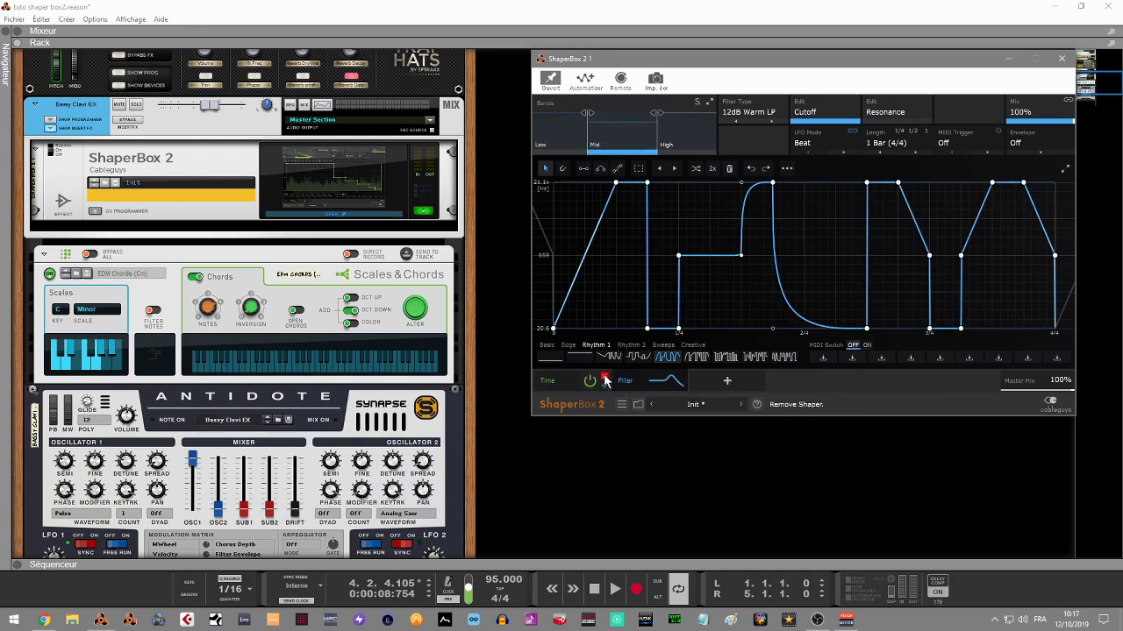
click(727, 384)
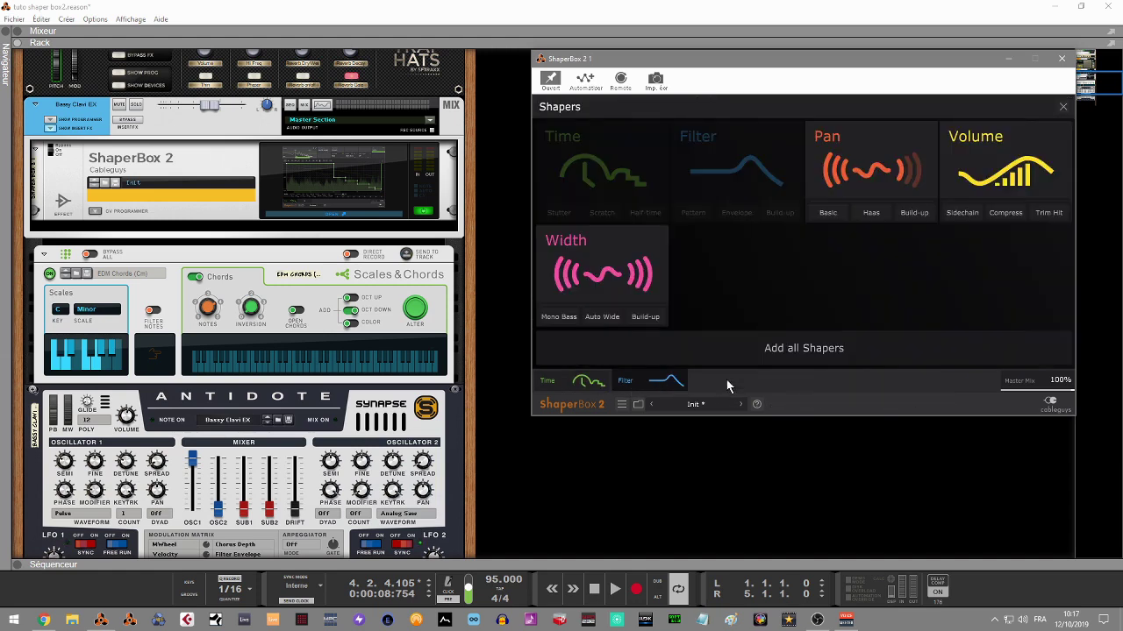
click(904, 165)
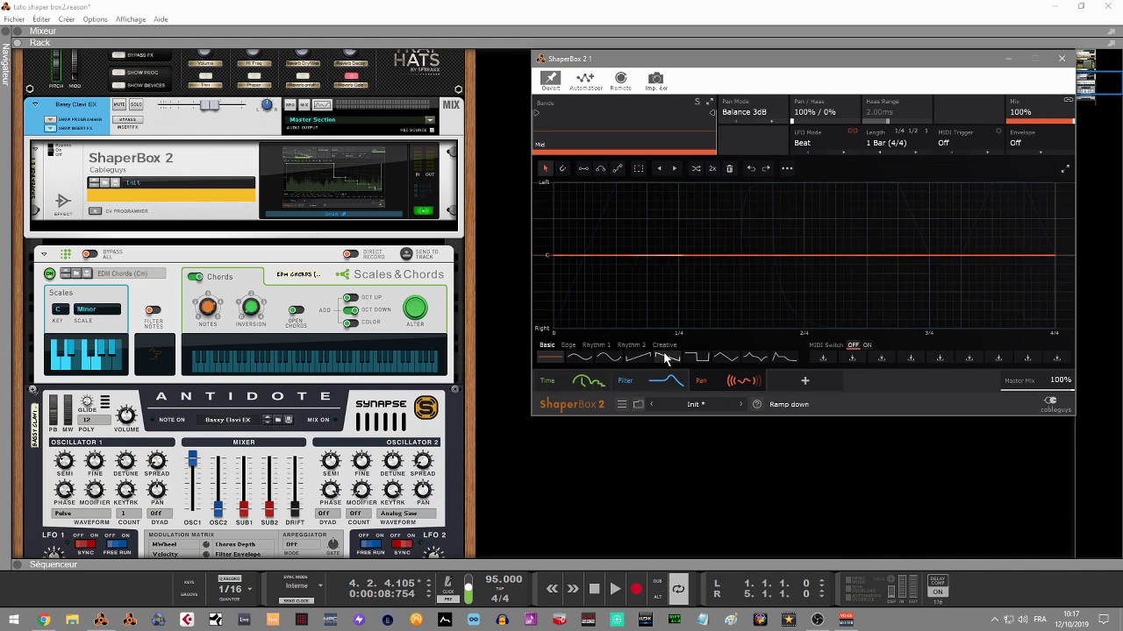
click(755, 359)
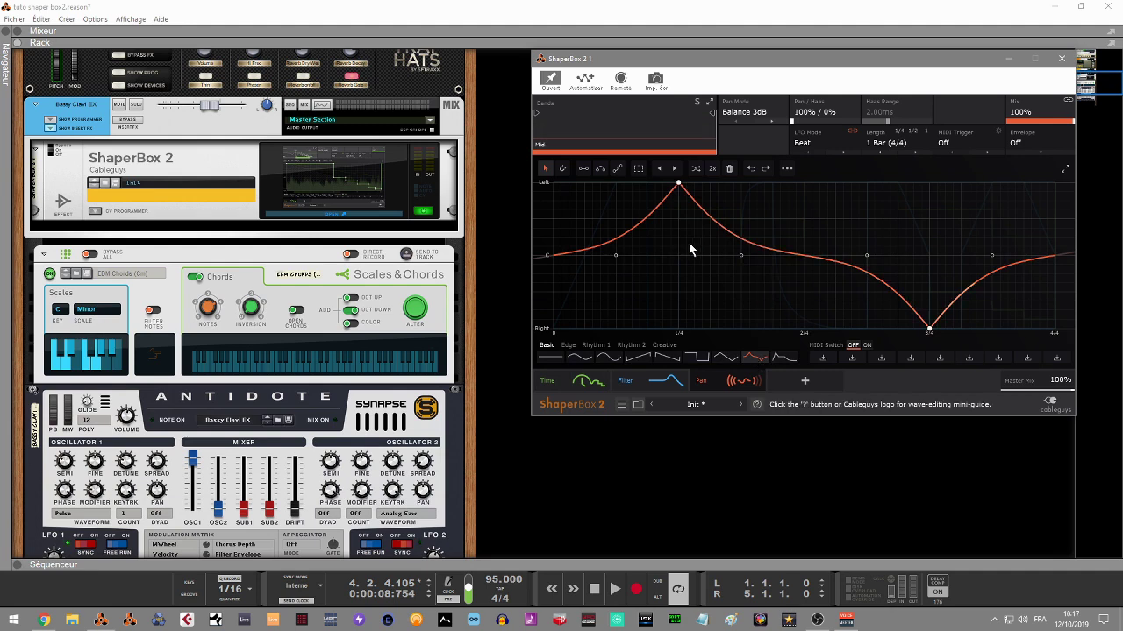
key(space)
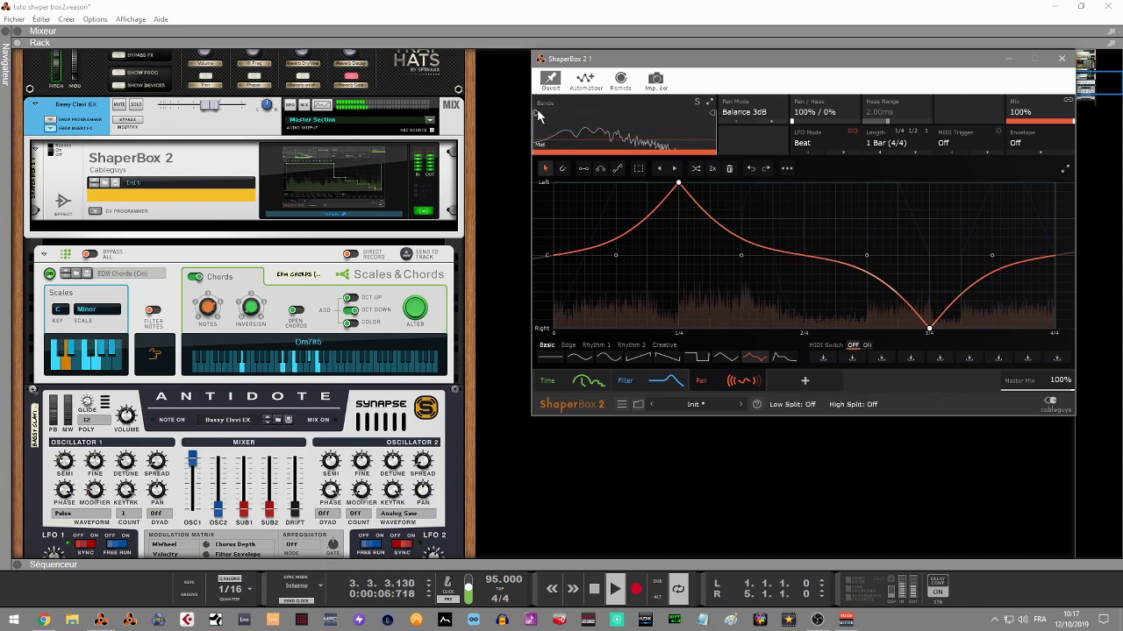
Split the Pan shaper's bands at about 210 Hz and 2 kHz, and apply Rhythm 3 from the Rhythm 1 set to the High band
drag(539, 115, 593, 113)
drag(706, 109, 653, 113)
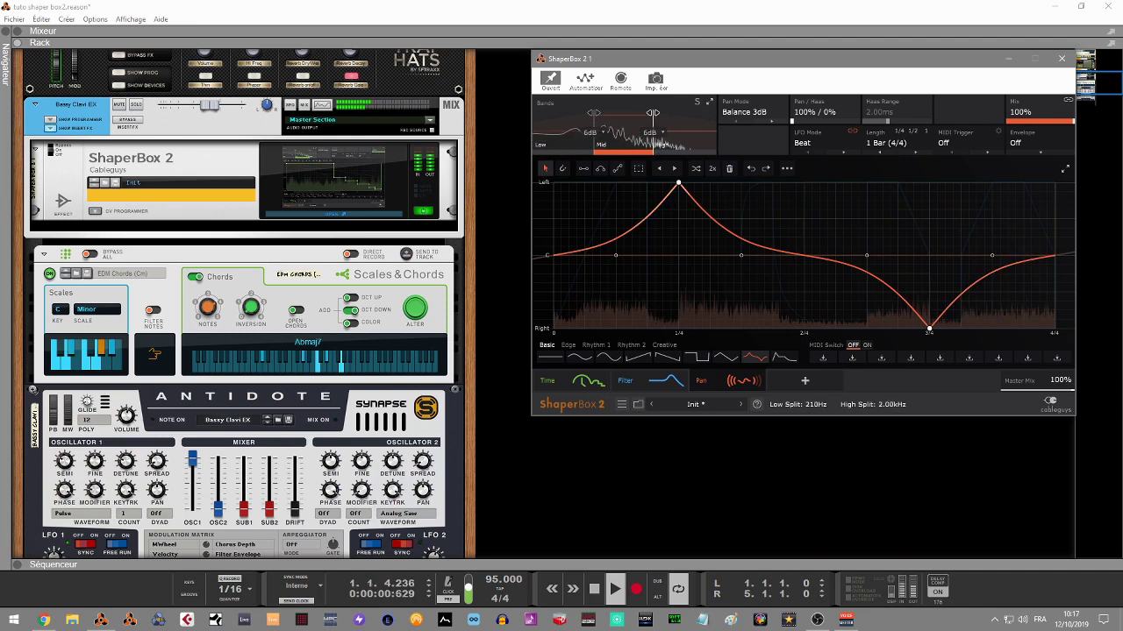
click(570, 345)
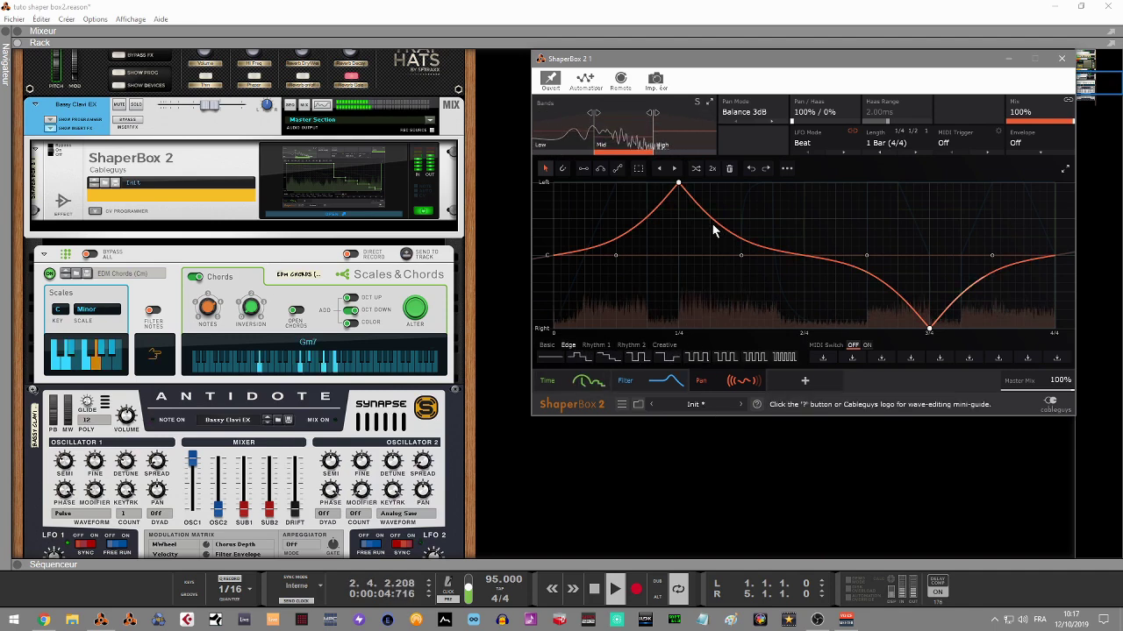
click(698, 151)
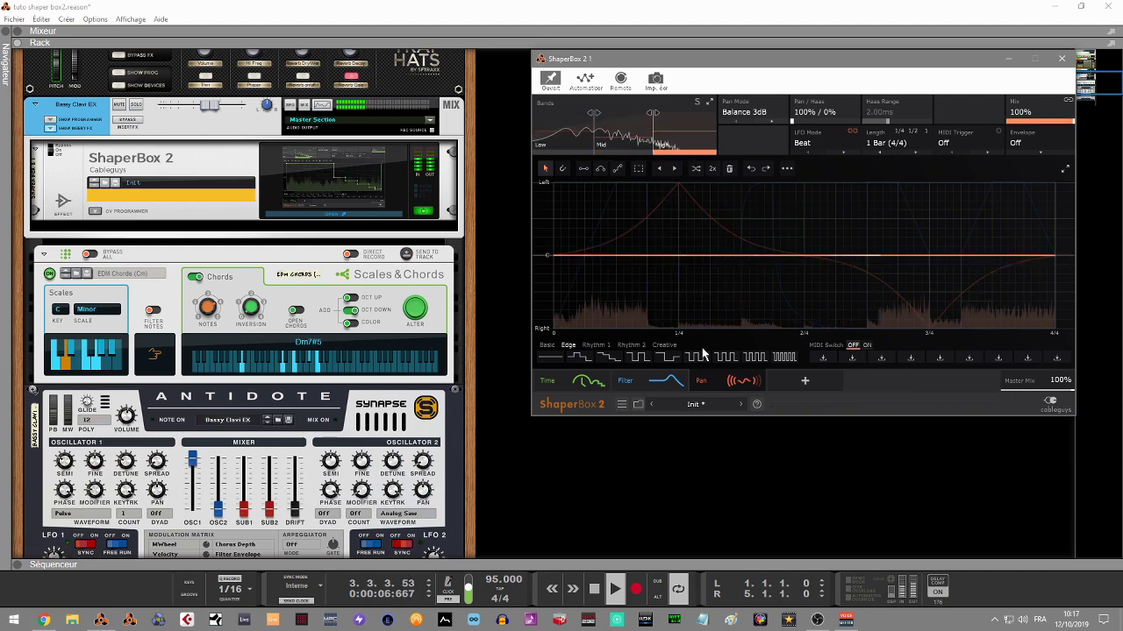
click(599, 346)
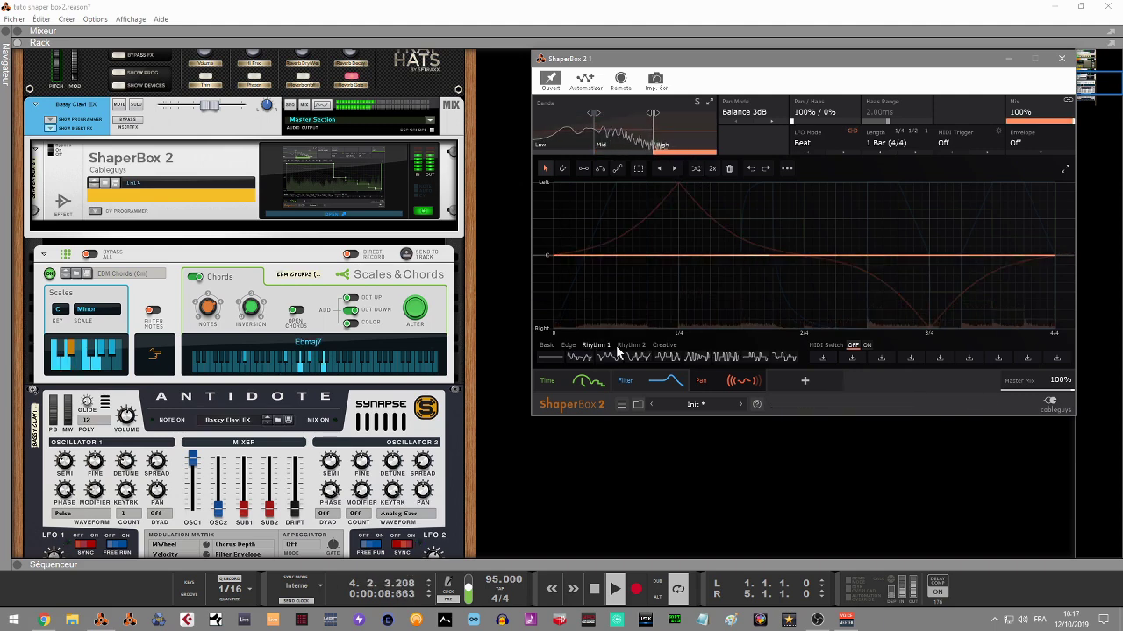
click(638, 357)
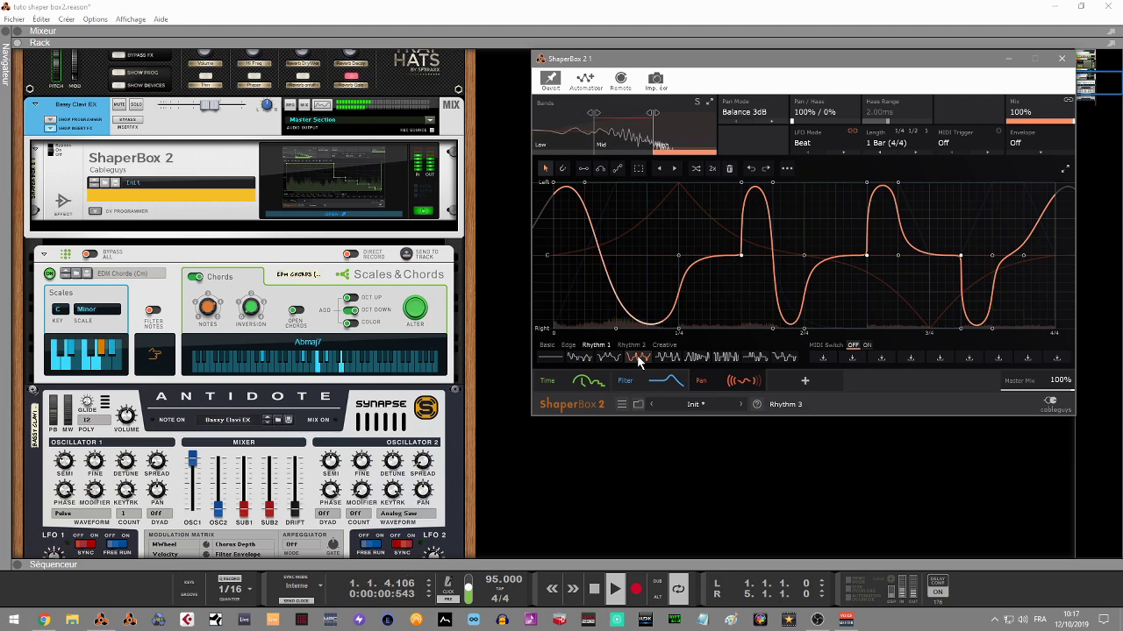
While playing the loop, remove the Pan shaper's low split, lower its high split to about 731 Hz and display the Mid band
click(699, 105)
key(space)
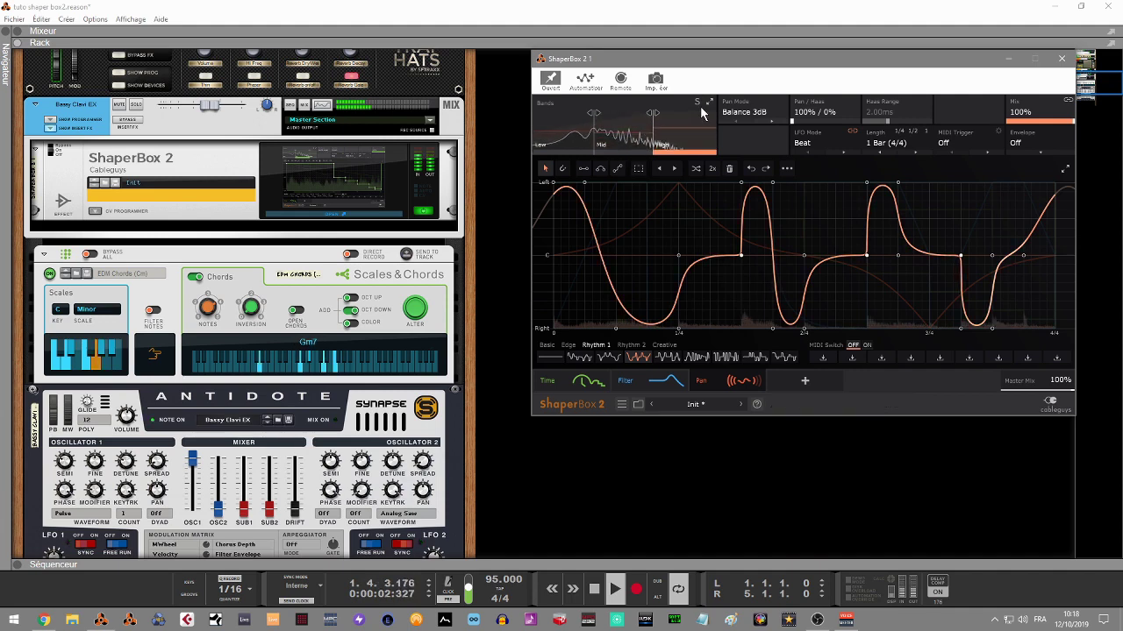
mouse_move(735, 379)
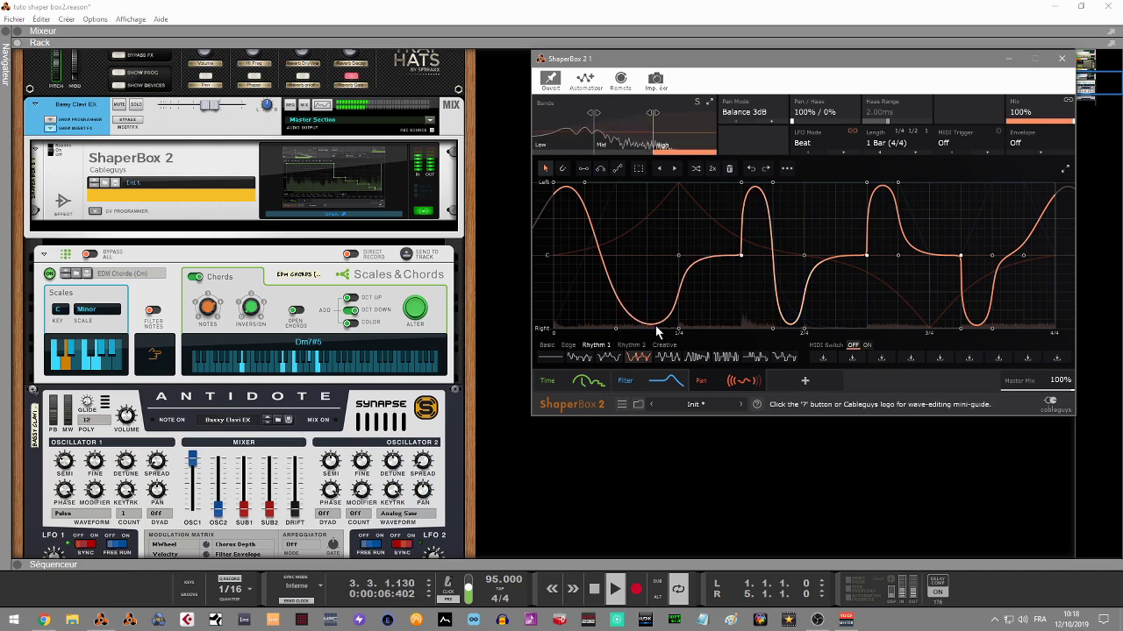
mouse_move(652, 118)
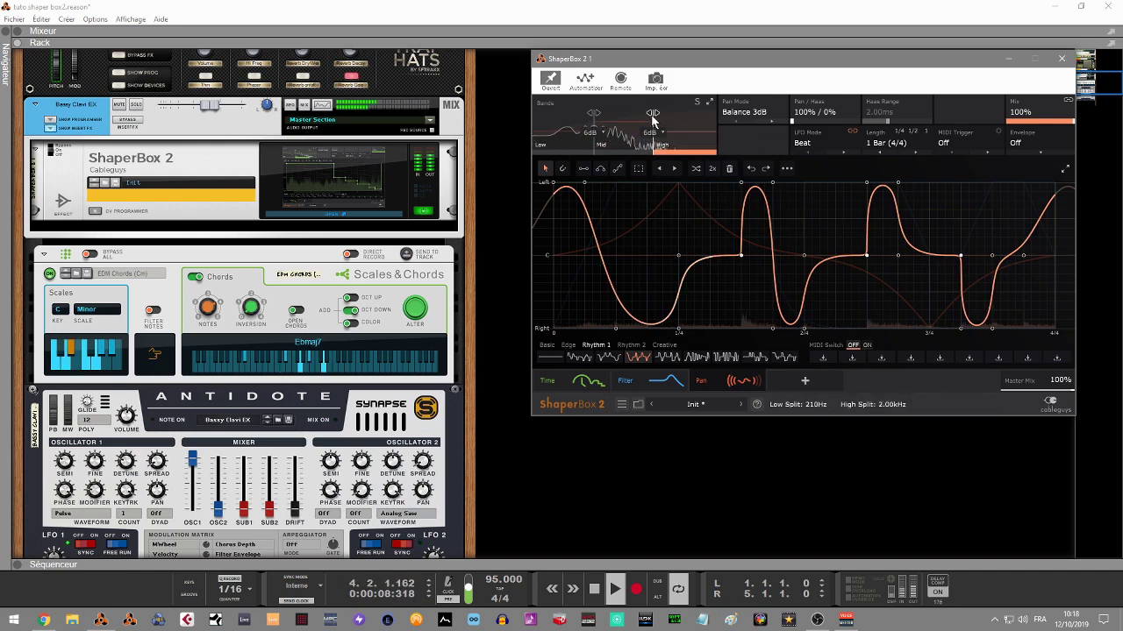
drag(594, 113, 535, 113)
drag(653, 114, 620, 114)
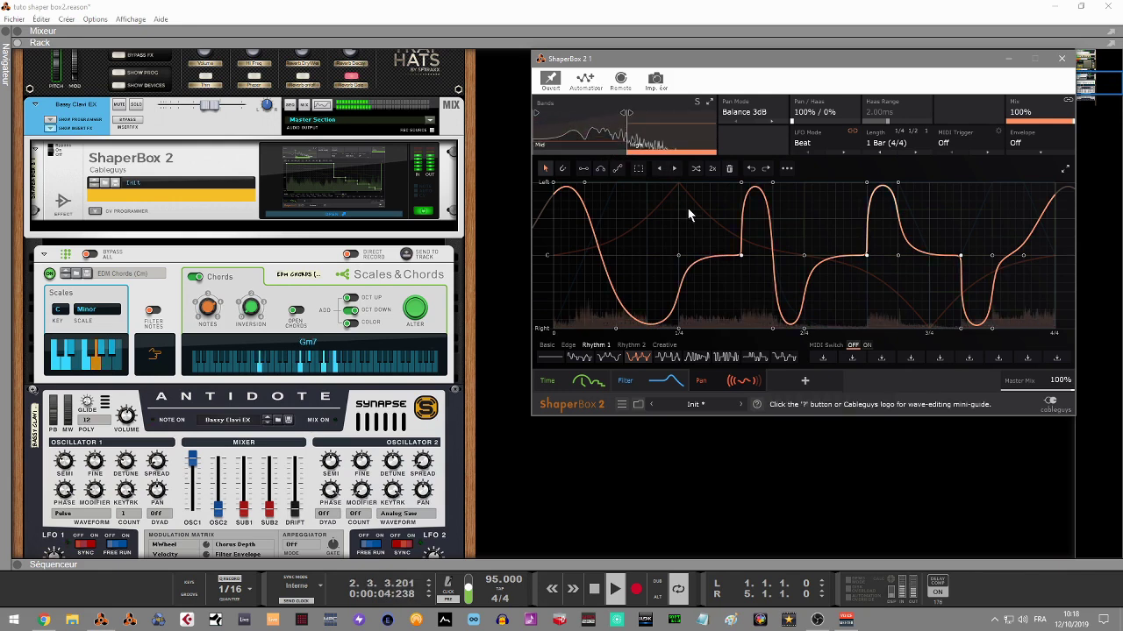
click(592, 151)
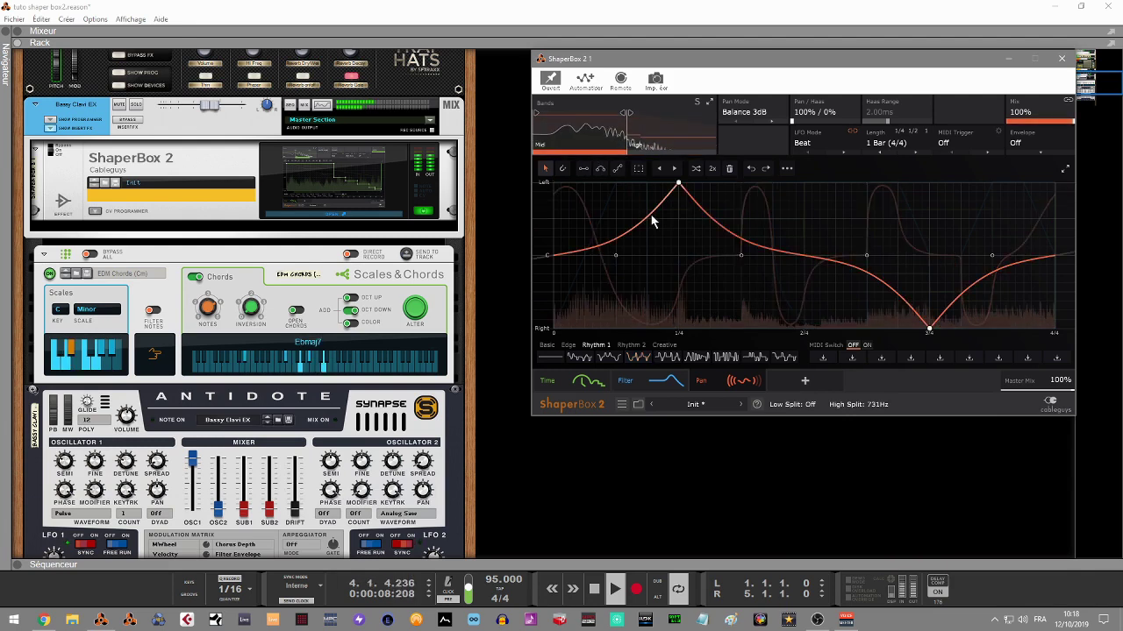
Remove both band splits from the Filter shaper so it processes the full range
click(638, 381)
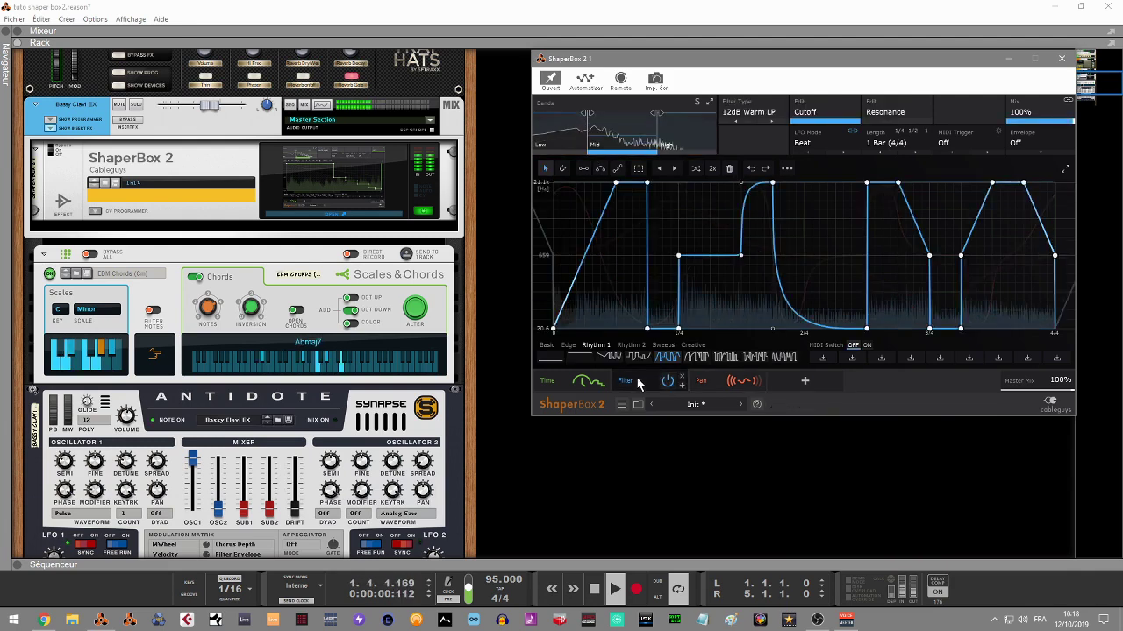
drag(656, 112, 716, 112)
drag(587, 112, 537, 112)
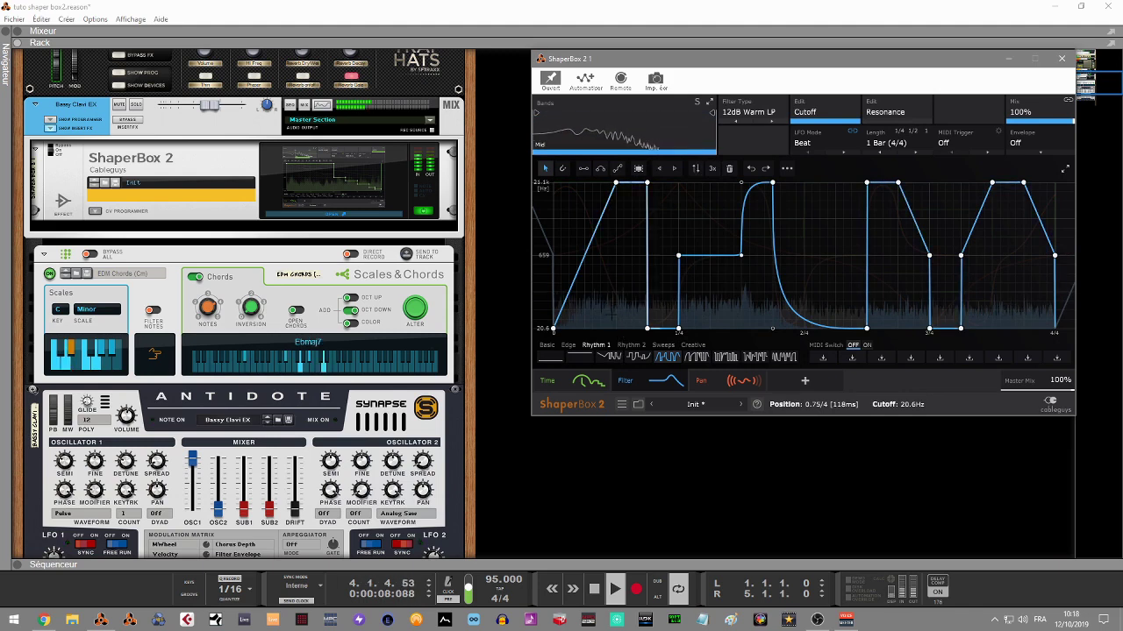
Select the cutoff wave's lowest nodes from before 1/4 to just past 3/4, raise them slightly and clear the selection
drag(616, 323, 1056, 307)
drag(814, 326, 814, 295)
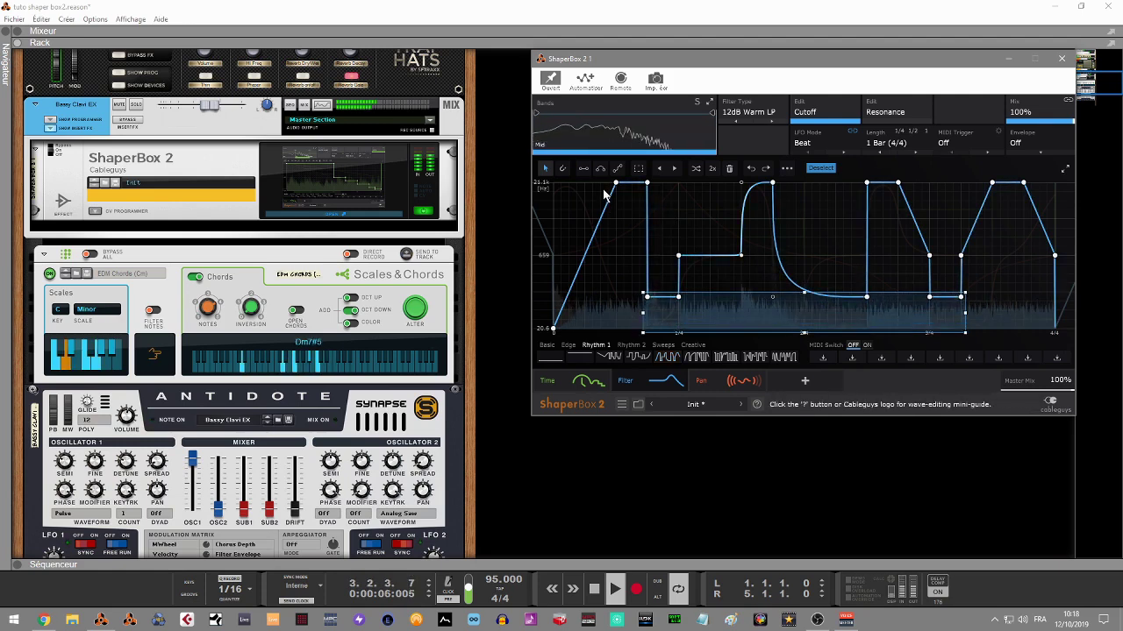
key(Escape)
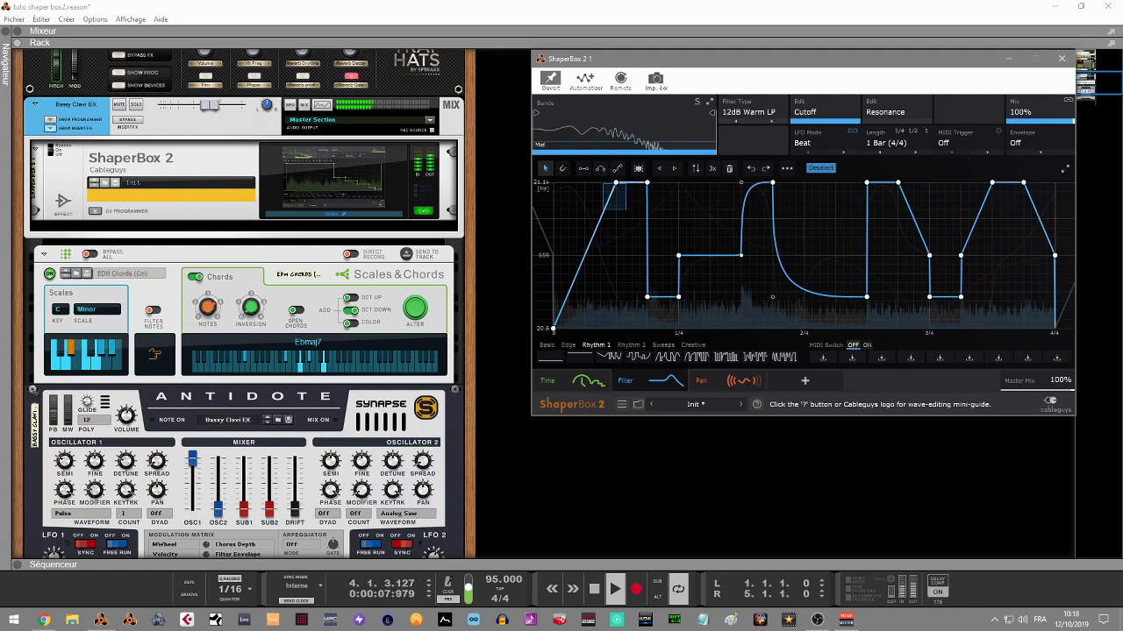
Shift the cutoff wave's upper nodes slightly down and earlier, and raise its first node to just below the 659 Hz line
drag(1060, 177, 601, 219)
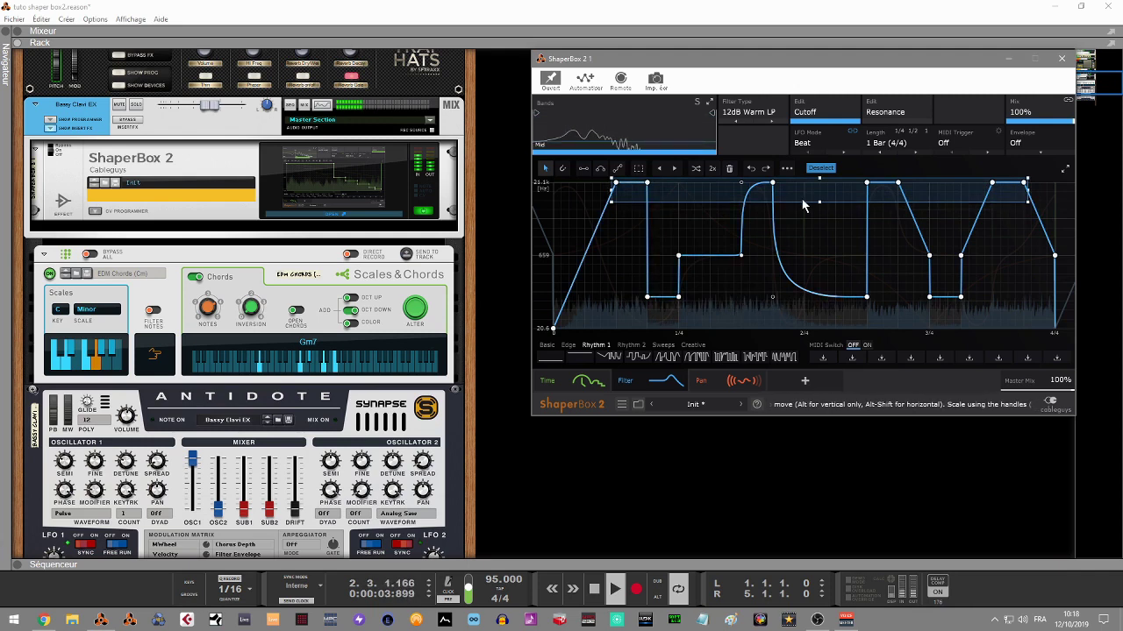
drag(819, 183, 812, 205)
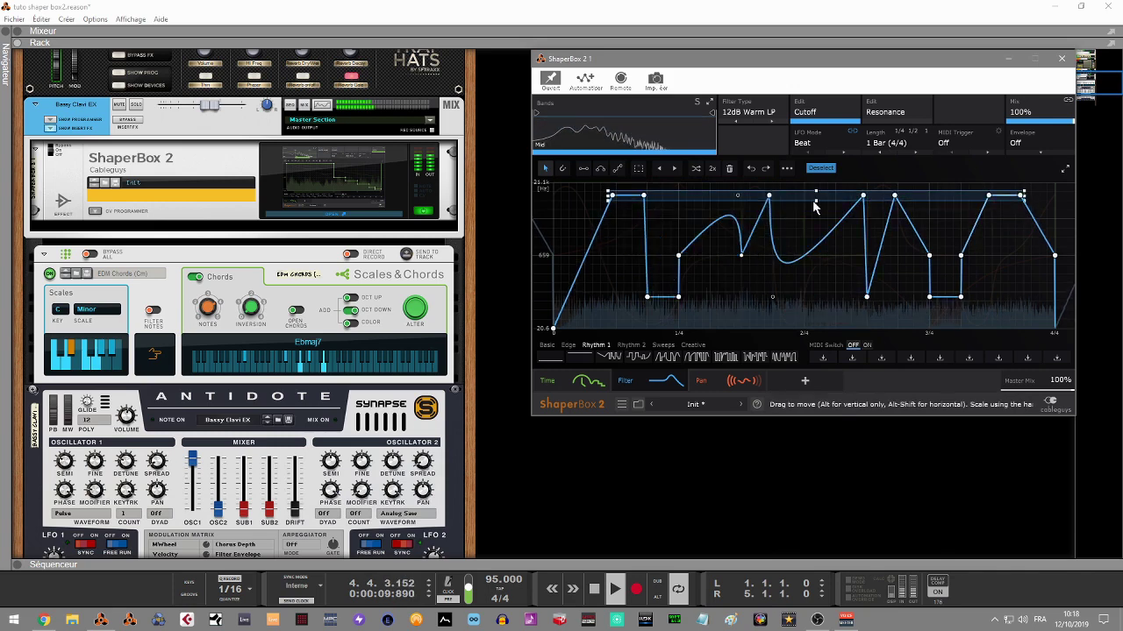
drag(552, 330, 553, 279)
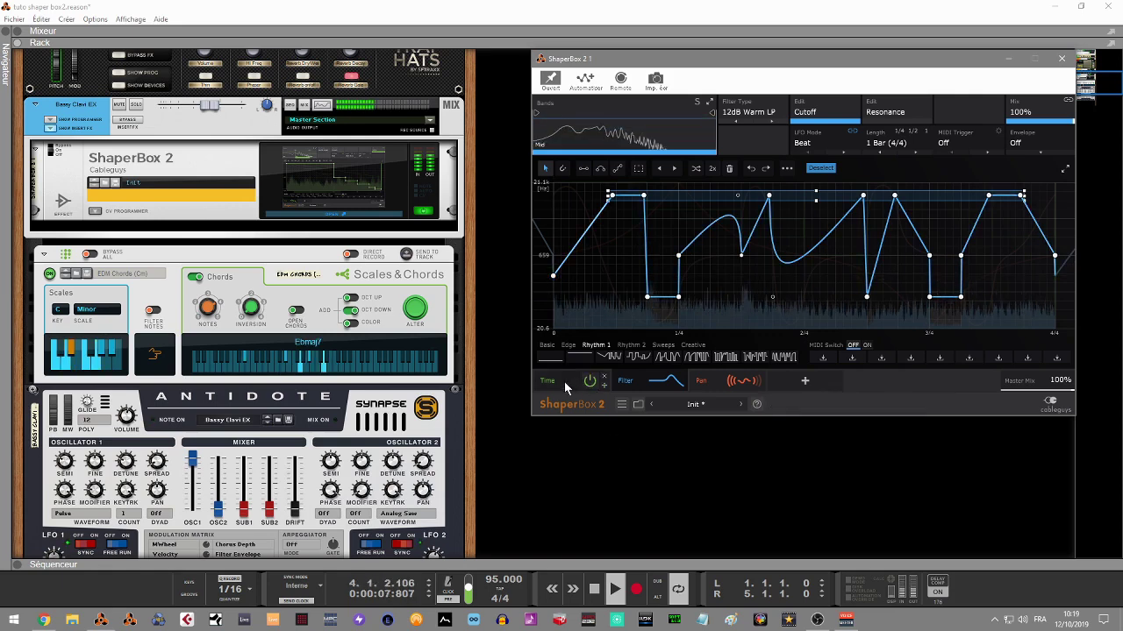
Add a Volume shaper and apply the third Sidechain wave to it
click(806, 382)
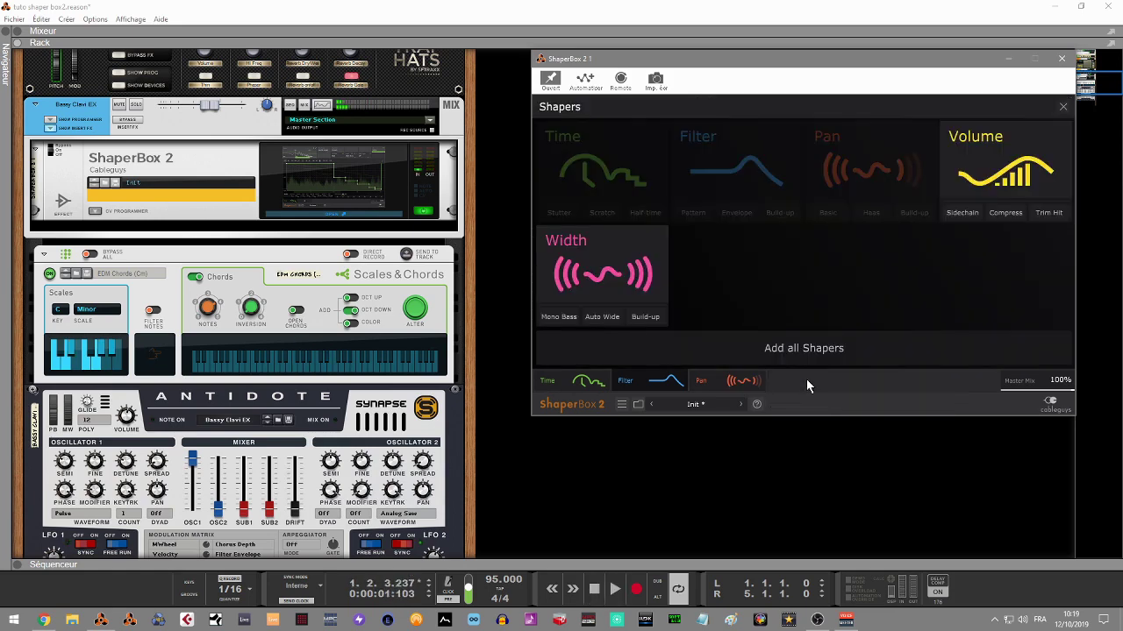
click(1030, 160)
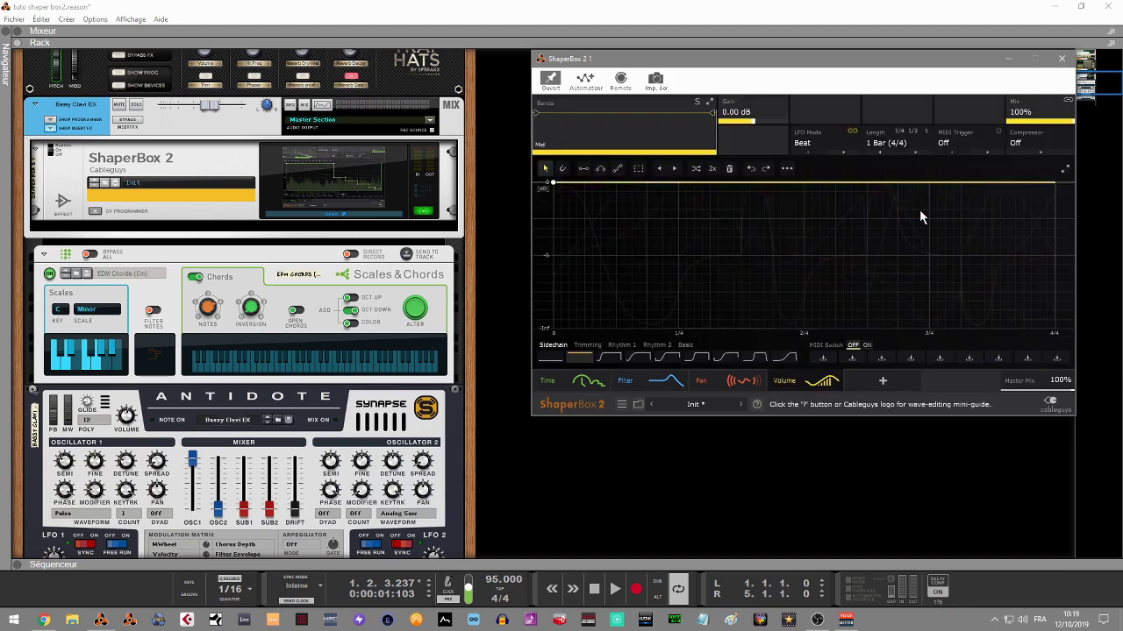
click(608, 358)
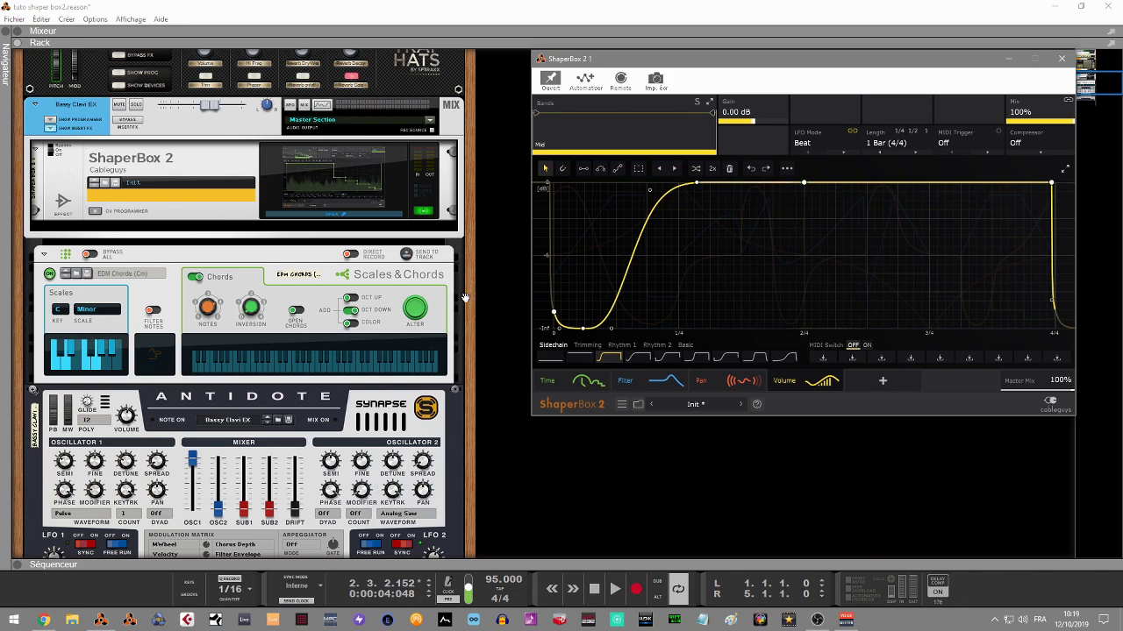
Create a sequencer track with a note lane for ShaperBox 2 and move the second Bassy Clavi EX clip onto it at bar 1
right_click(165, 165)
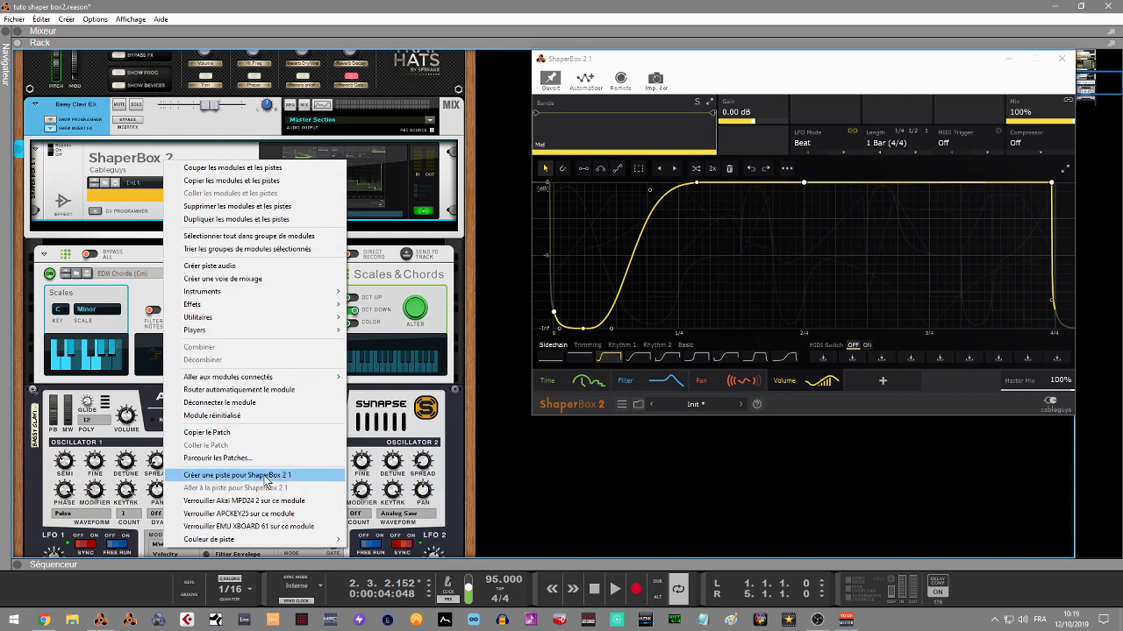
click(282, 476)
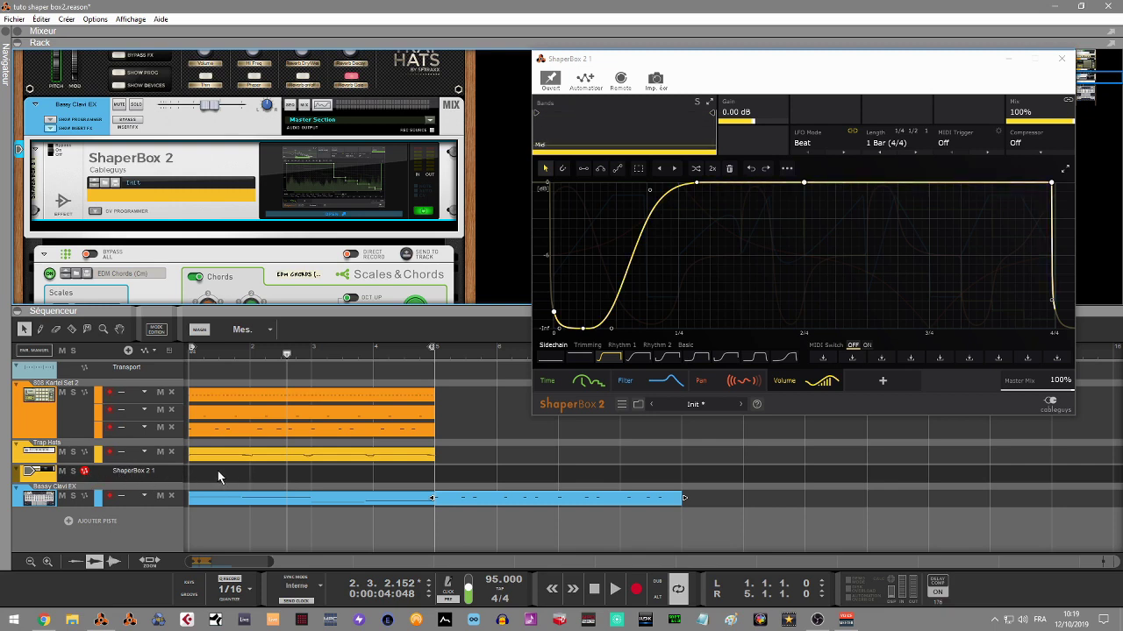
right_click(155, 478)
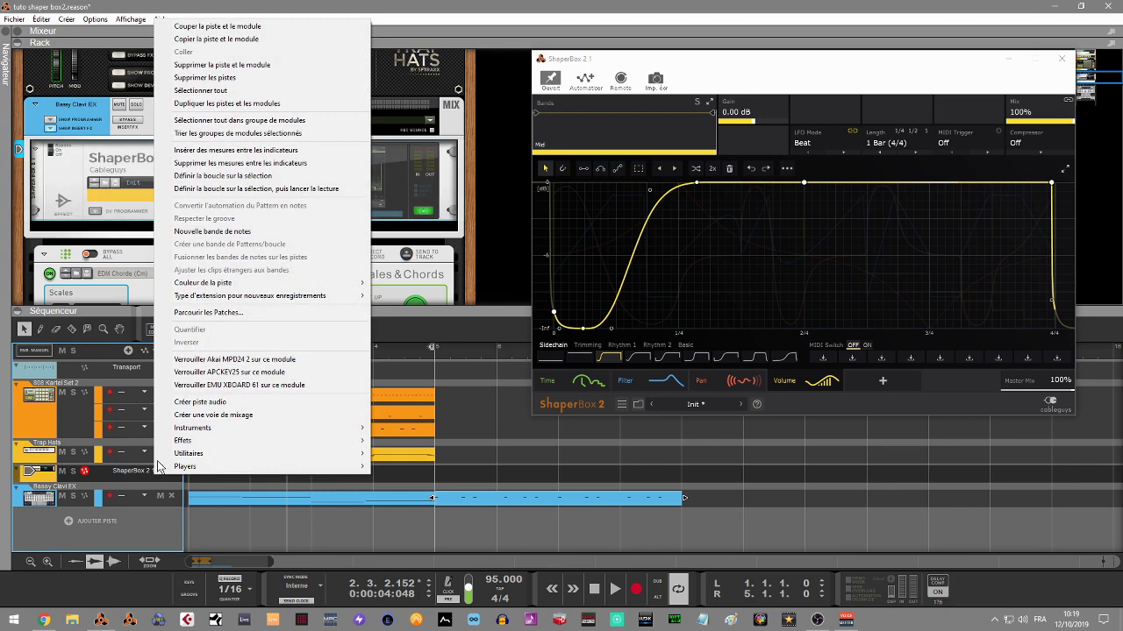
click(231, 235)
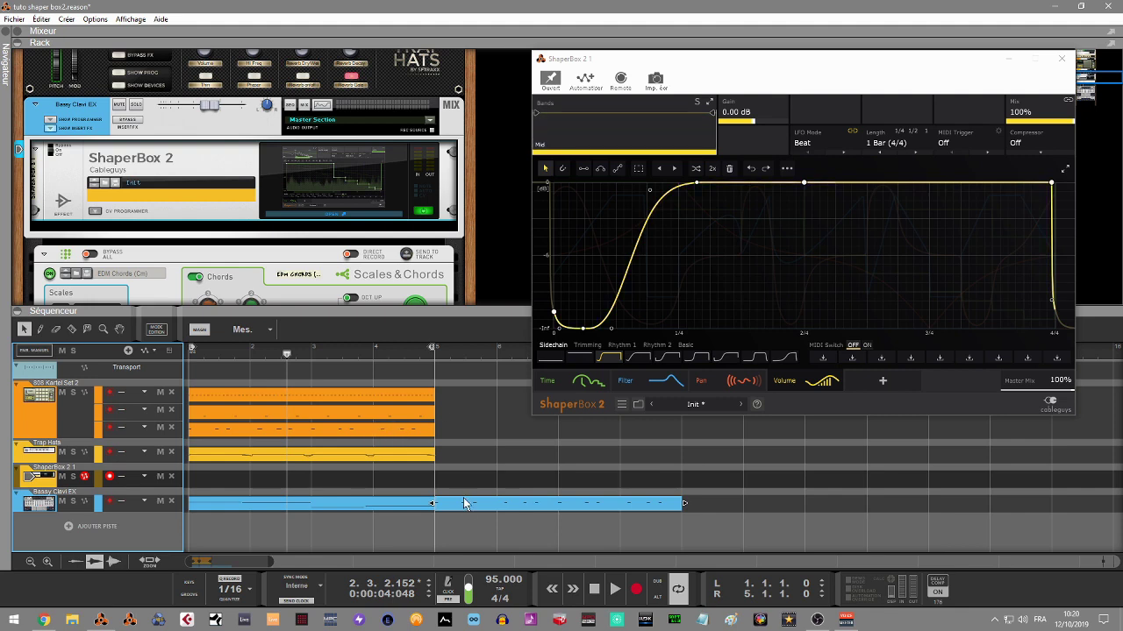
drag(480, 504, 221, 481)
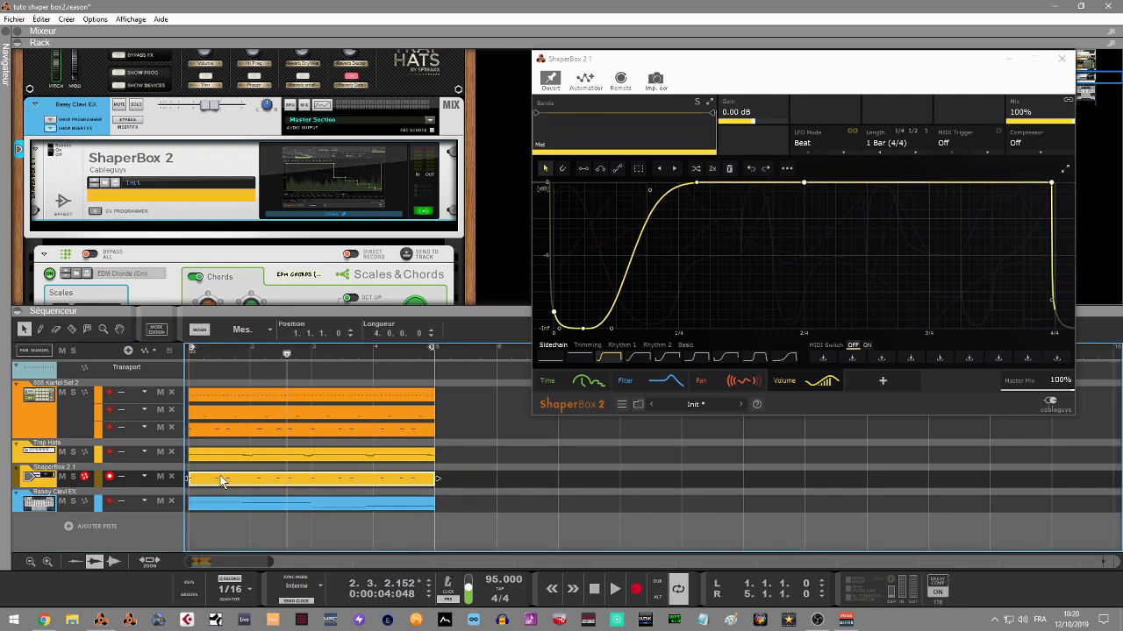
Set the Volume shaper's MIDI Trigger to On (1-Shot) and play the loop
click(998, 146)
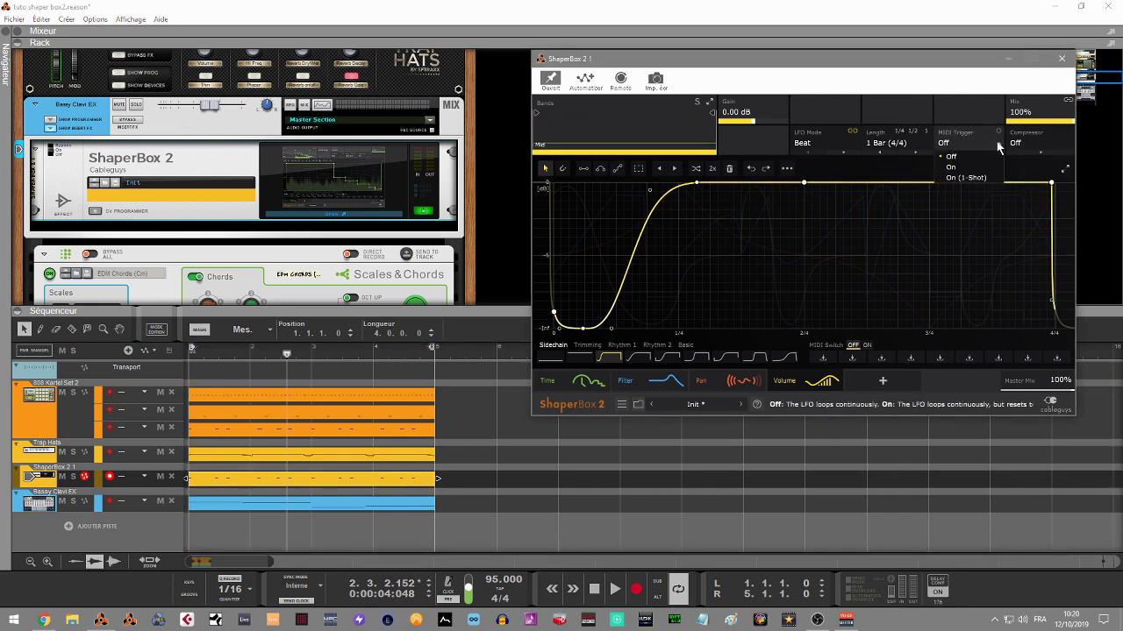
click(968, 178)
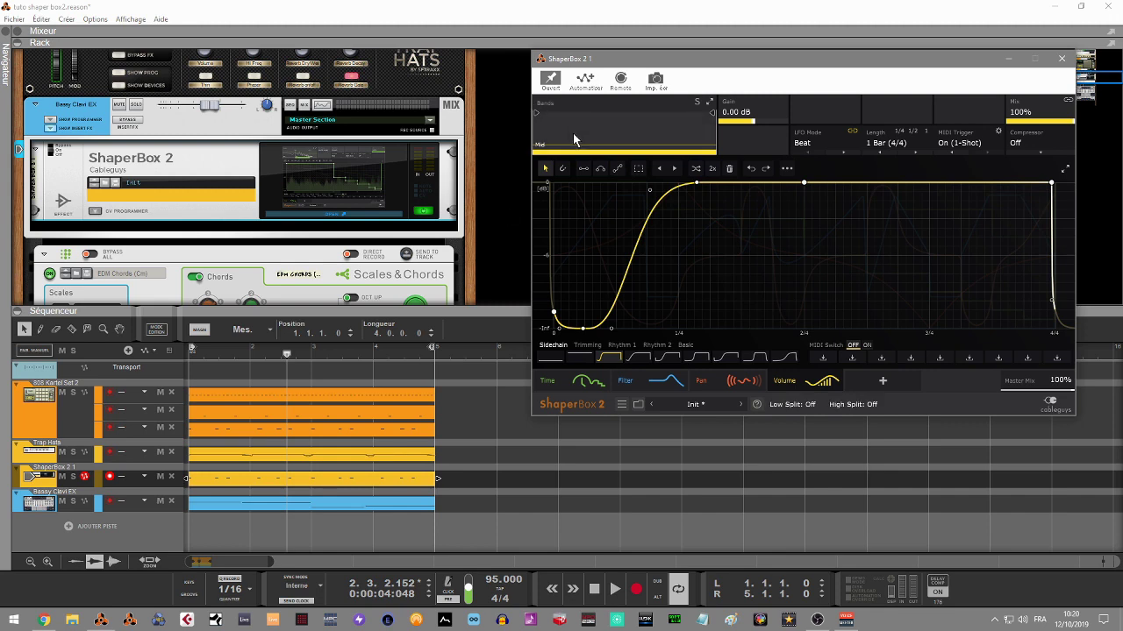
click(487, 434)
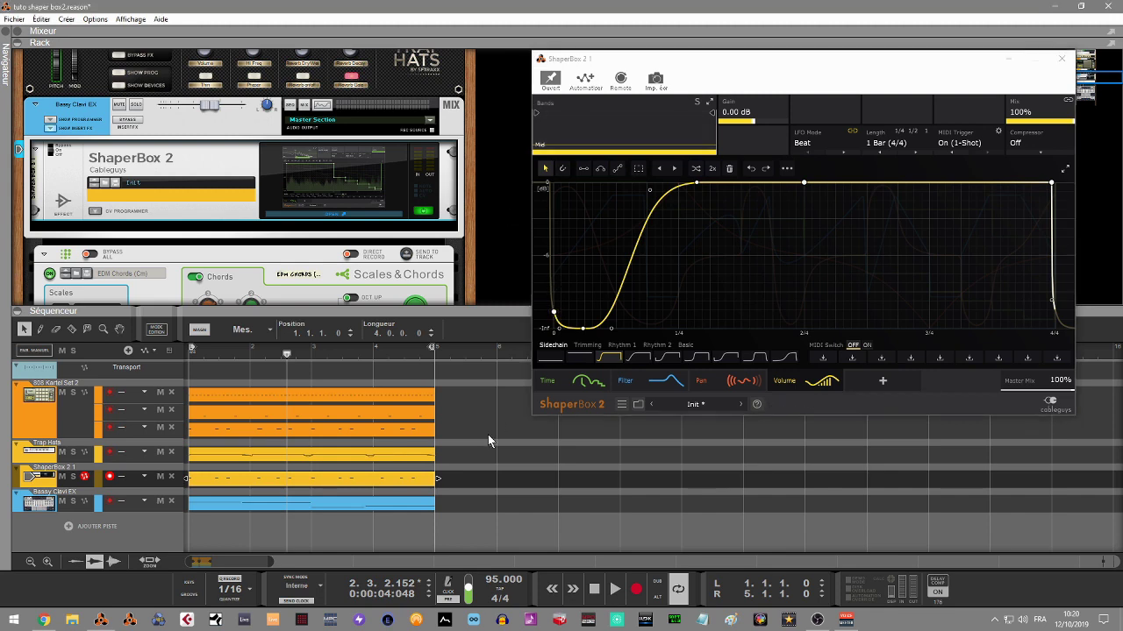
key(Return)
key(space)
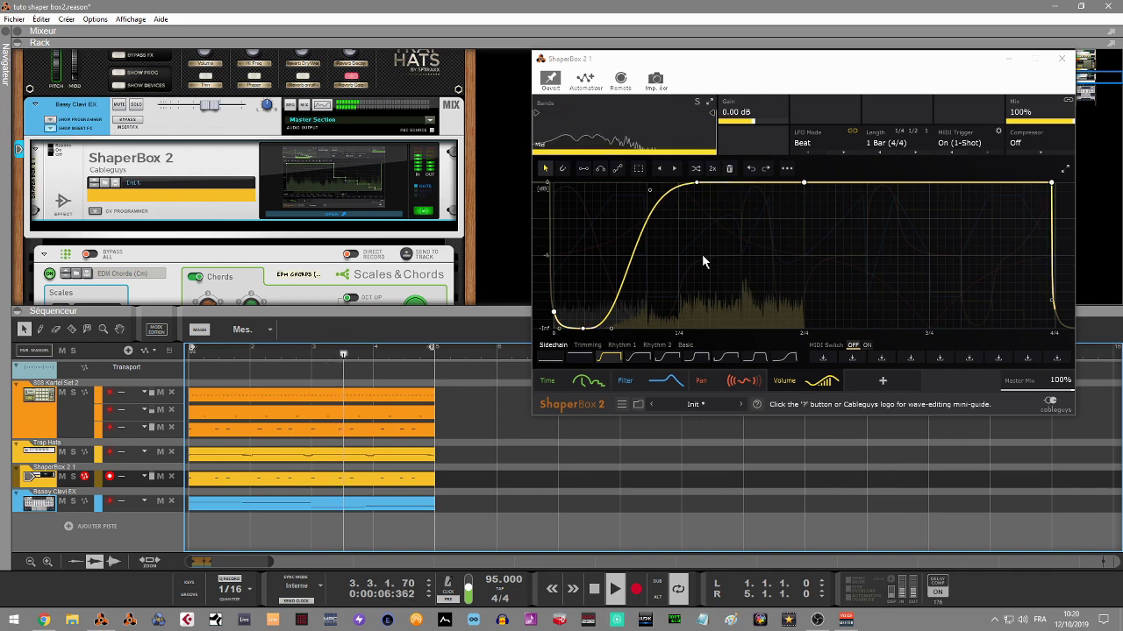
Reshape the start of the volume wave so it rises from -Inf at 0 to 0 dB at about 0.77/4
drag(697, 184, 650, 183)
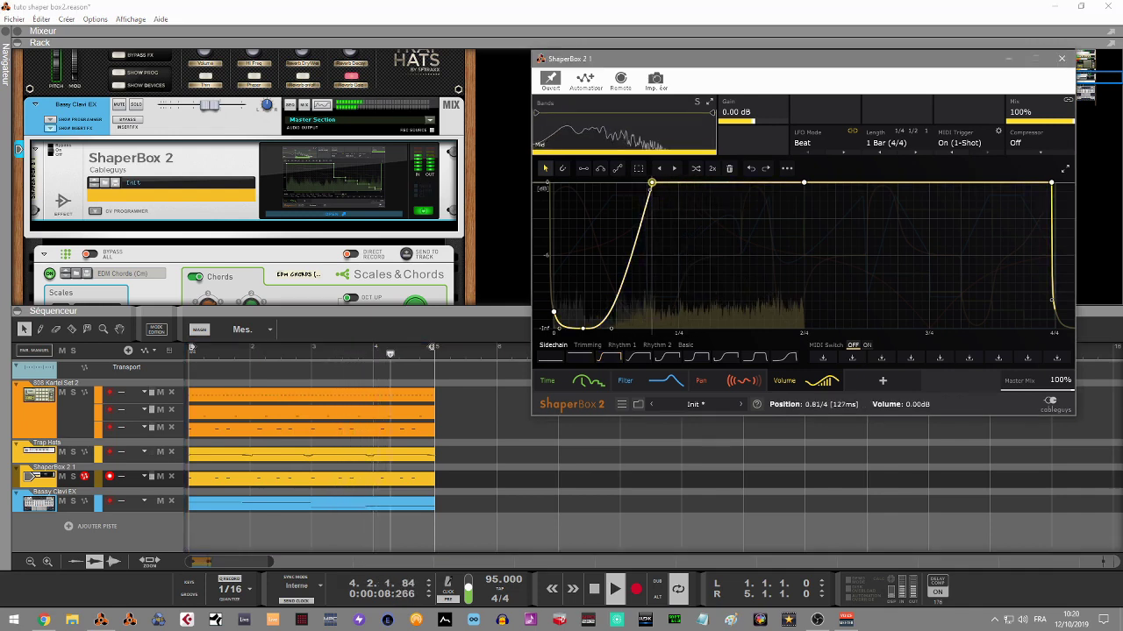
double_click(583, 329)
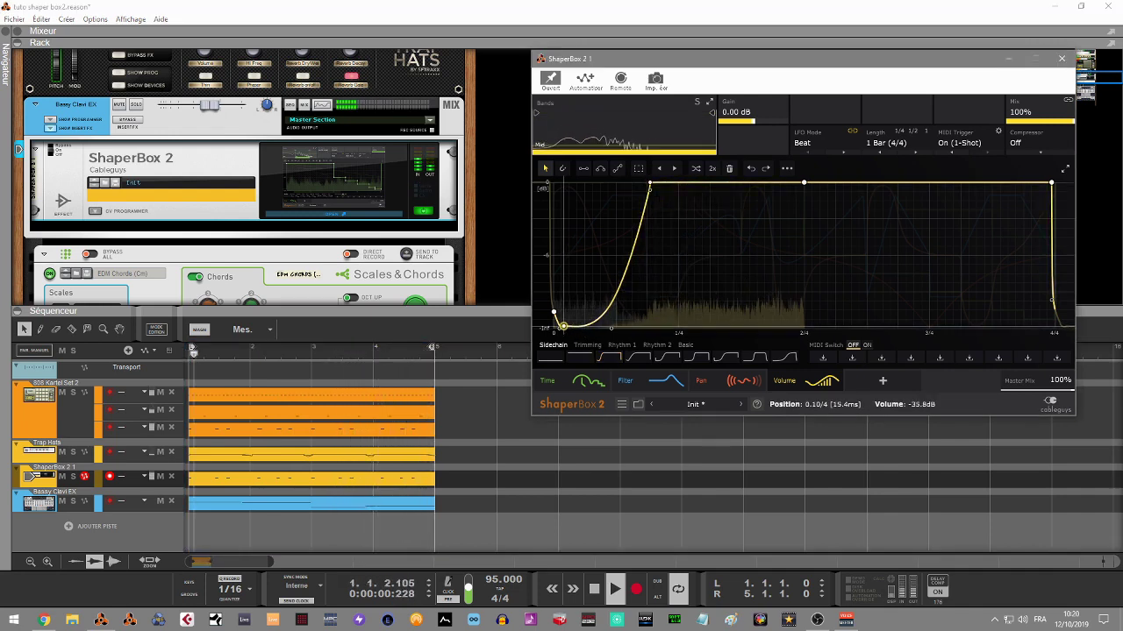
drag(652, 193, 583, 331)
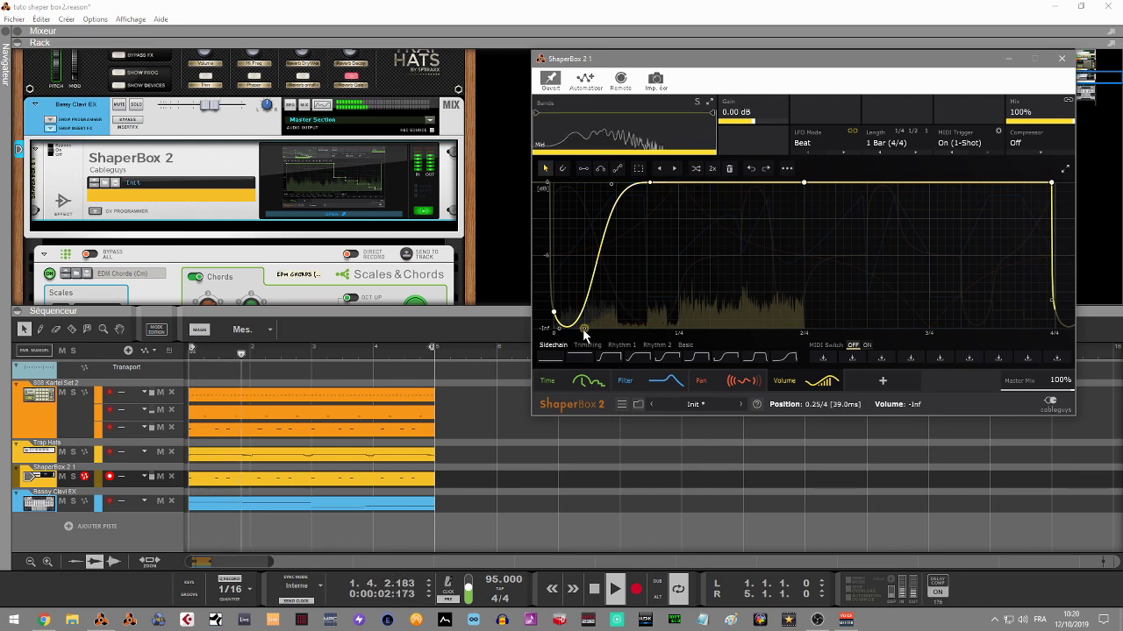
drag(583, 329, 553, 328)
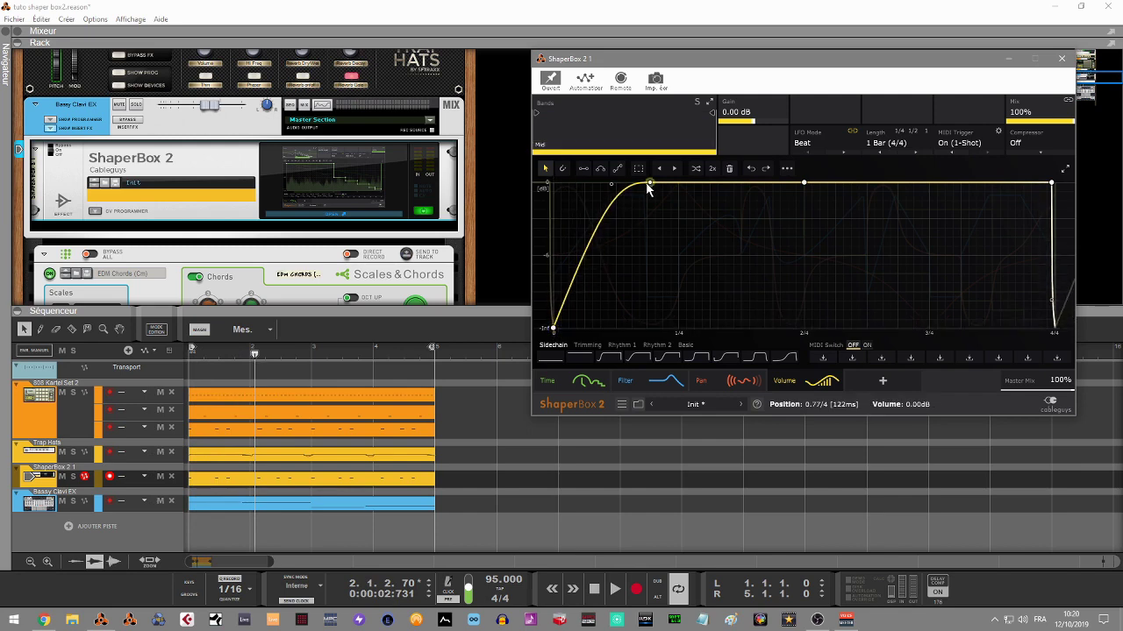
Move the 0.77/4 node to 1.64/4 at -5.79 dB, set its curve handle to 0.79/4 at -10.5 dB and play the loop
drag(649, 185, 759, 257)
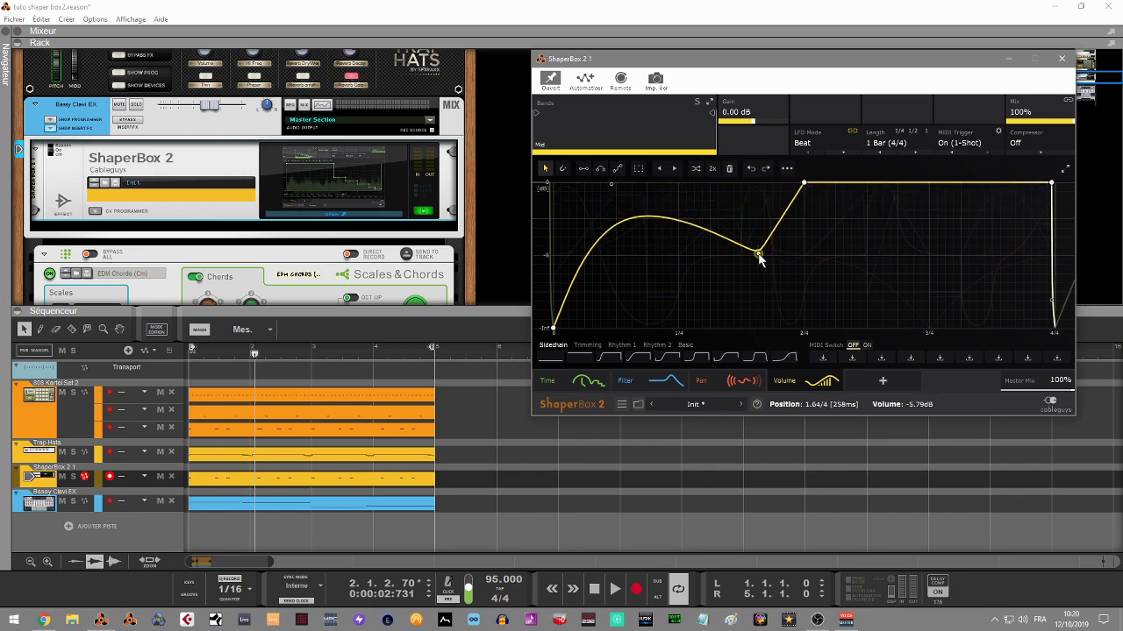
drag(612, 186, 652, 285)
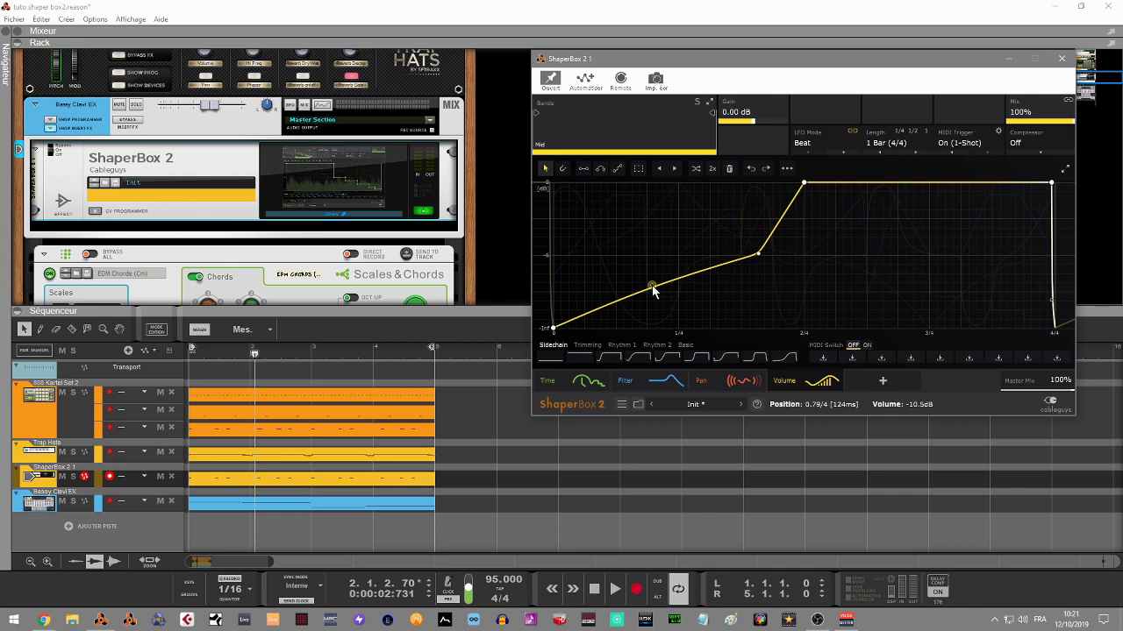
click(690, 476)
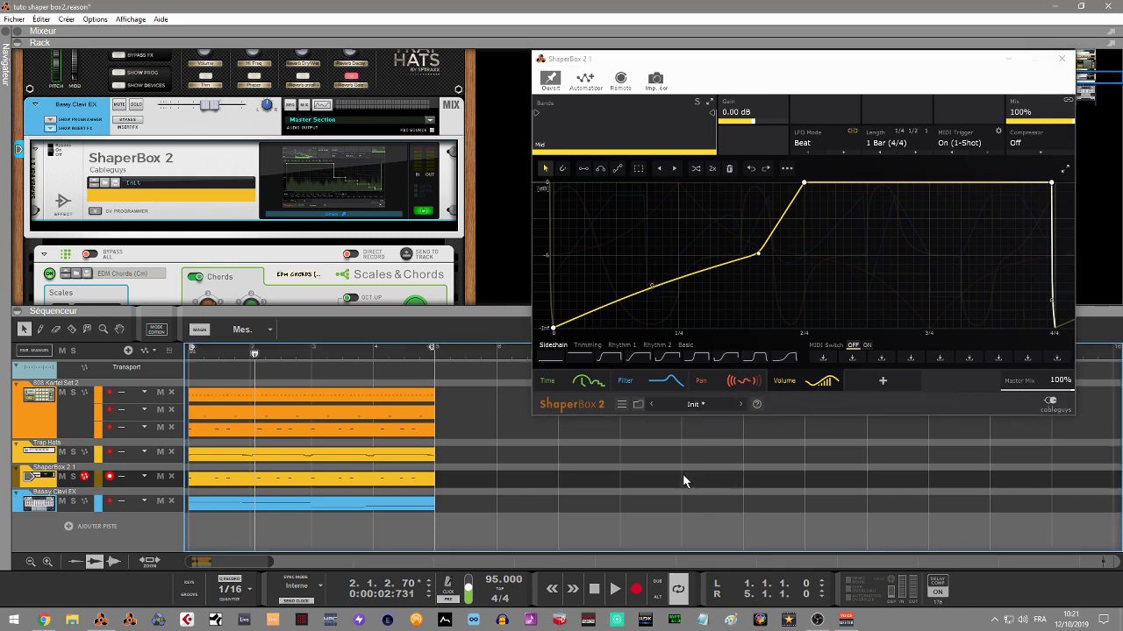
key(space)
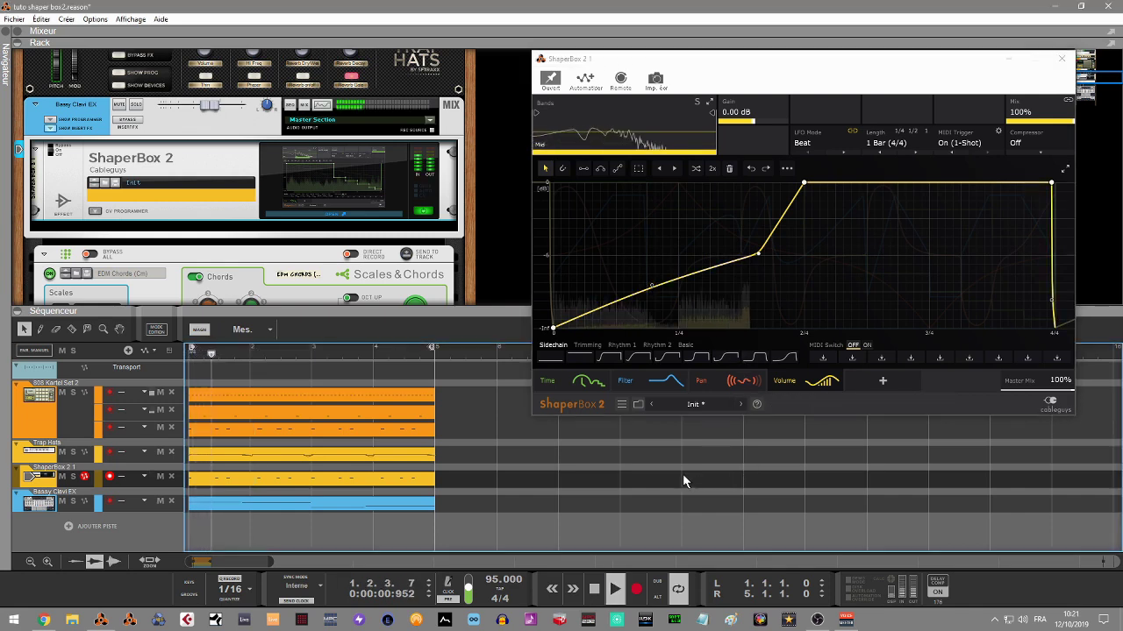
Raise the -5.79 dB node to 0 dB just before 1/4 and set its curve handle to 0.05/4 at -2.02 dB
drag(758, 254, 651, 183)
drag(651, 285, 558, 213)
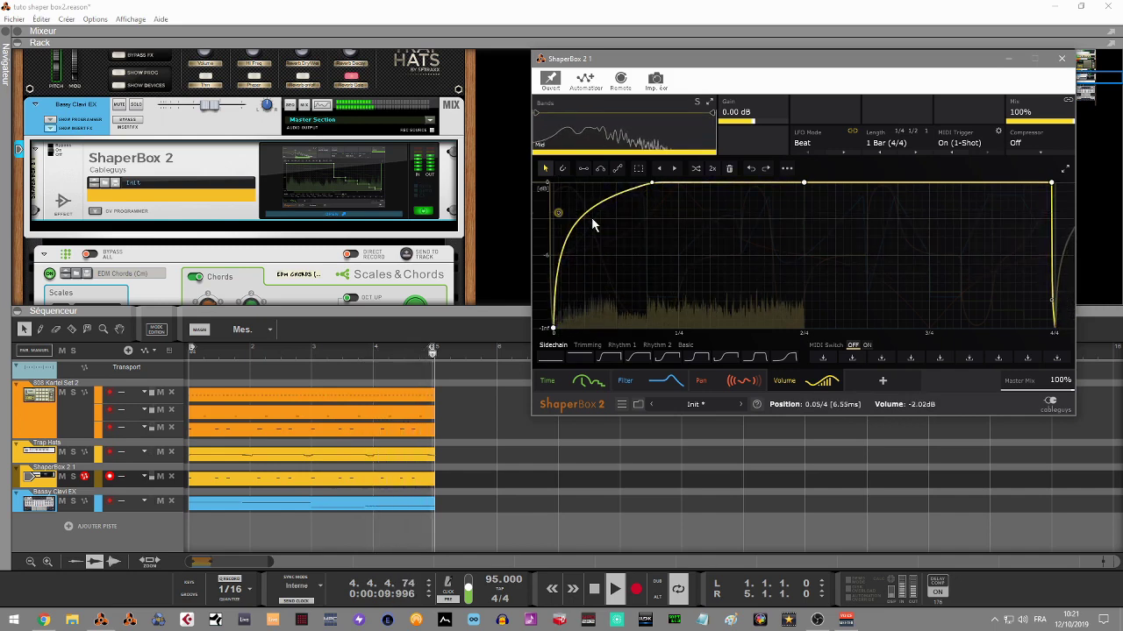
Try the Sidechain 2, Trimming 1 and Trimming 7 waves on the Volume shaper during playback
click(639, 356)
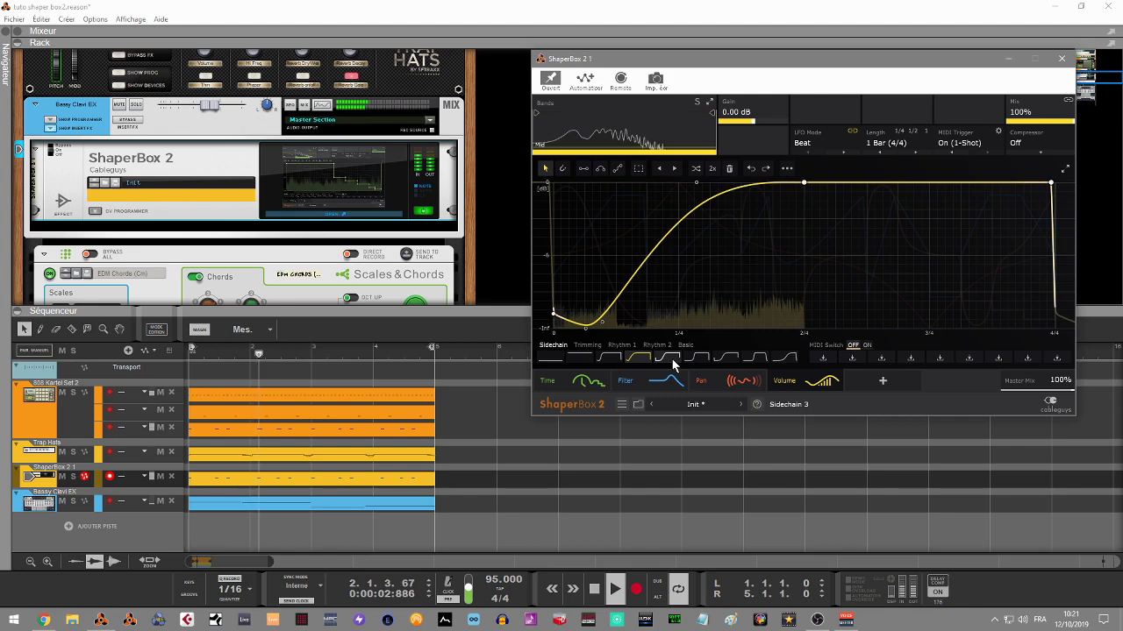
click(587, 344)
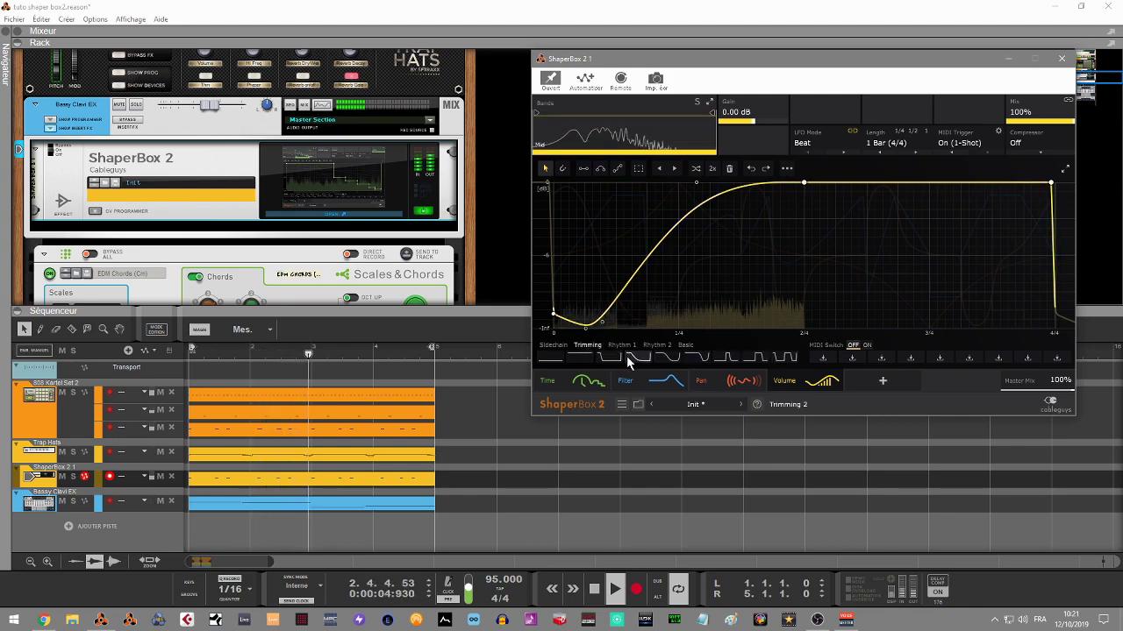
click(617, 360)
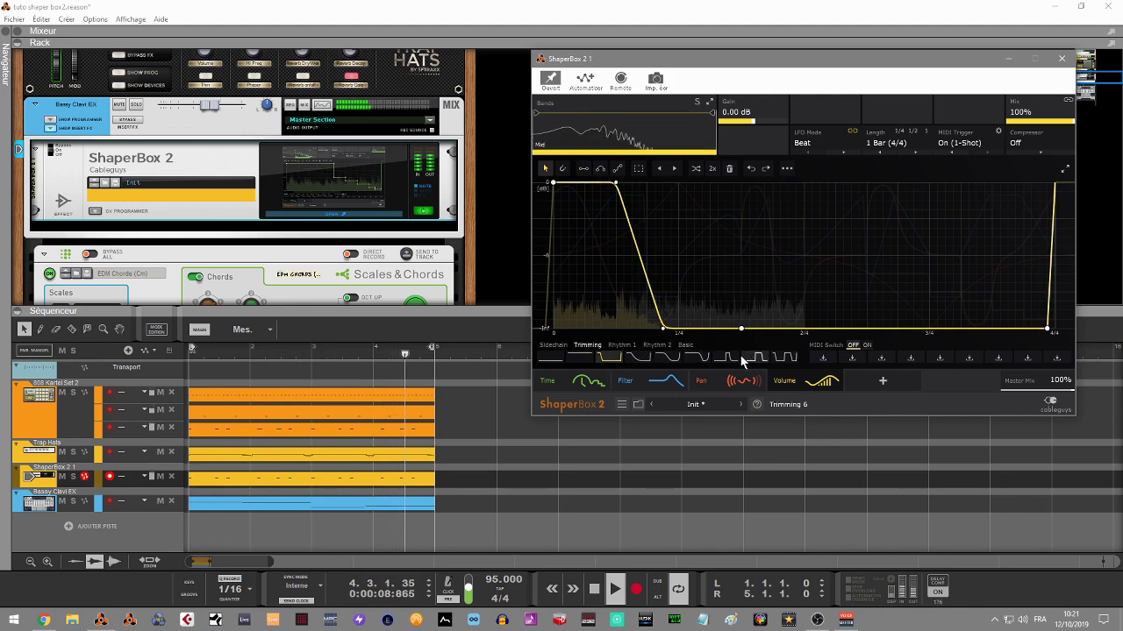
click(785, 359)
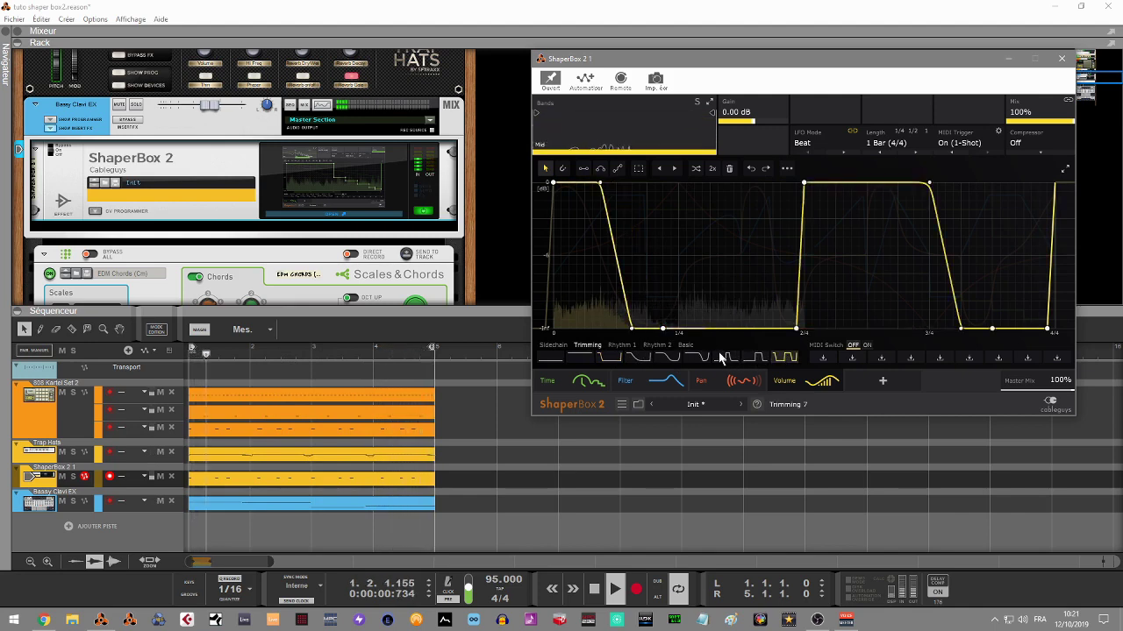
Try the Rhythm 1, Rhythm 2, Rhythm 4 and Rhythm 7 waves on the Volume shaper during playback
click(621, 345)
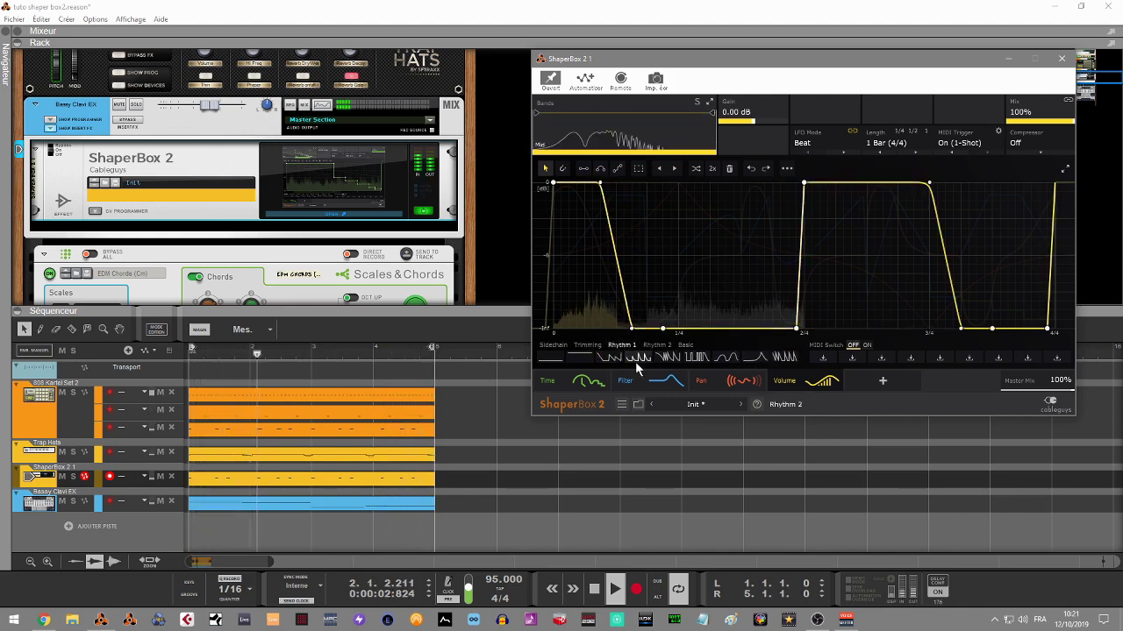
click(611, 357)
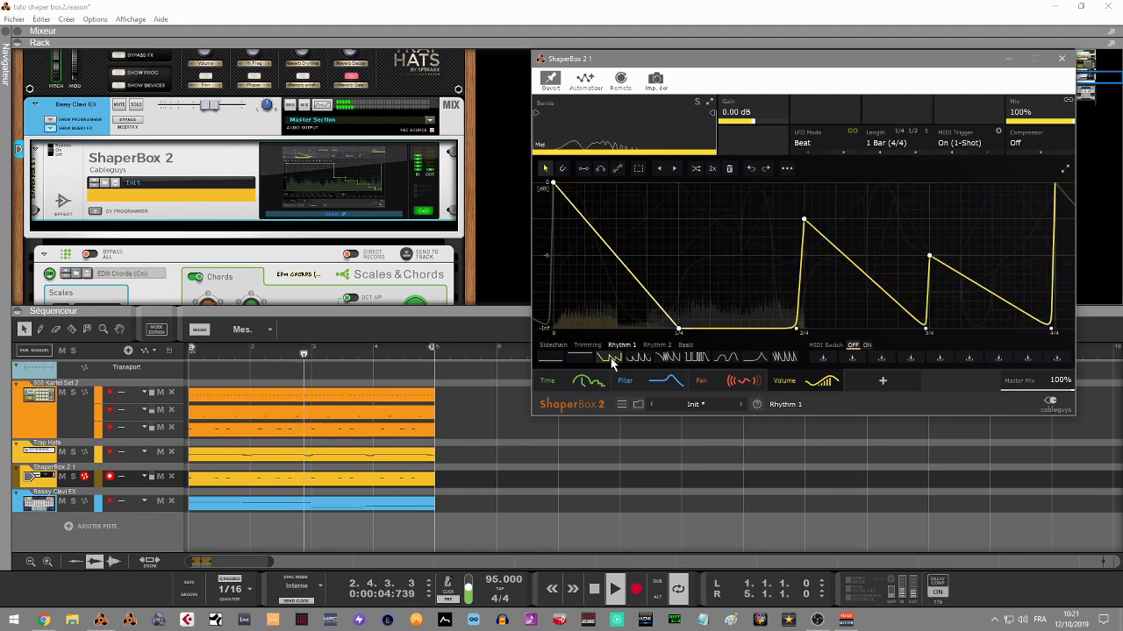
click(639, 359)
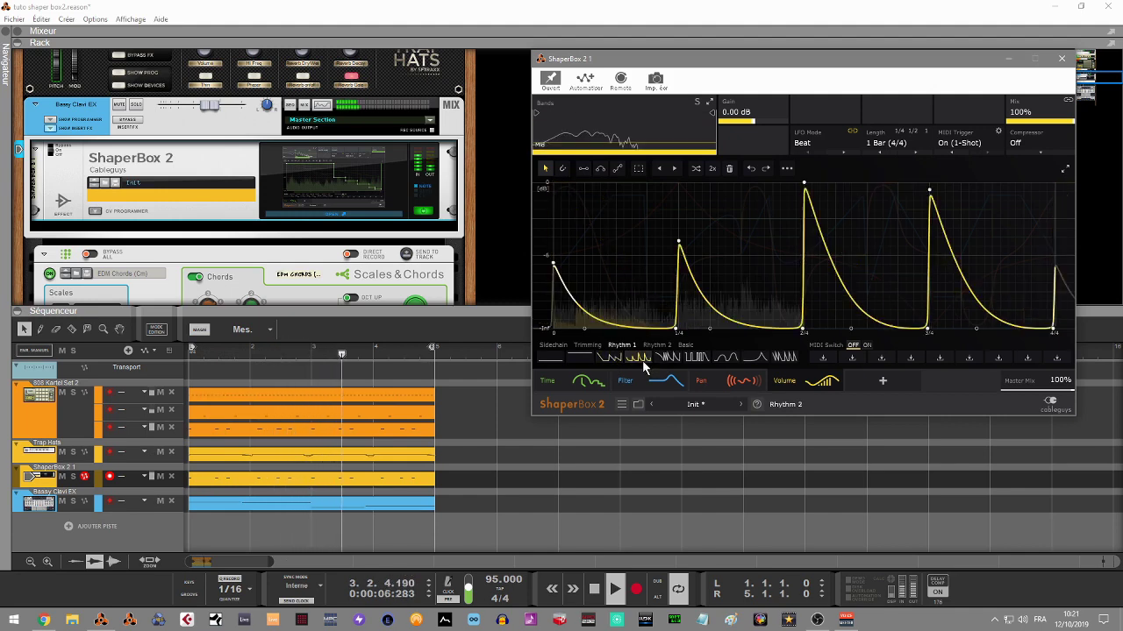
click(690, 364)
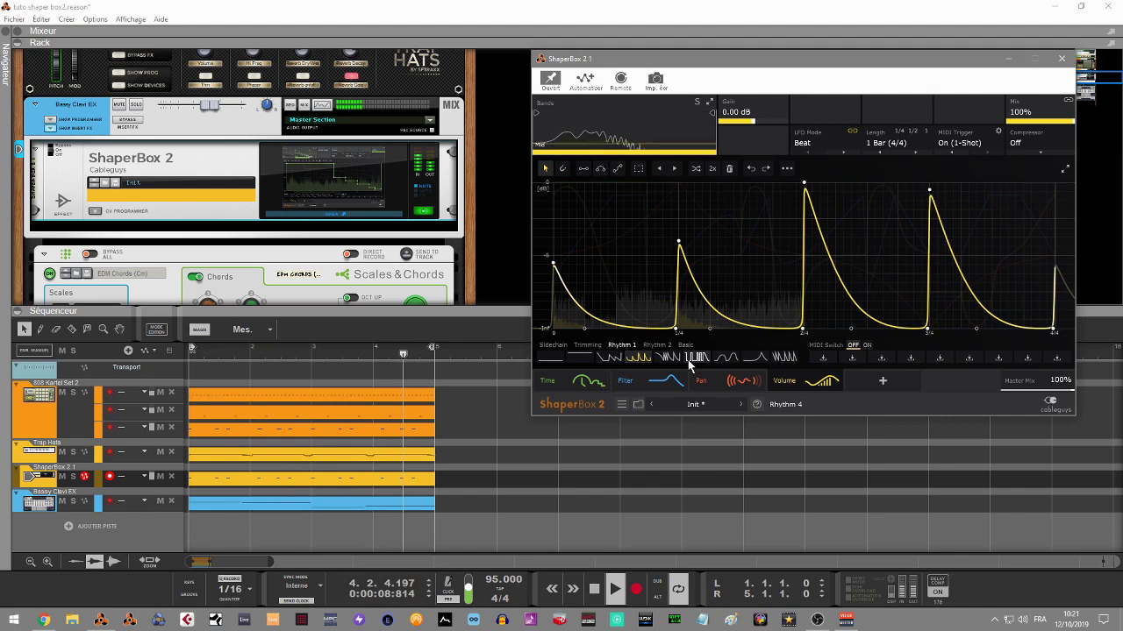
click(696, 362)
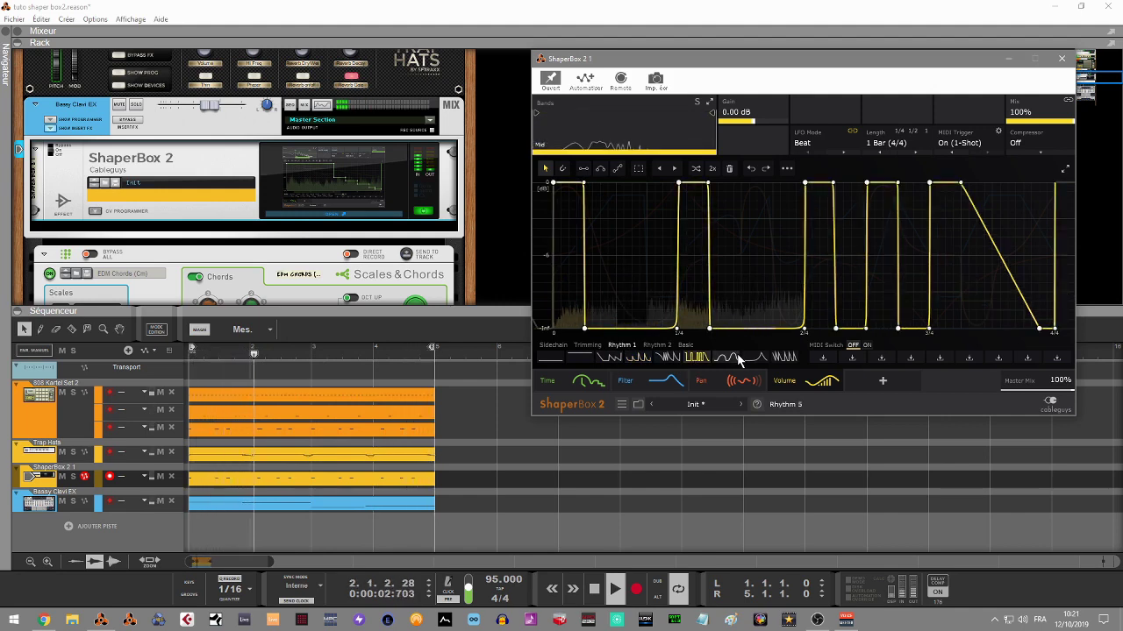
click(782, 360)
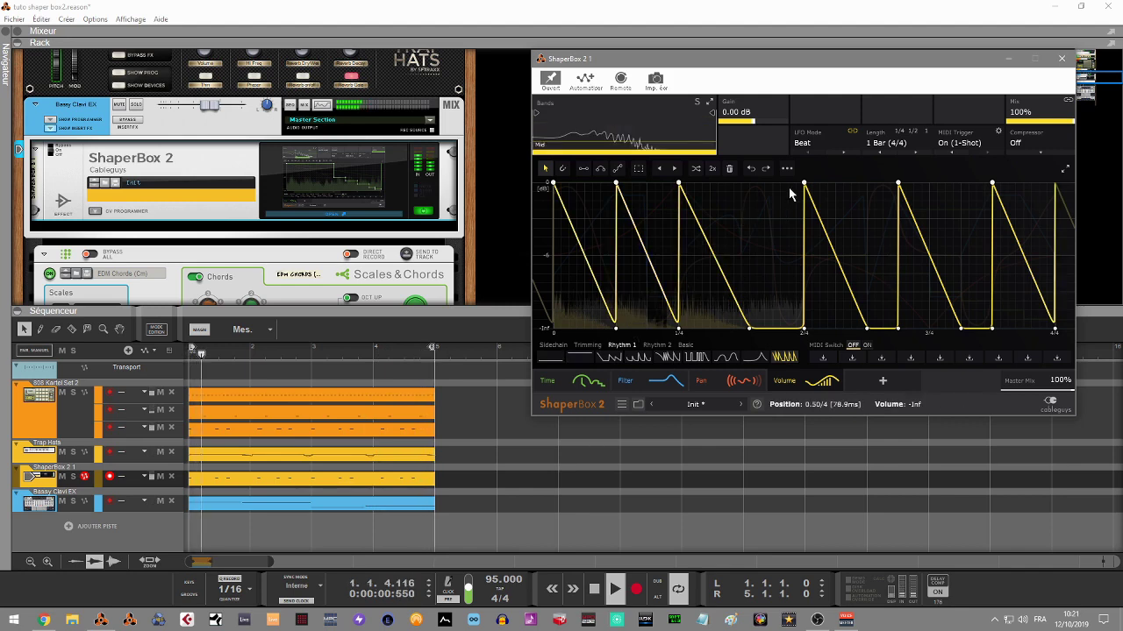
Turn the Volume shaper's MIDI Trigger off and set its LFO length to 1/2
click(997, 144)
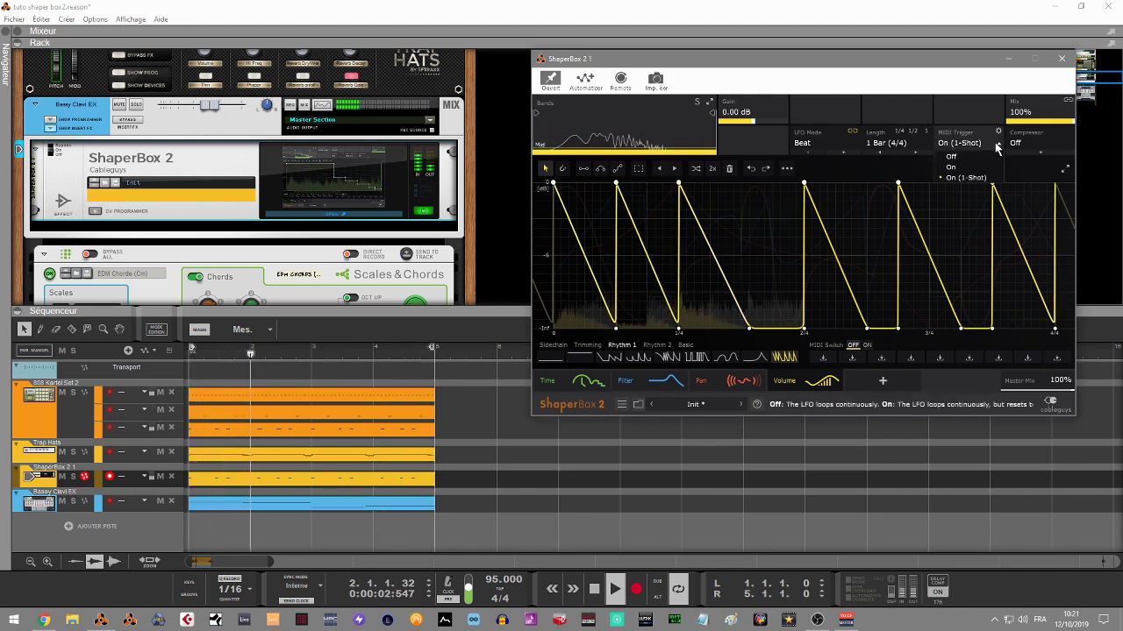
click(951, 157)
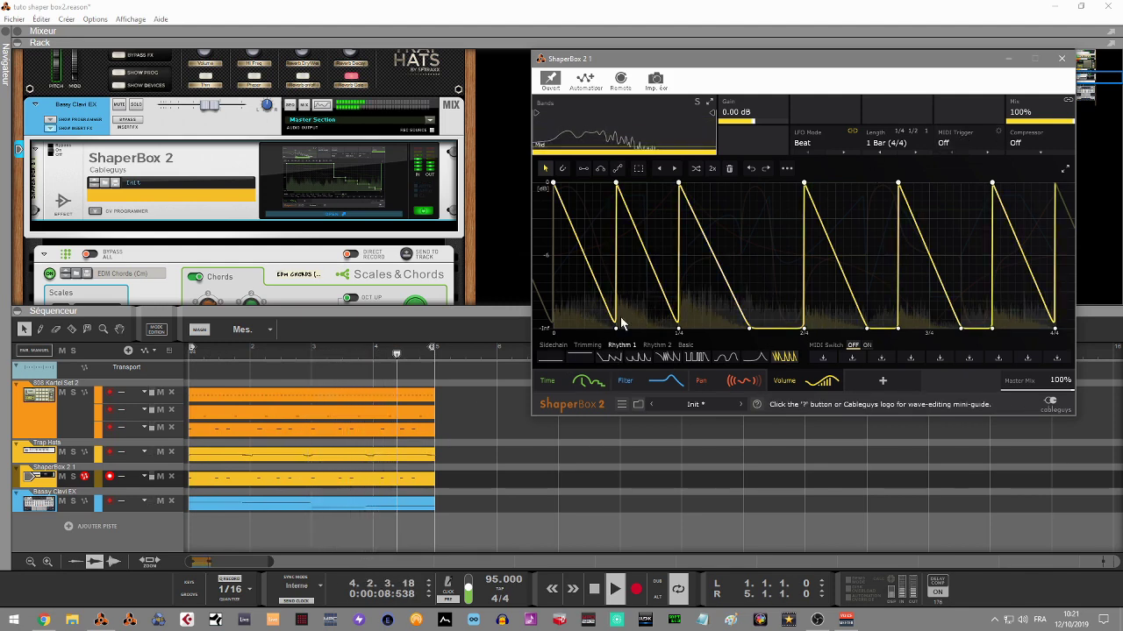
click(900, 145)
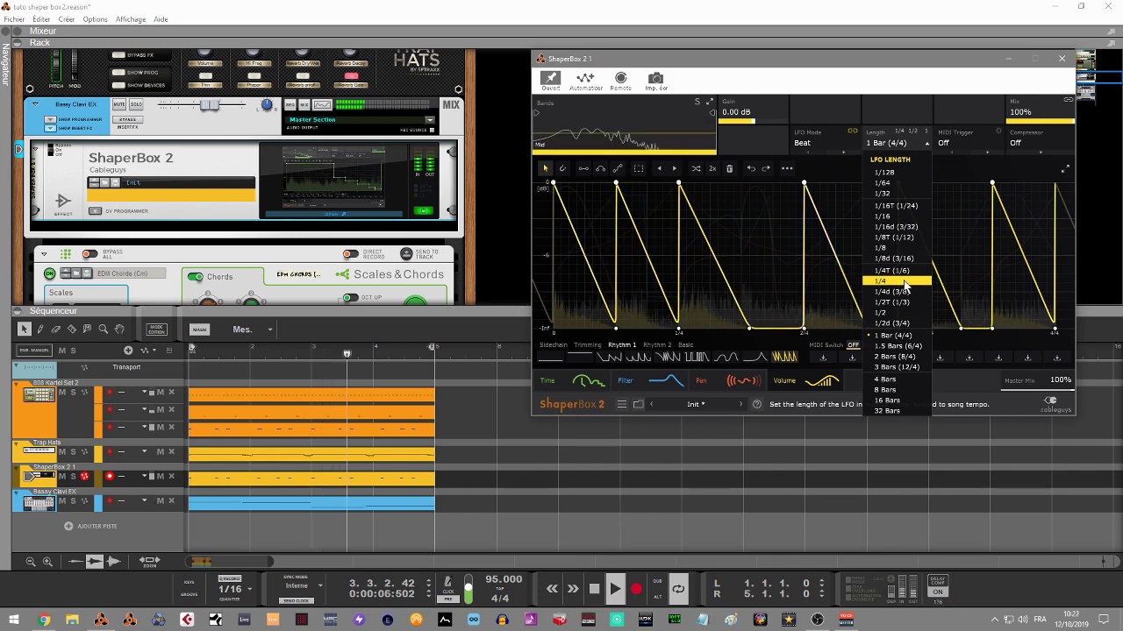
click(903, 312)
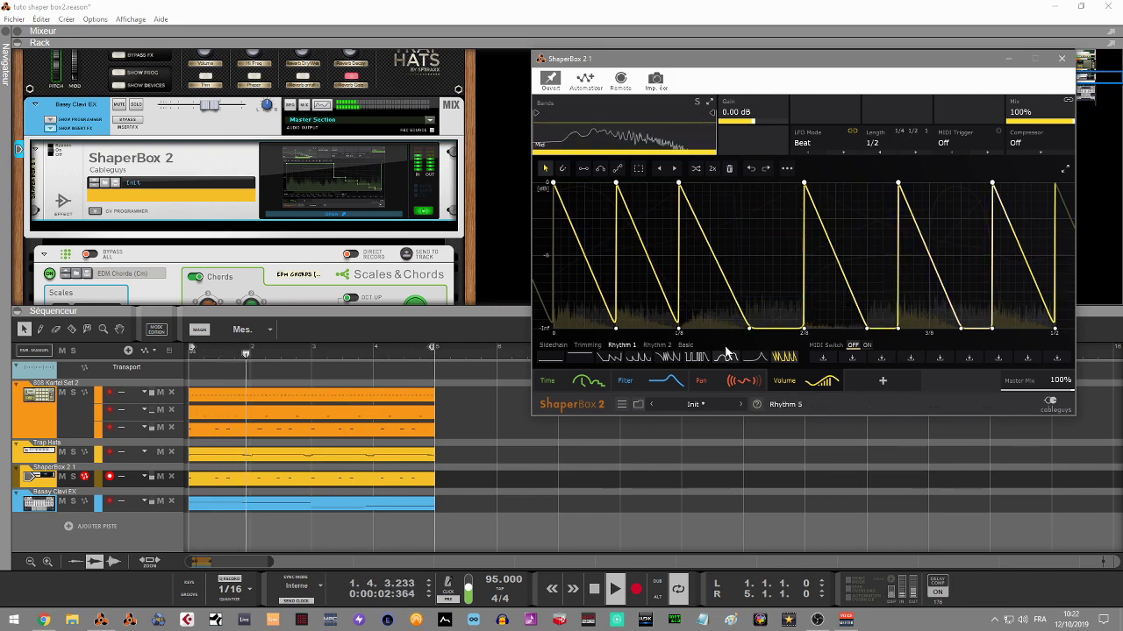
Try the Rhythm 9 wave on the Volume shaper, then apply Rhythm 10 instead
click(656, 345)
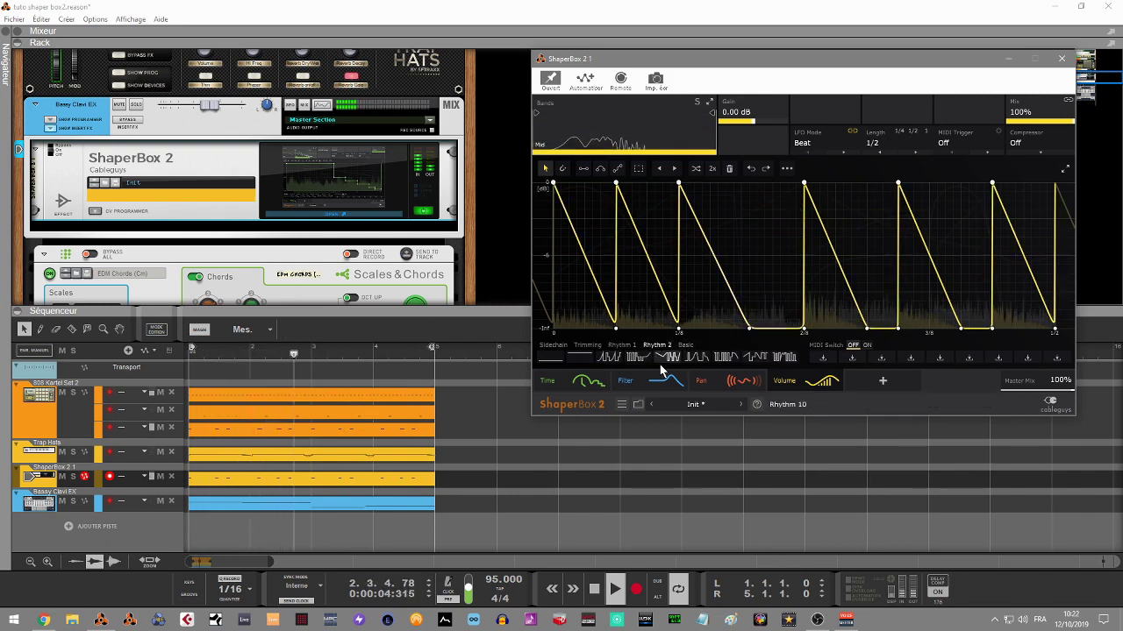
click(625, 360)
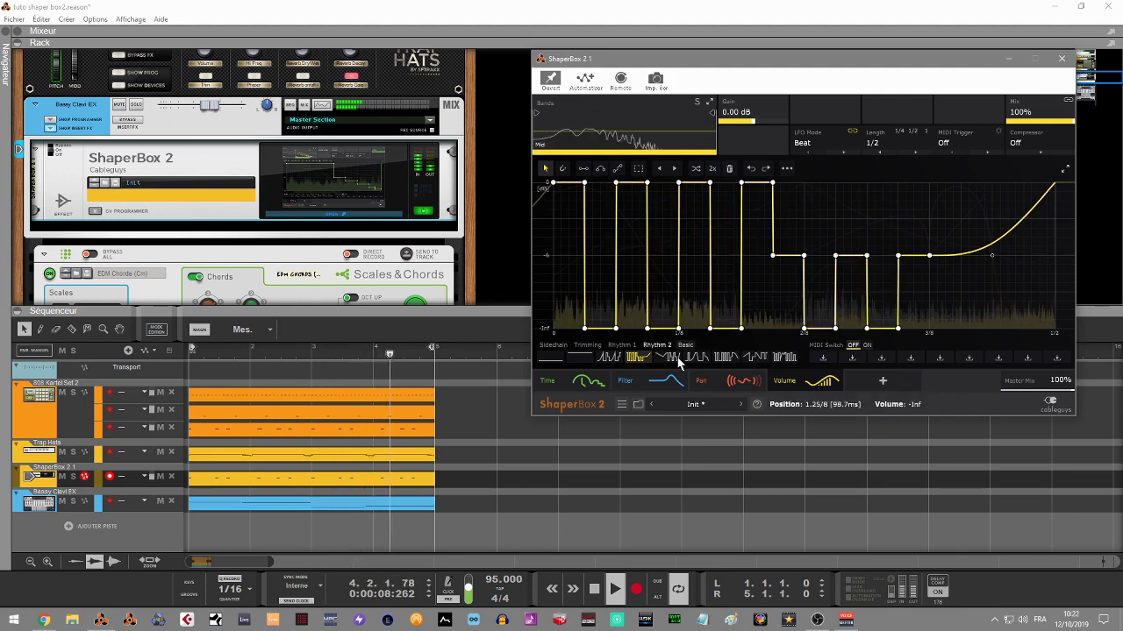
click(667, 358)
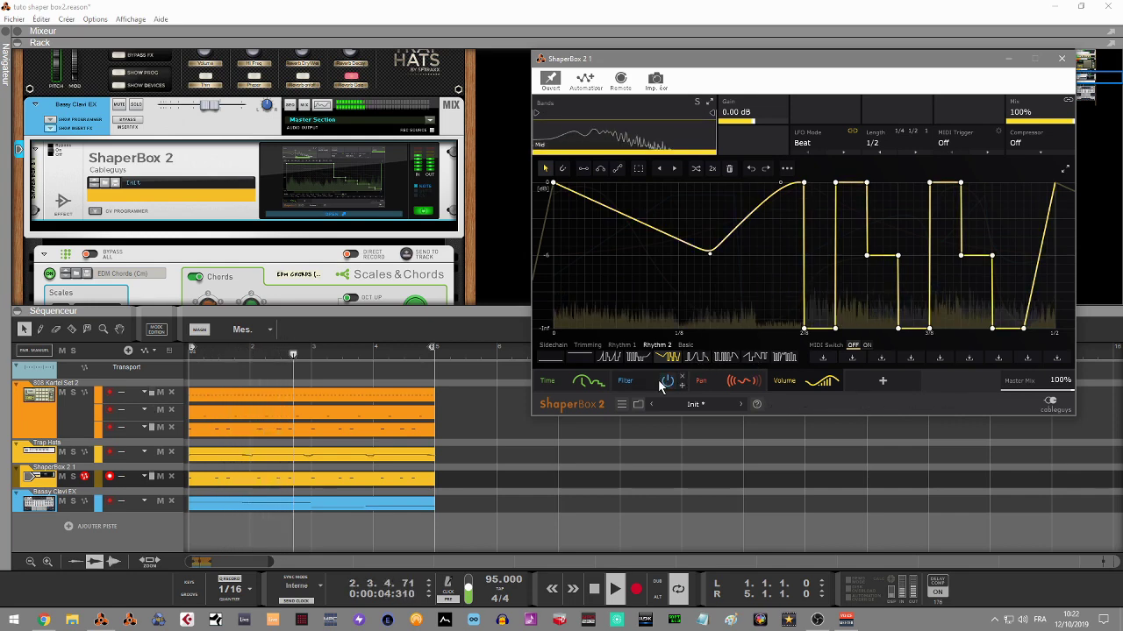
Apply the sixth Rhythm 1 wave to the Filter shaper, try LFO lengths of 1/32, 1/8 and 1/4, and set 1/2
click(627, 380)
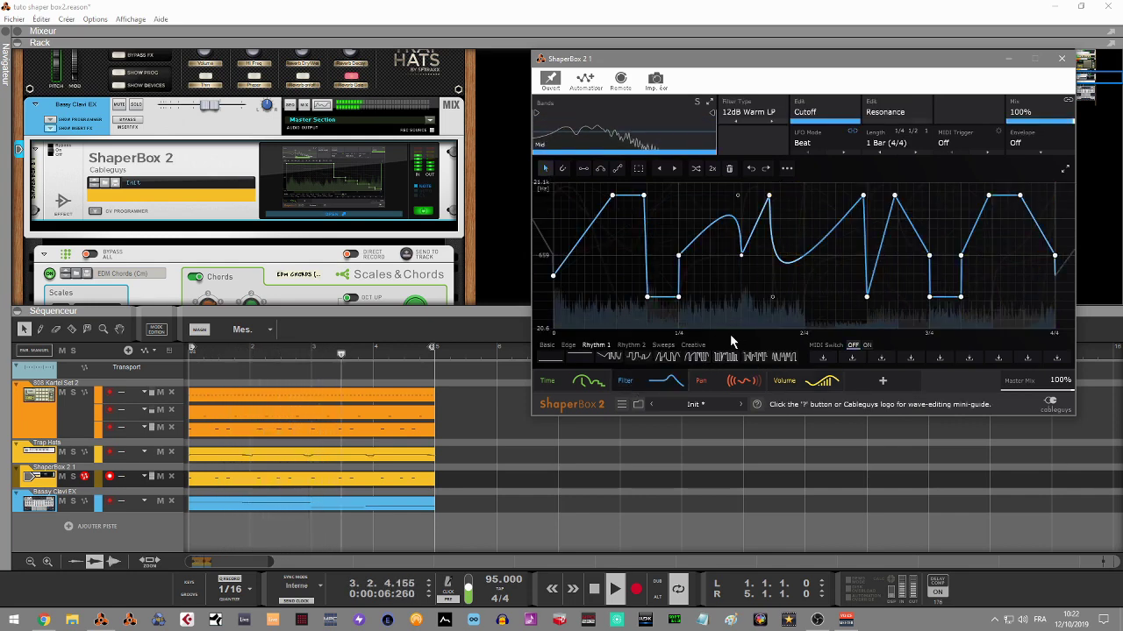
click(752, 360)
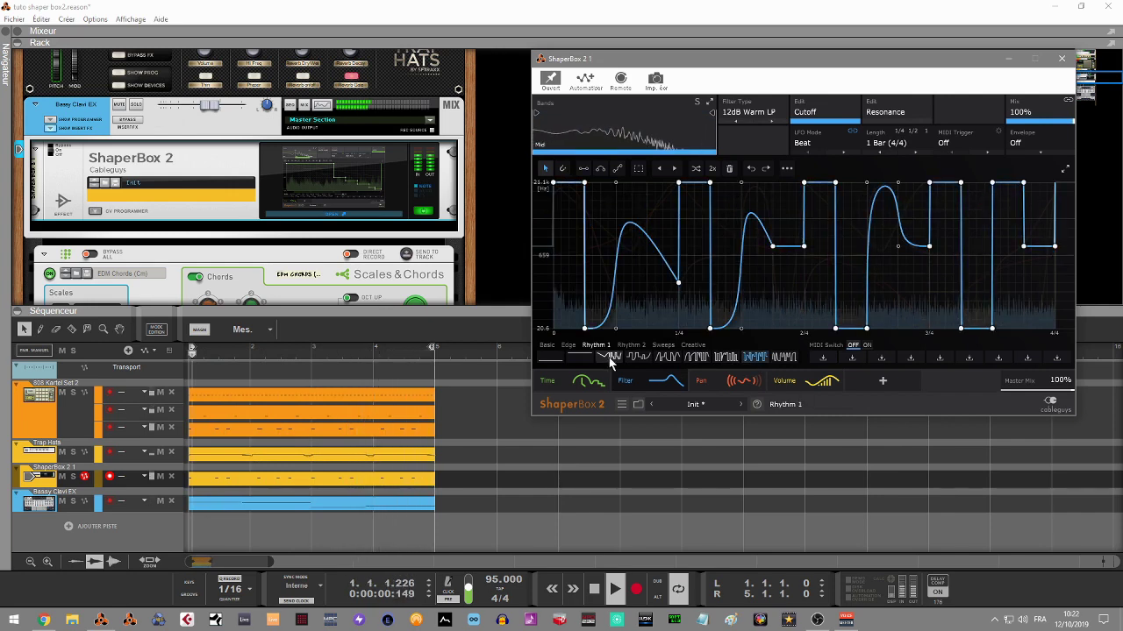
click(897, 144)
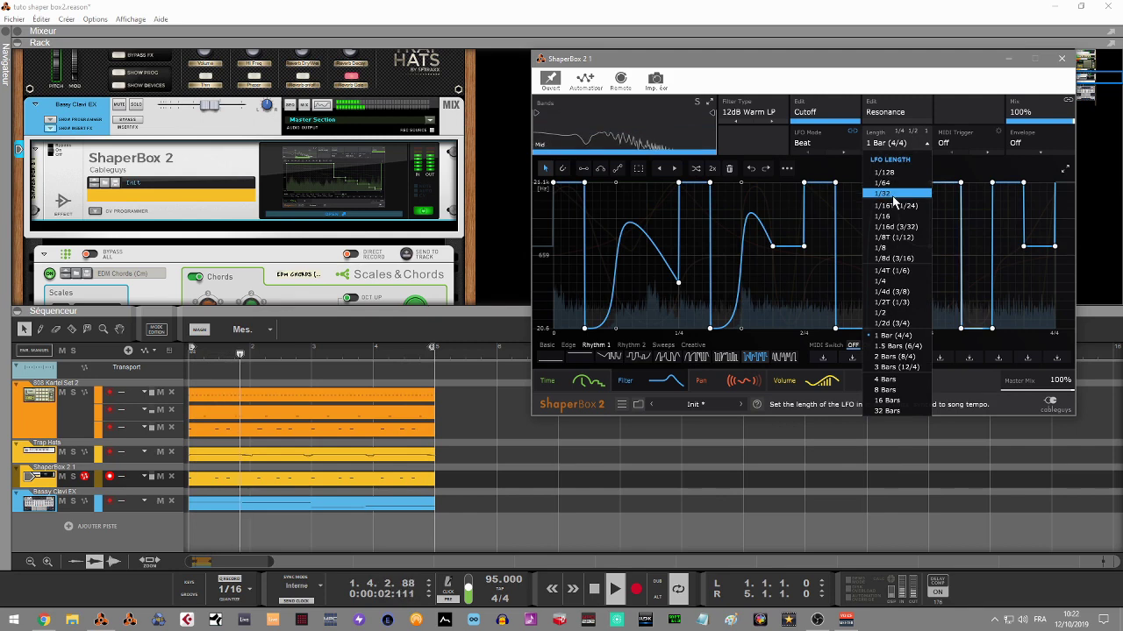
click(882, 193)
click(891, 142)
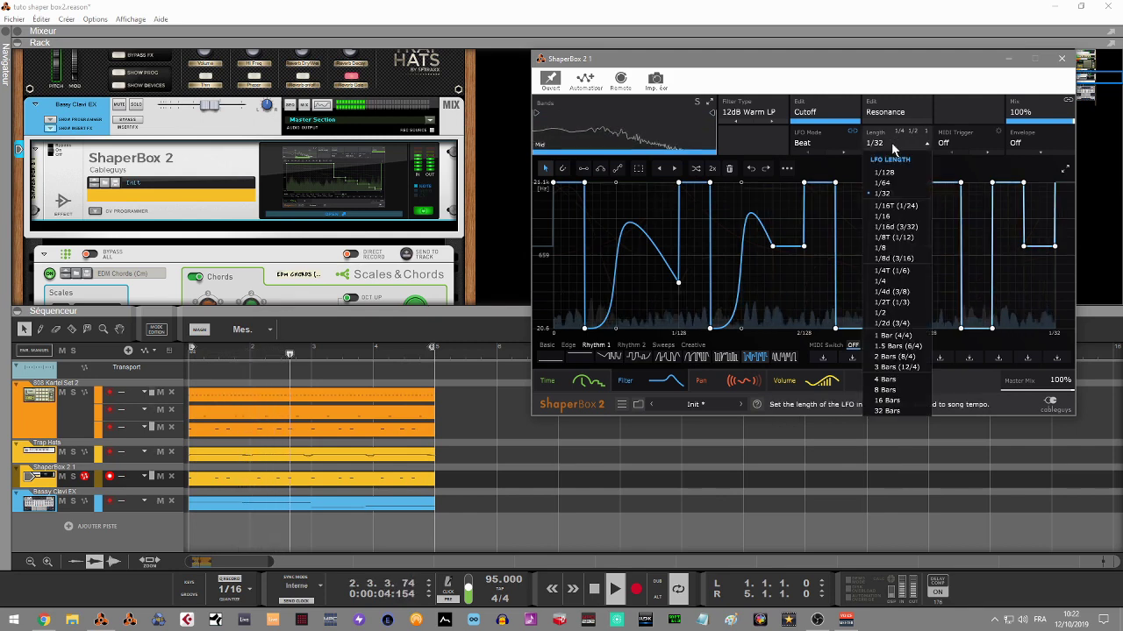
click(894, 248)
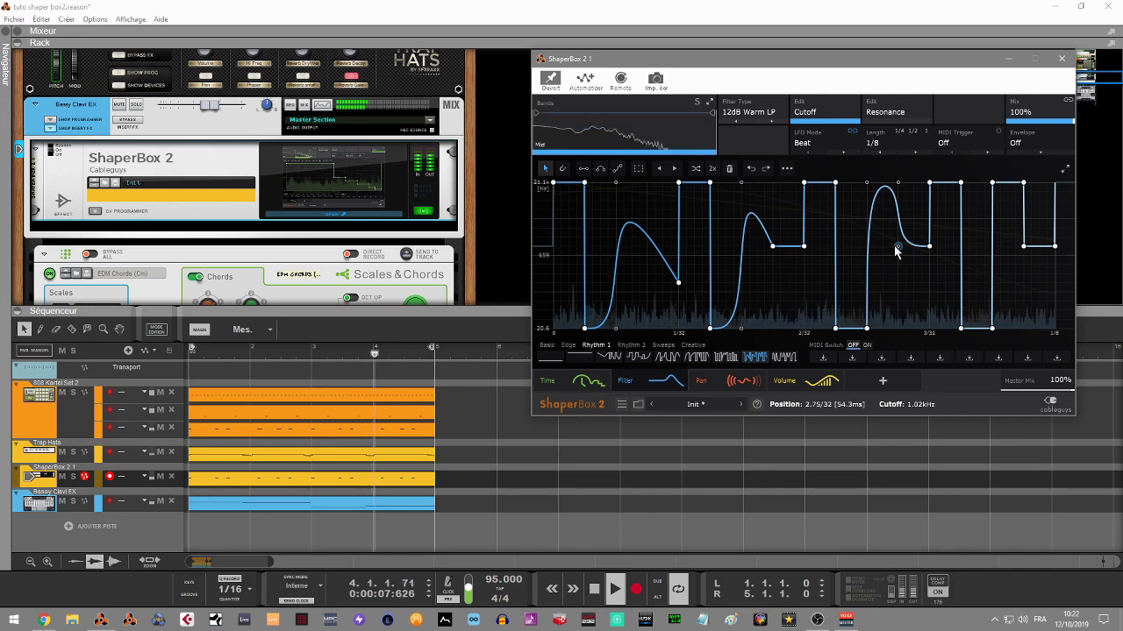
click(877, 143)
click(887, 280)
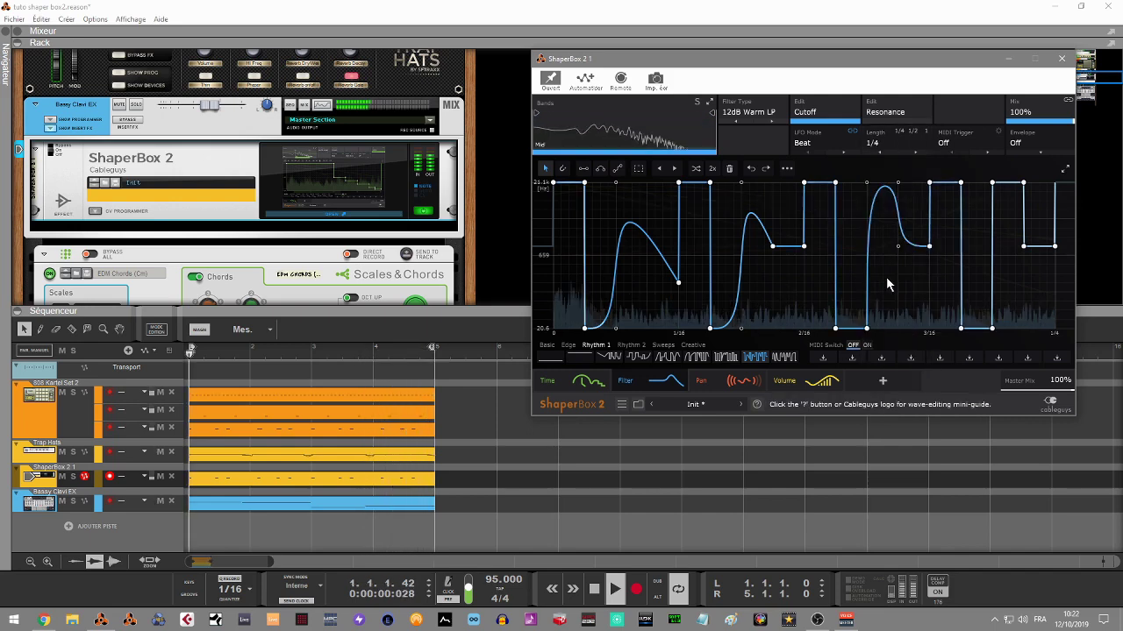
click(892, 147)
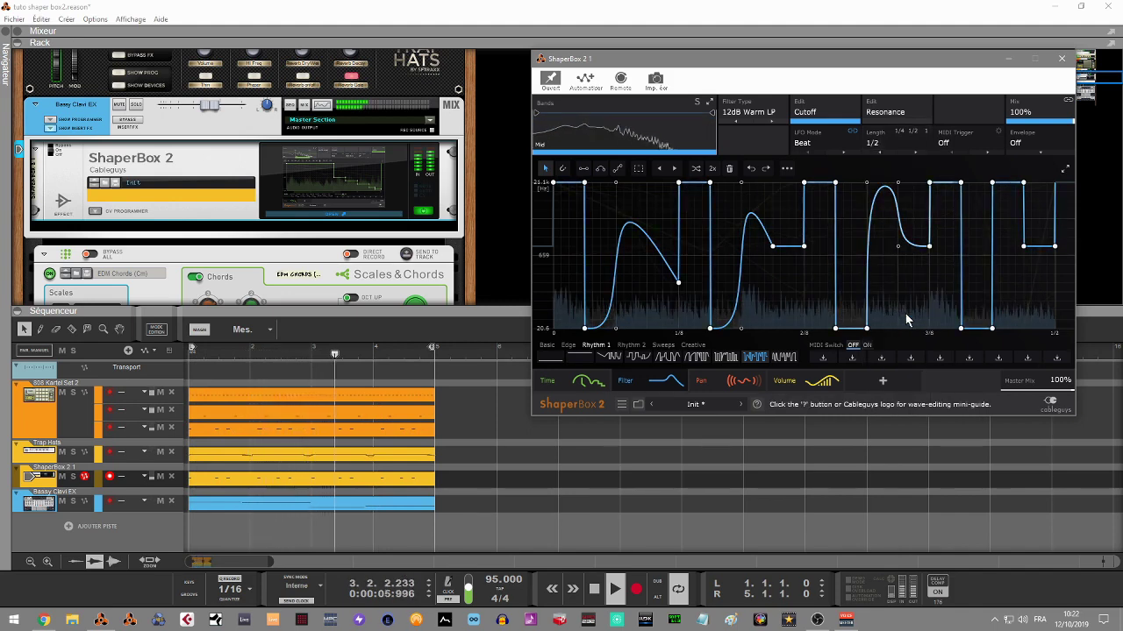
Add a Width shaper and apply the Rhythm 2 wave to it
click(883, 381)
mouse_move(613, 268)
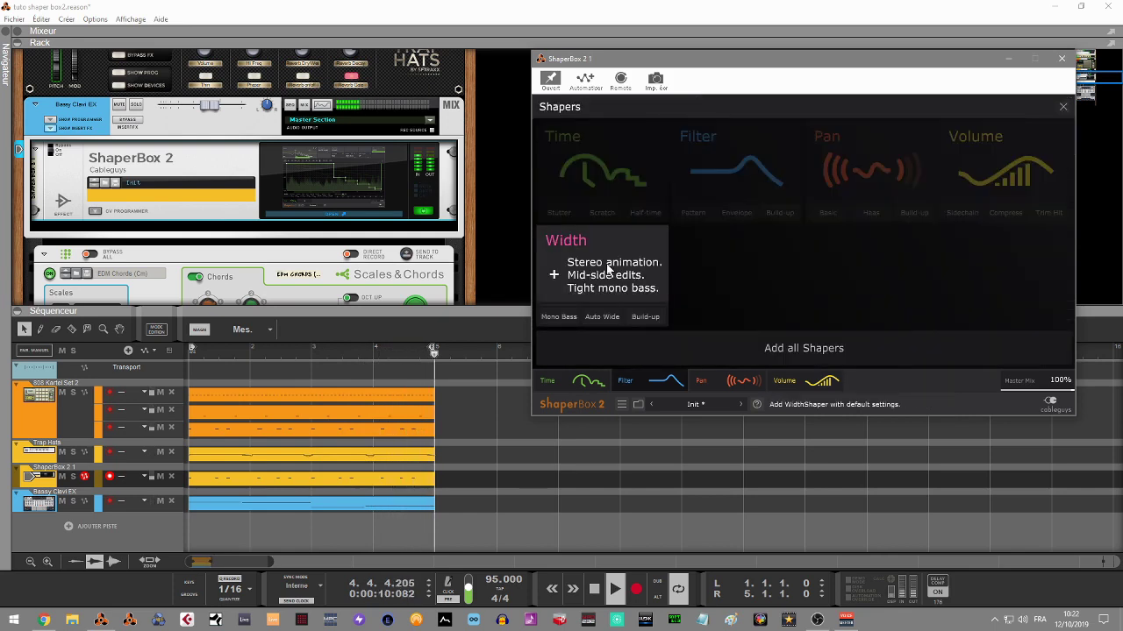
click(607, 266)
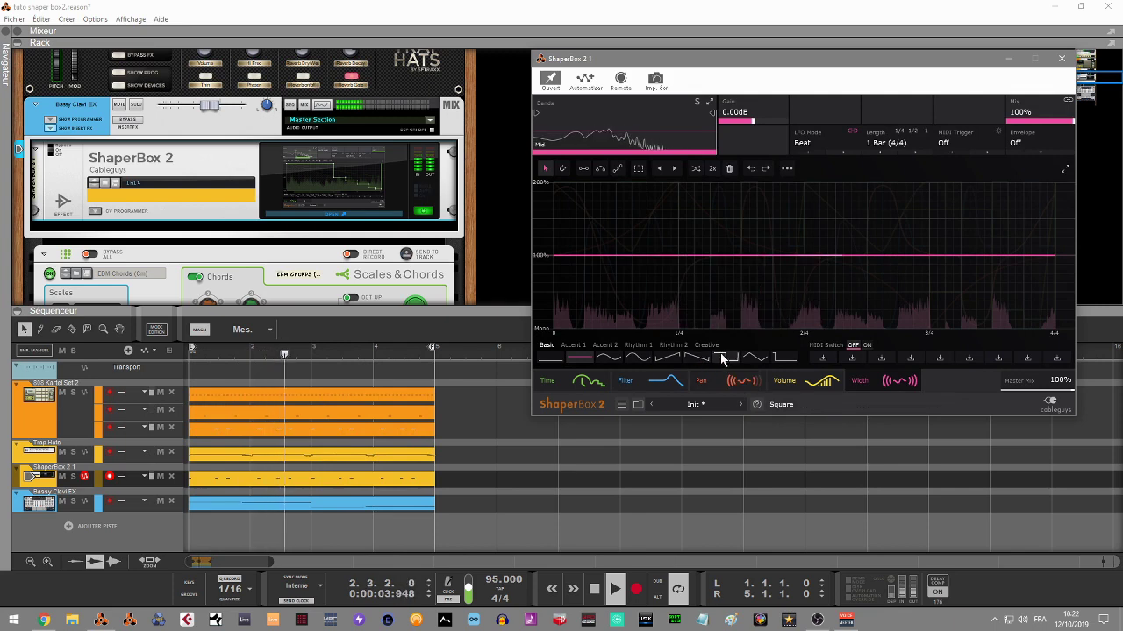
click(605, 346)
click(637, 346)
click(635, 360)
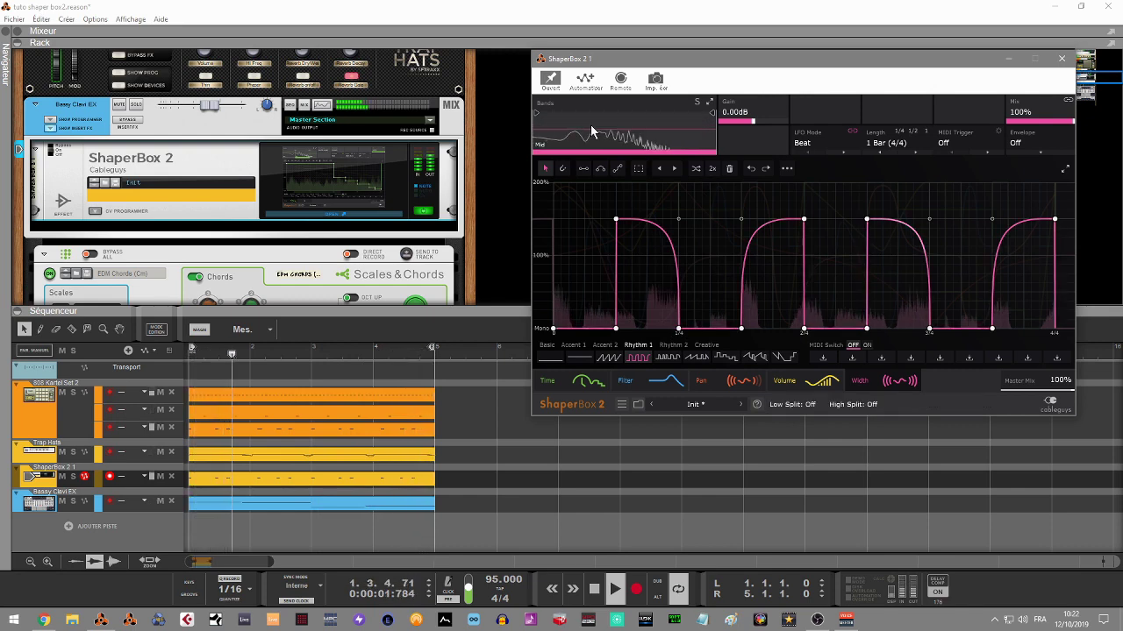
Split the Width shaper into three bands at 277 Hz and 3.73 kHz and resume playback
drag(537, 118, 600, 114)
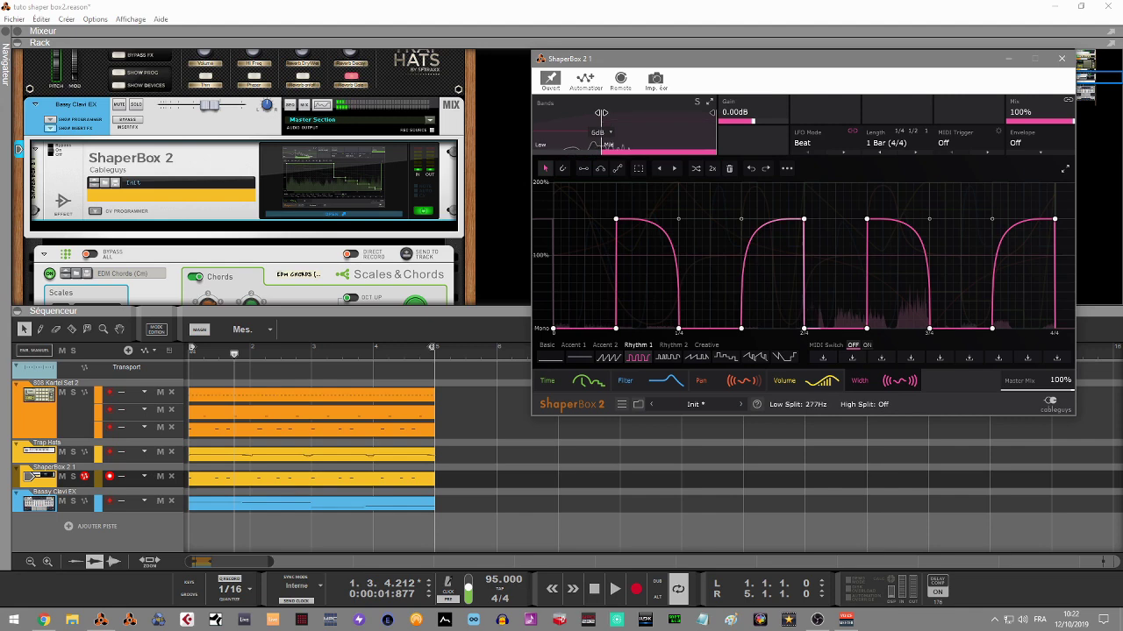
drag(713, 117, 687, 114)
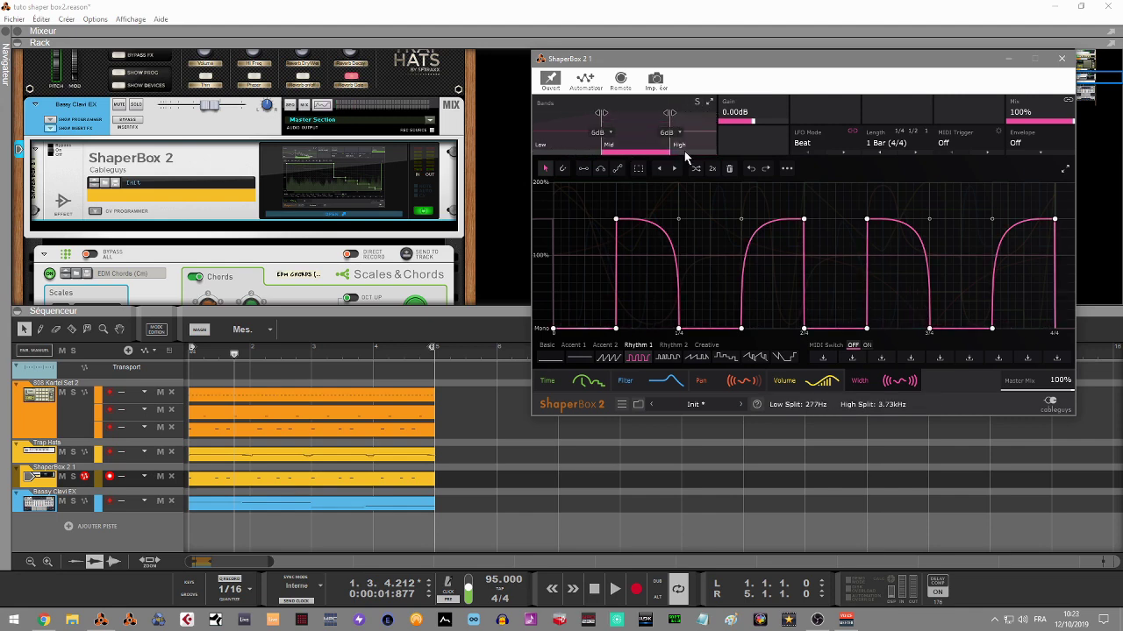
key(space)
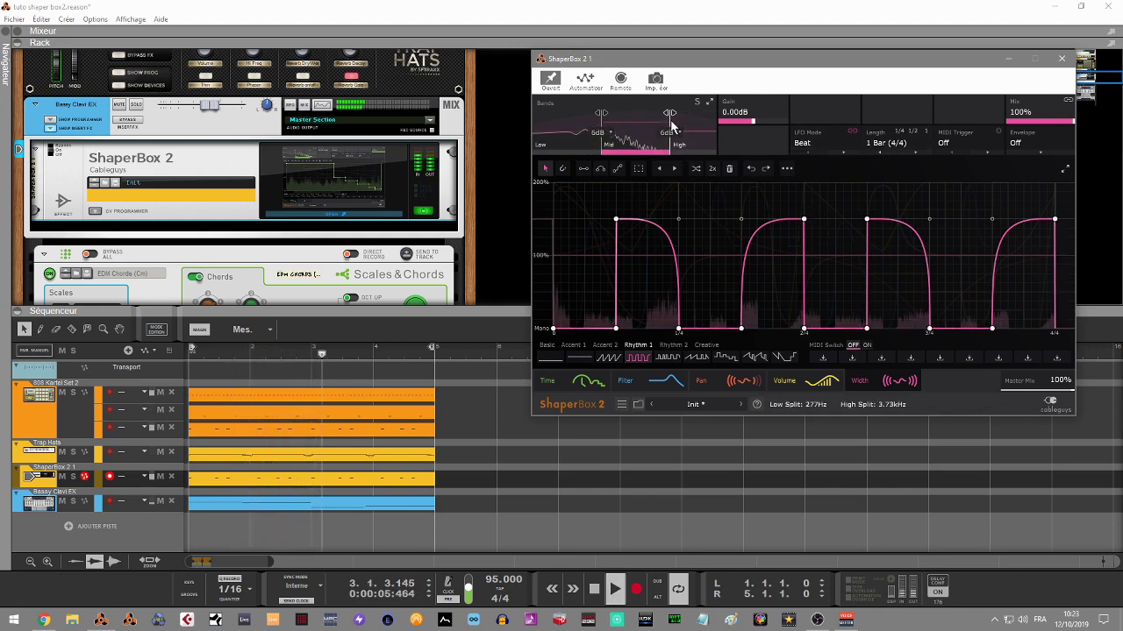
Try the Rhythm 2 and Rhythm 1 waves on the Width shaper's low band, apply Rhythm 10 instead, and view the high band
click(584, 151)
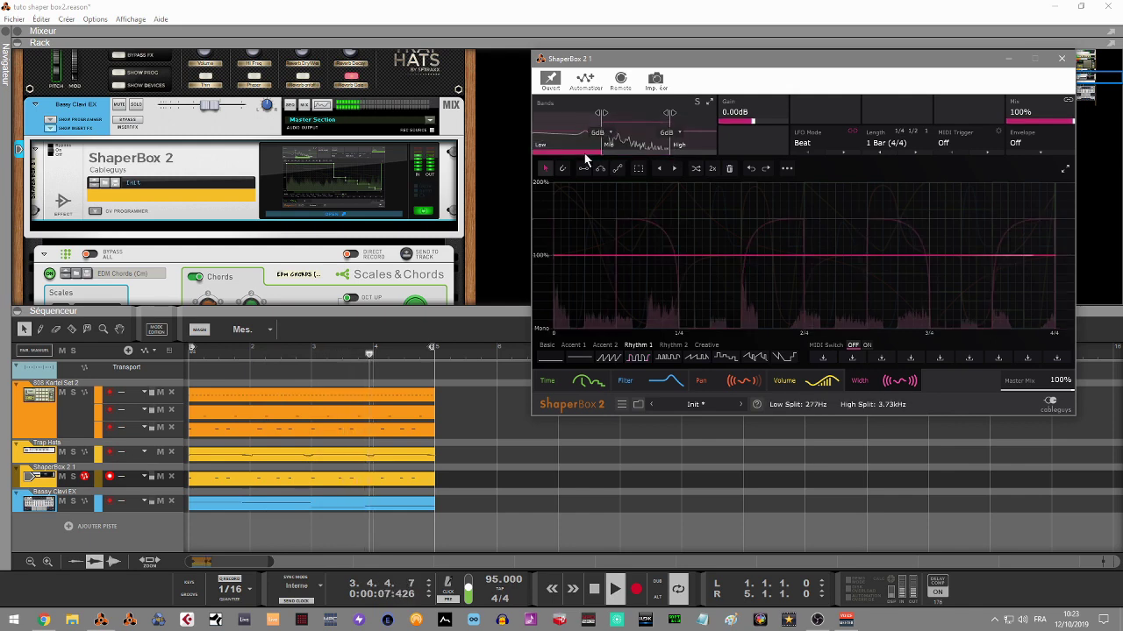
click(630, 145)
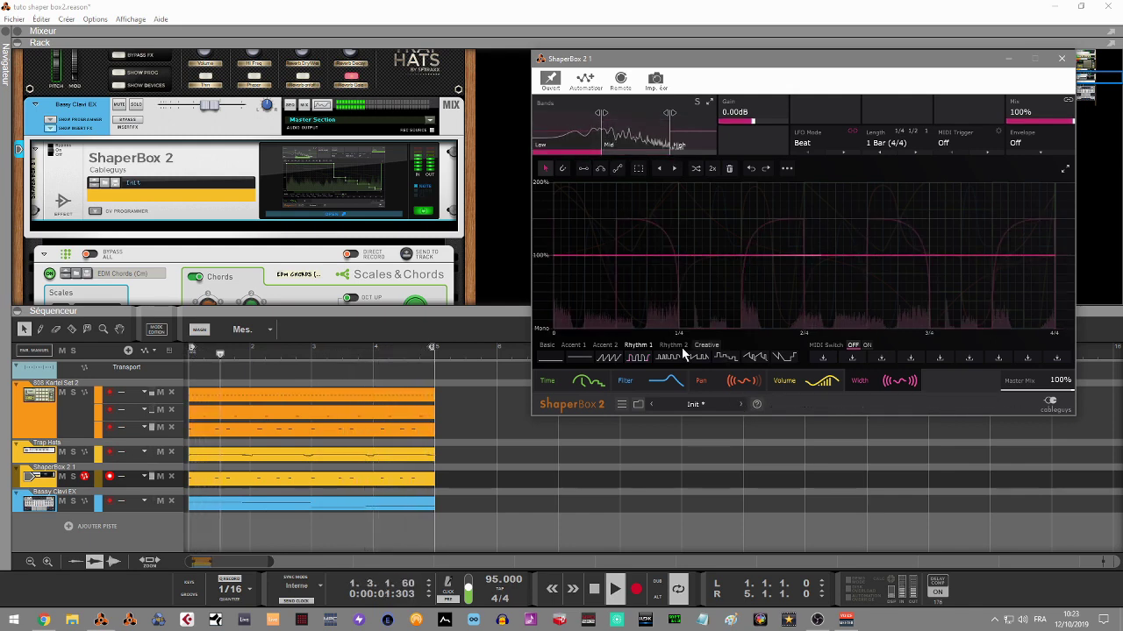
click(637, 359)
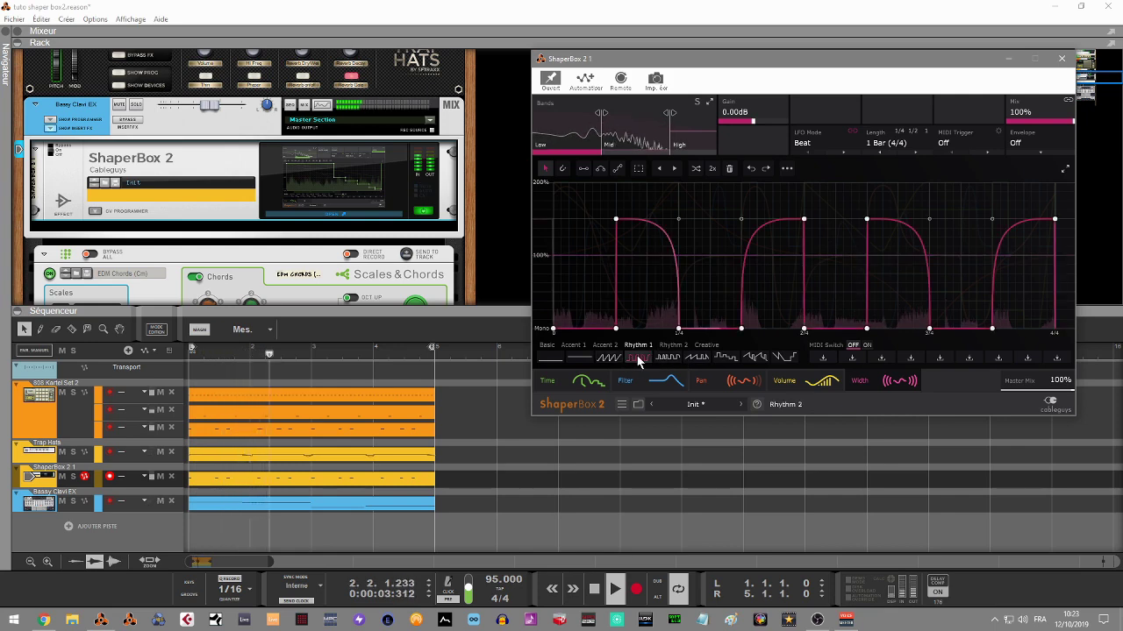
click(616, 357)
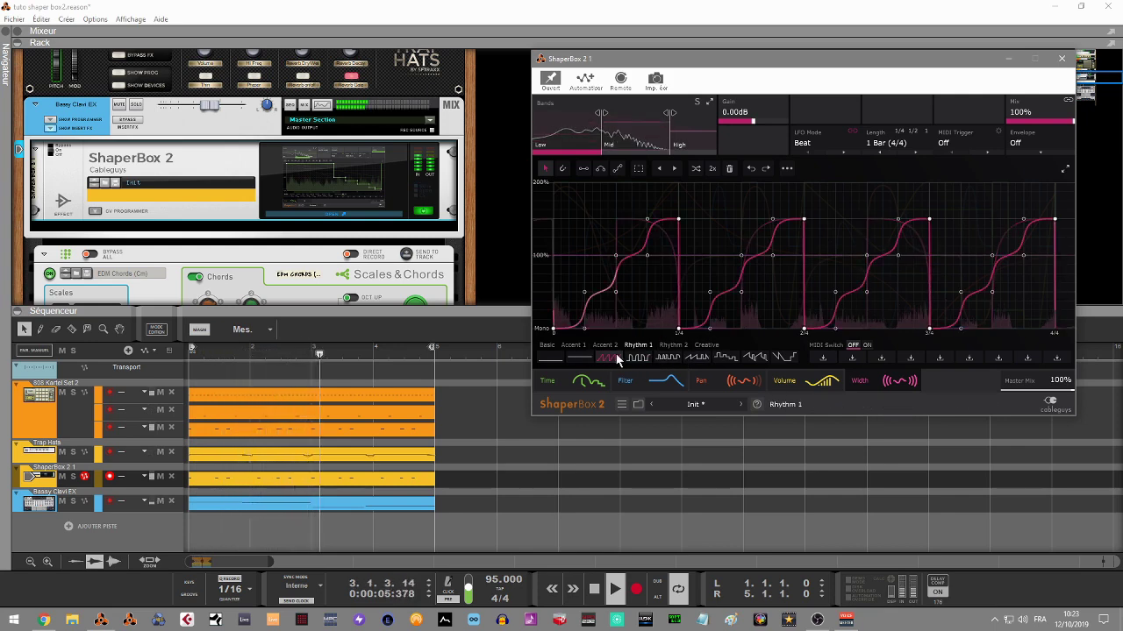
click(672, 346)
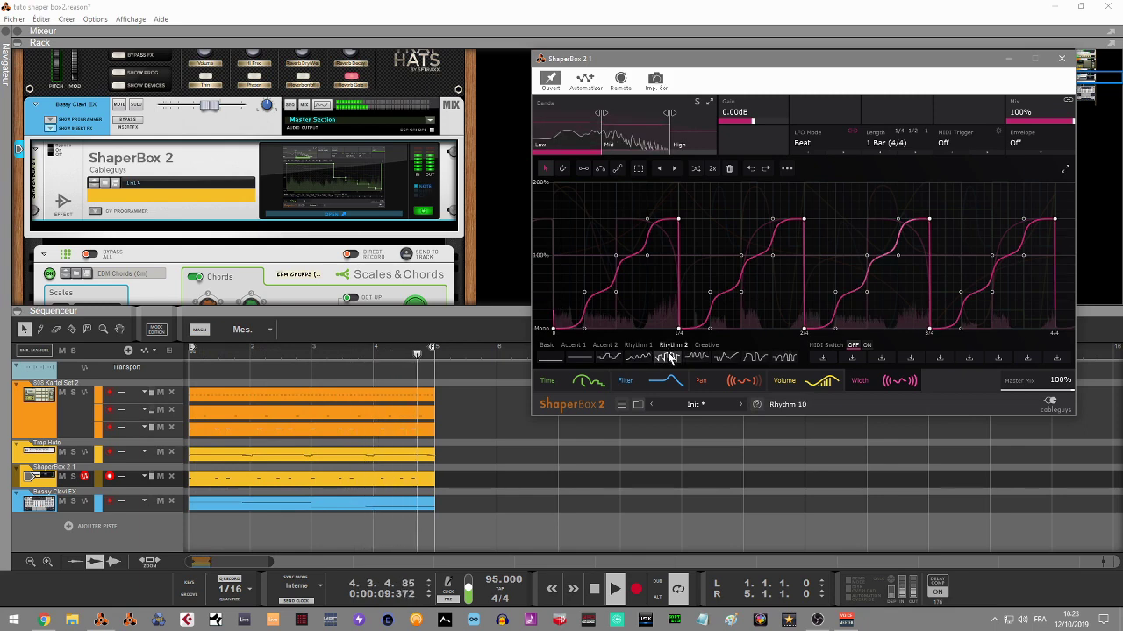
click(667, 357)
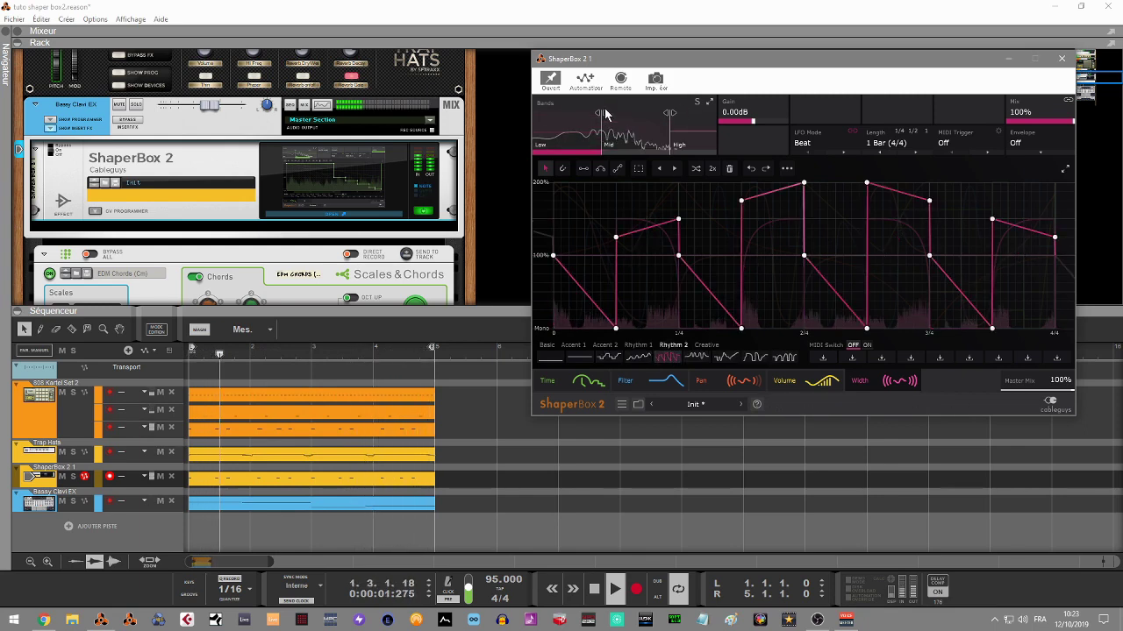
click(699, 107)
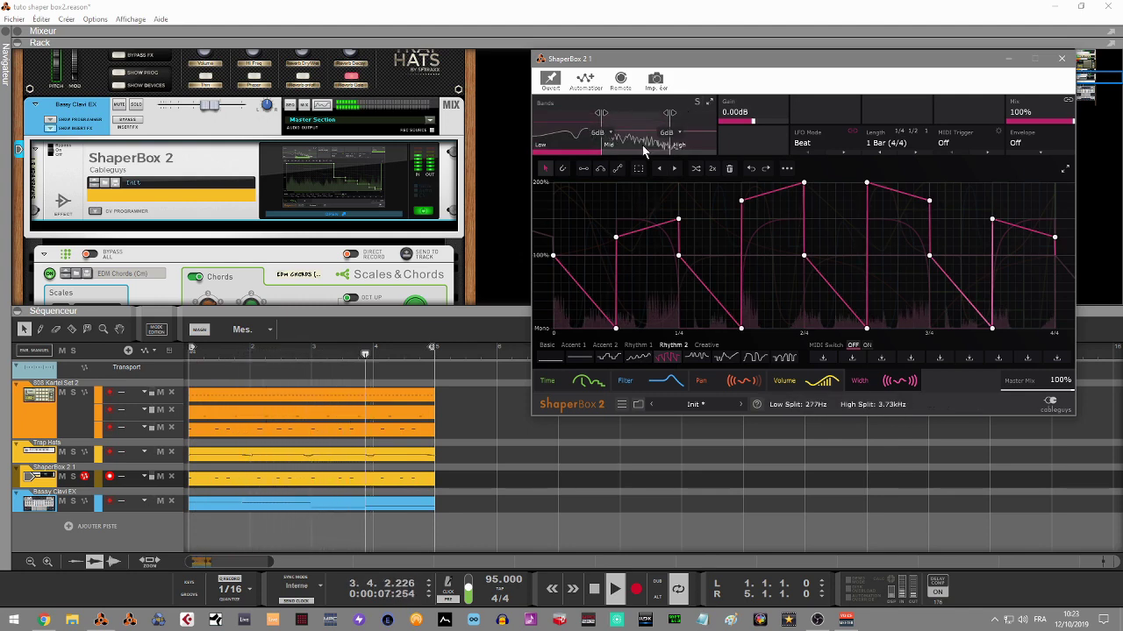
click(696, 147)
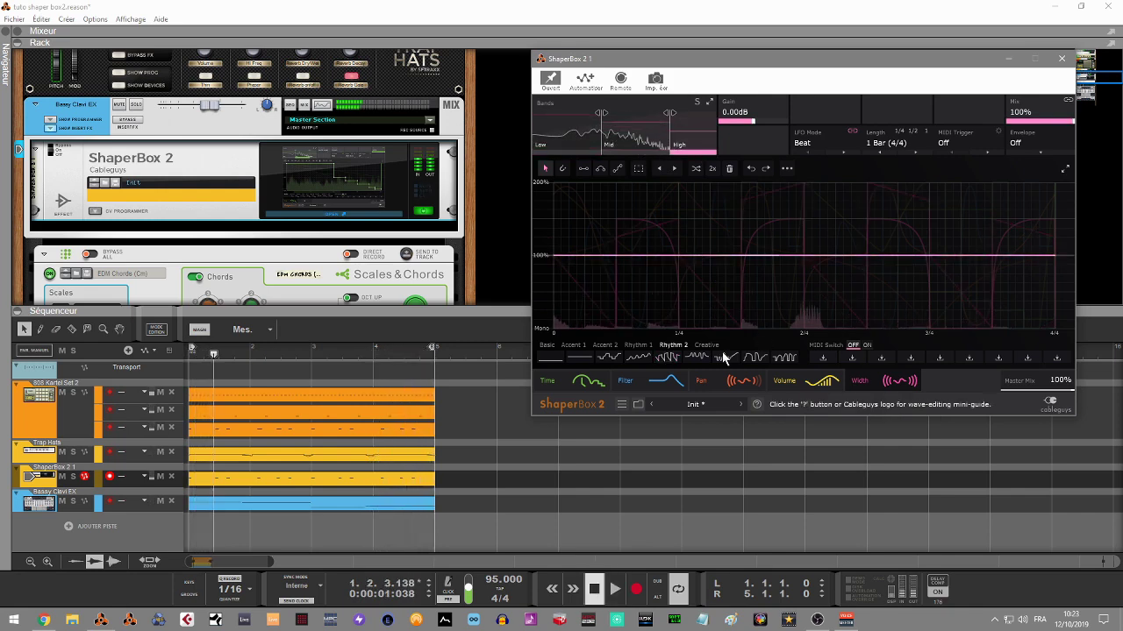
Load the Rhythmer 1 preset from the preset library and view its Time shaper's mid and low bands
click(640, 404)
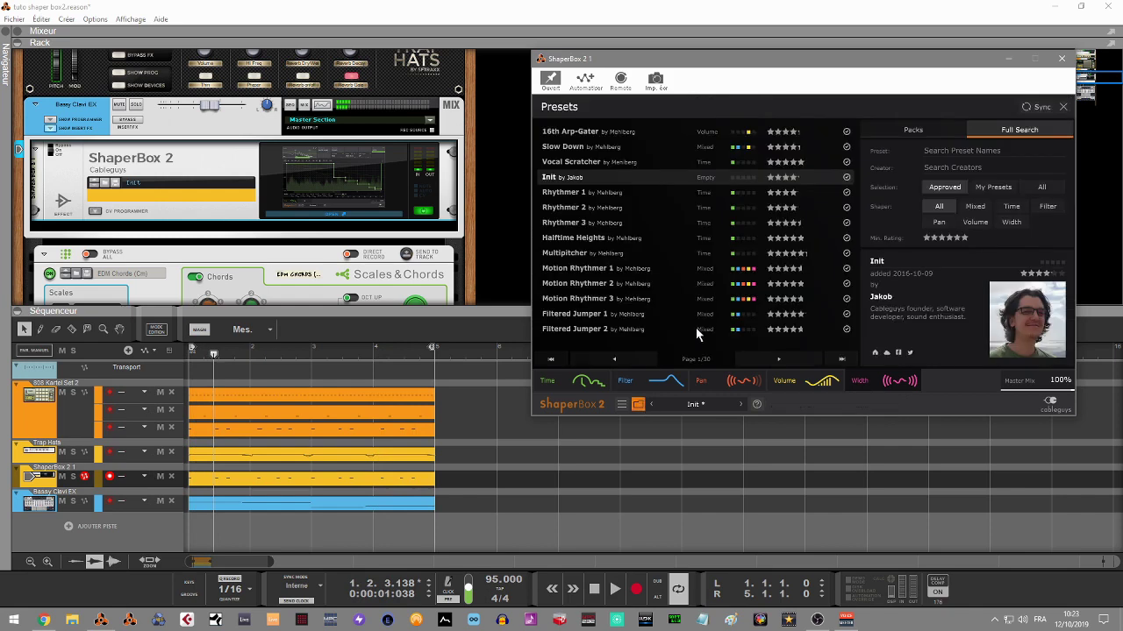
click(591, 193)
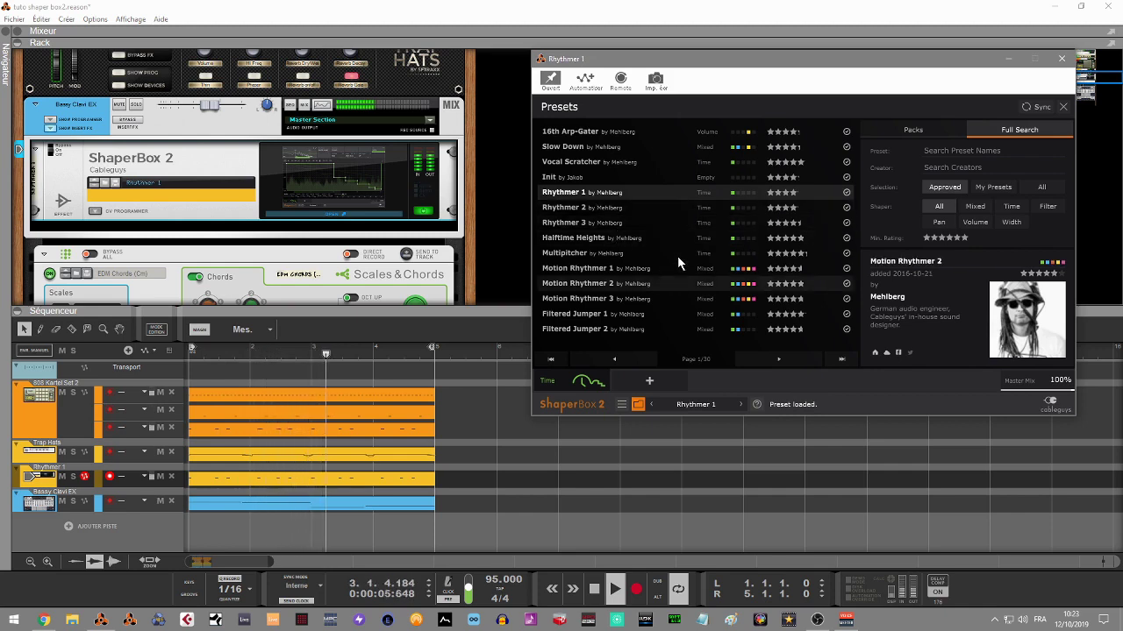
click(1064, 107)
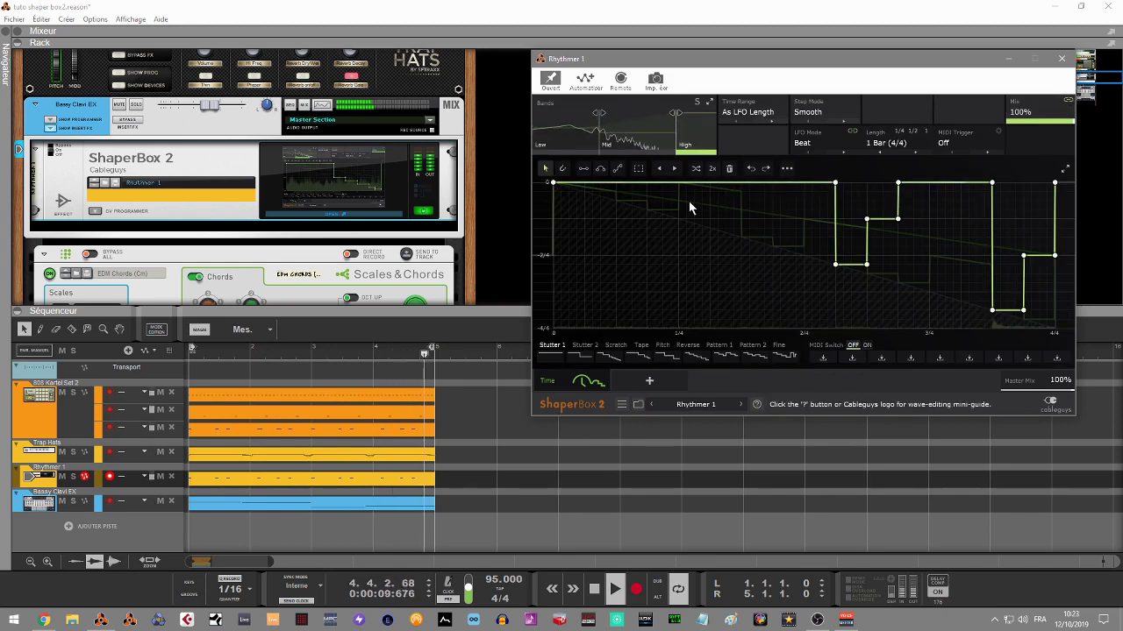
click(627, 151)
click(575, 151)
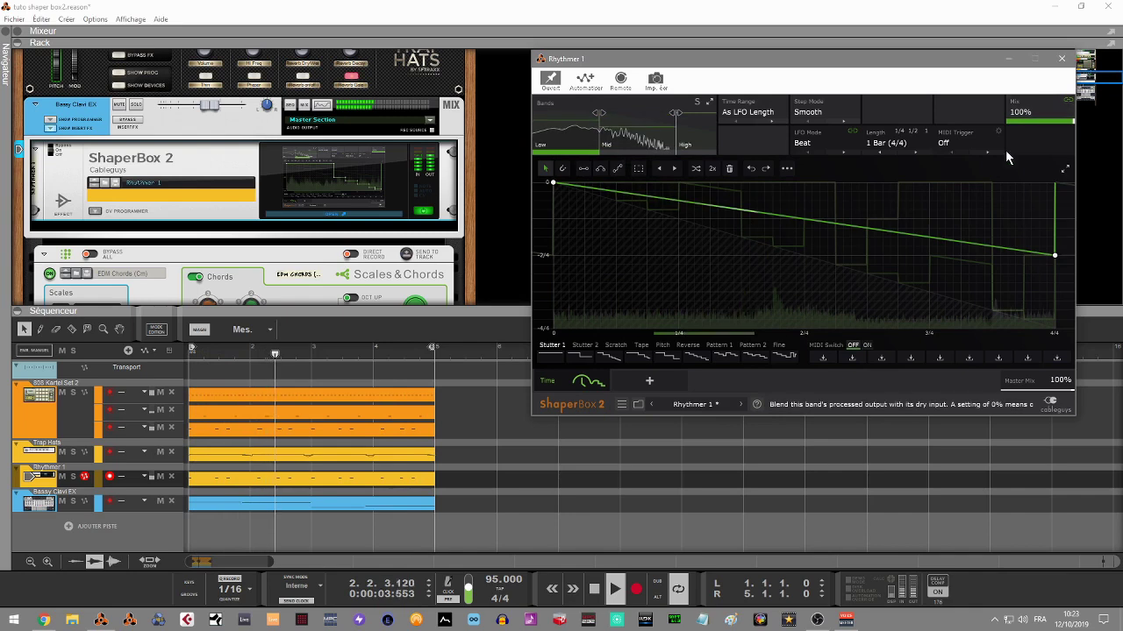
Load the Motion Rhythmer 1 preset and inspect its Volume, Time and Width shapers, including the Width low band
click(639, 405)
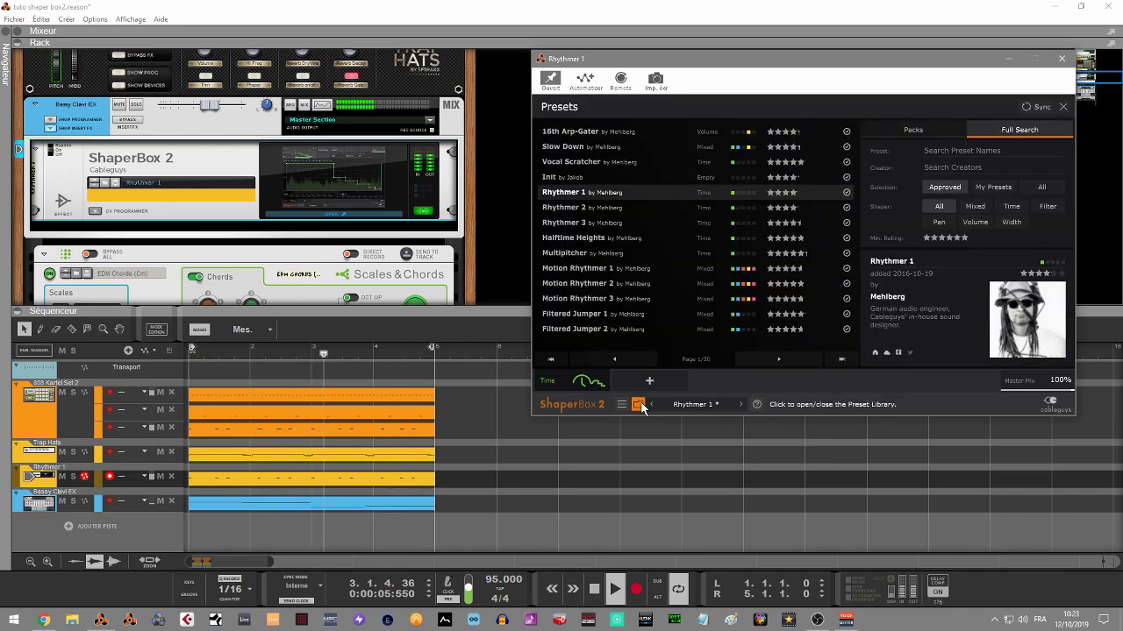
click(603, 268)
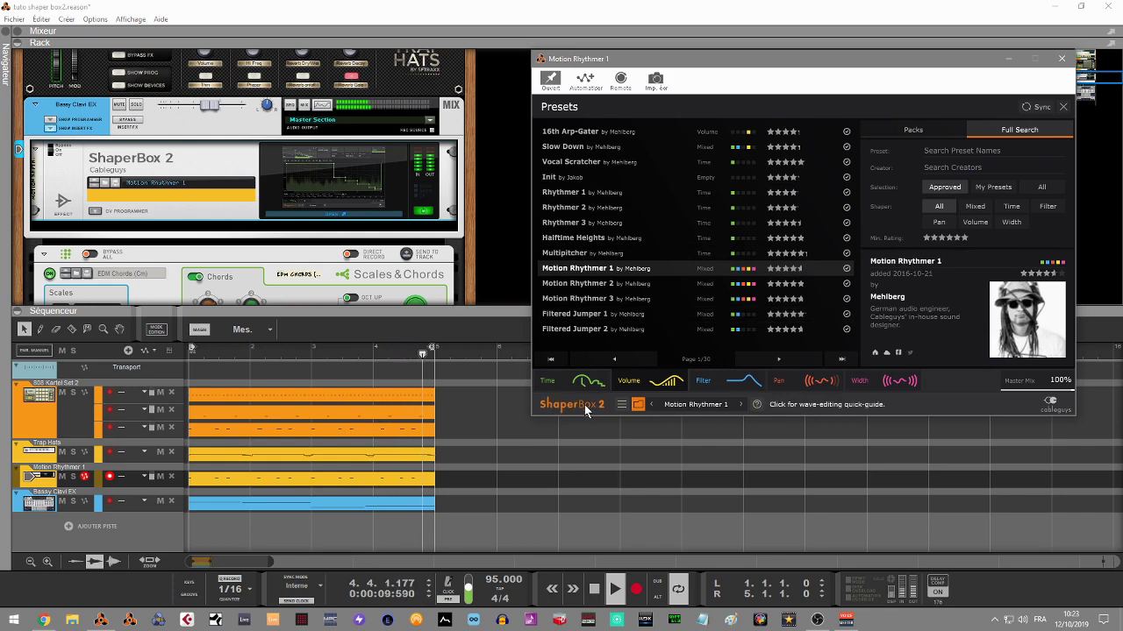
click(1063, 107)
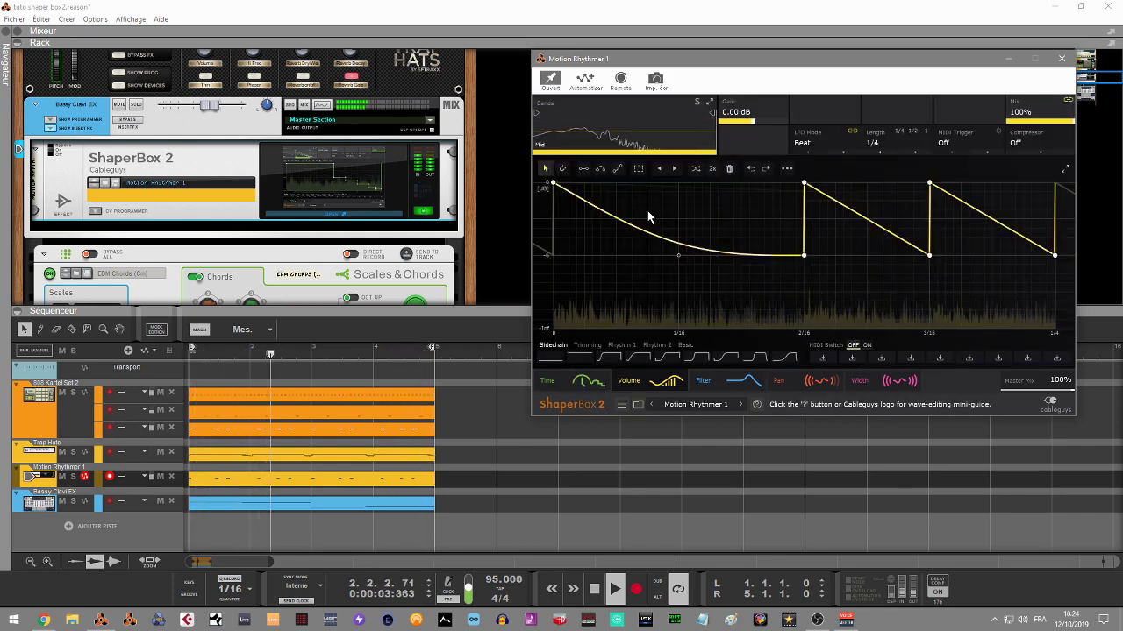
click(570, 380)
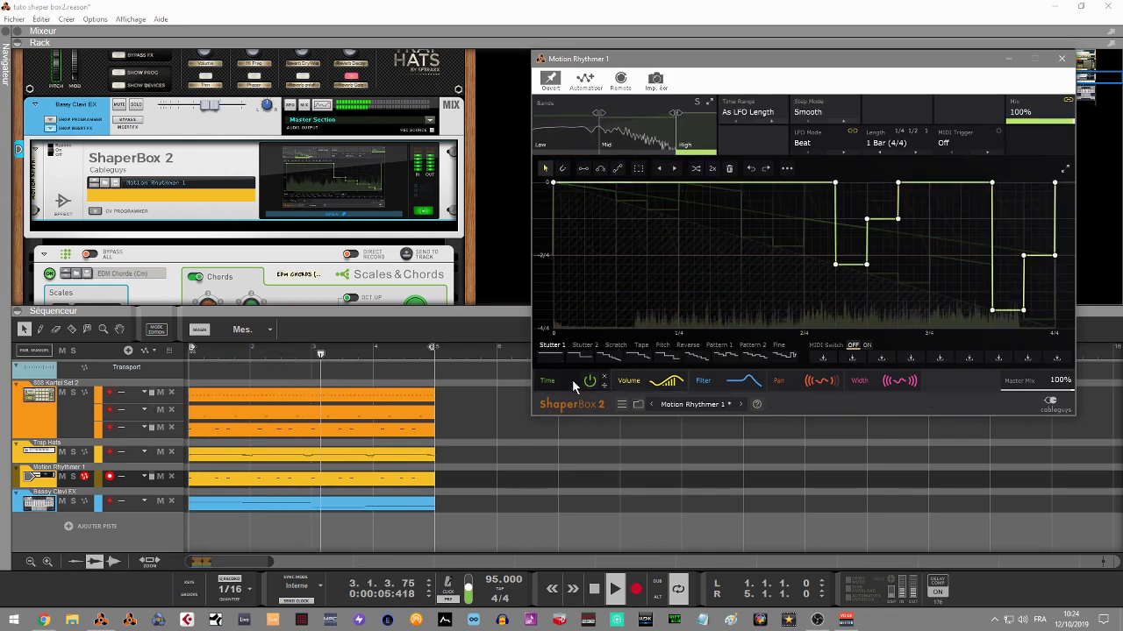
click(860, 383)
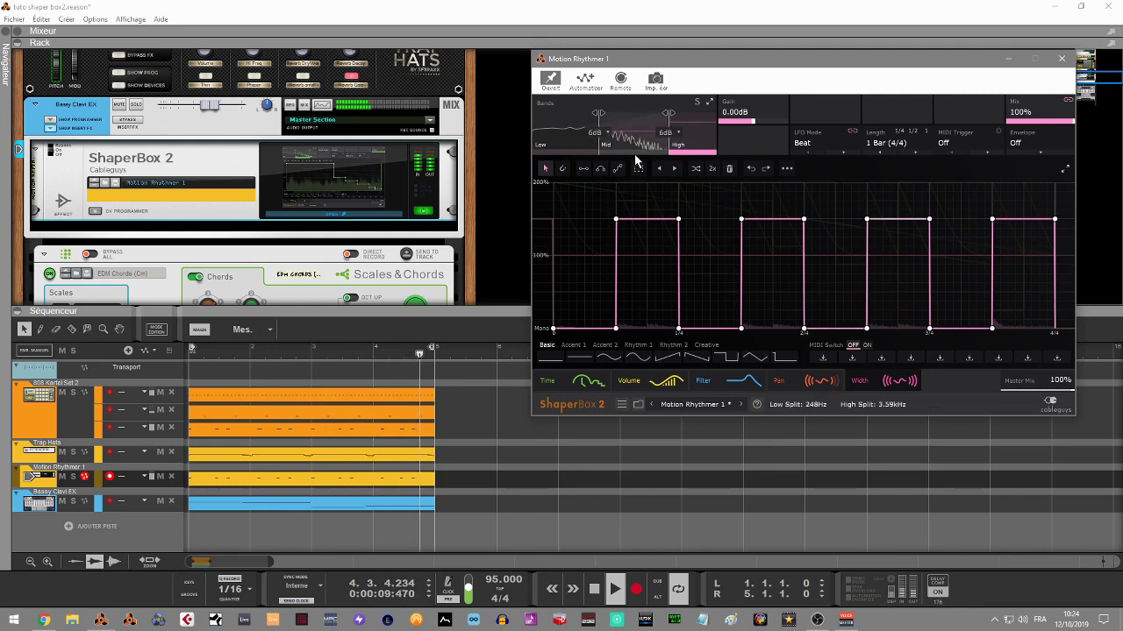
click(576, 151)
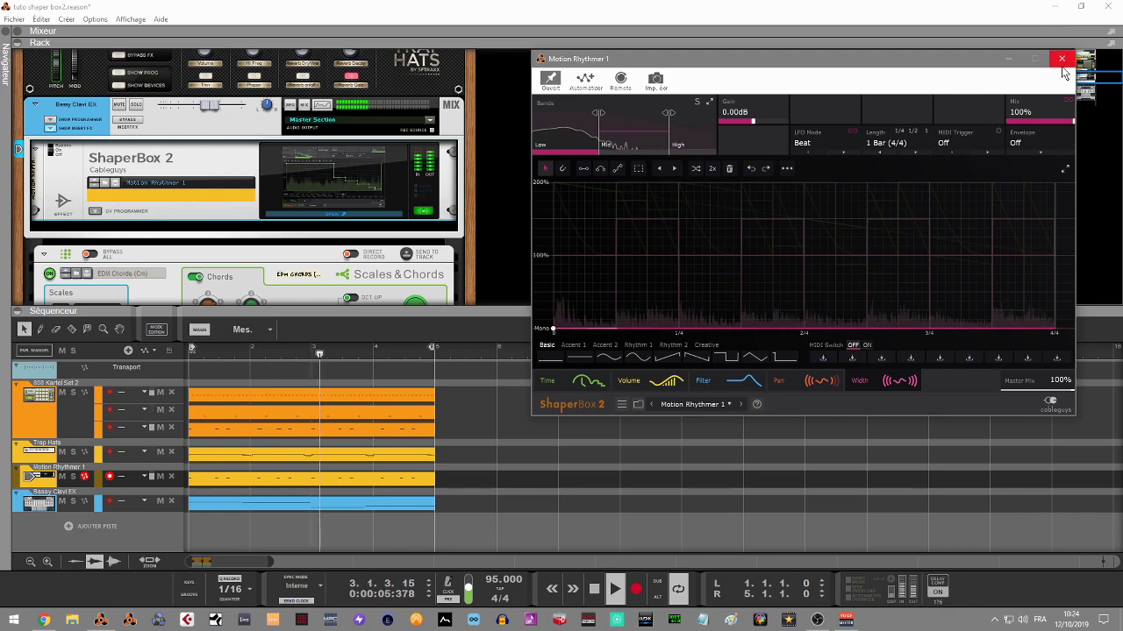
Try the Filtered Jumper 2 preset during playback, then load Timeless Former 1 from the library's second page
click(636, 404)
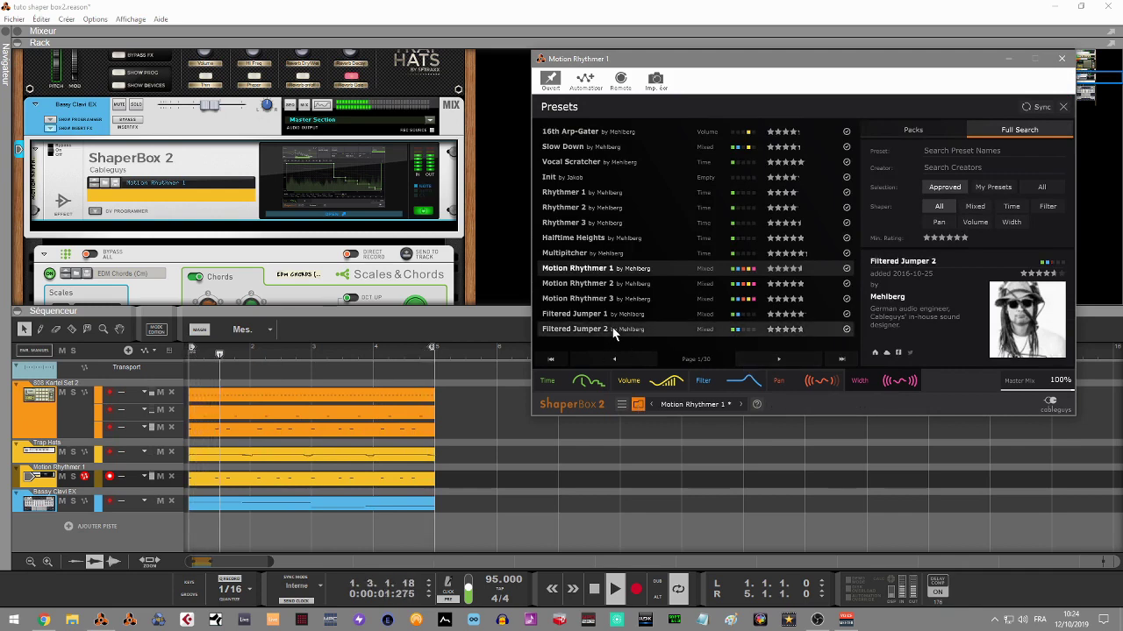
click(630, 331)
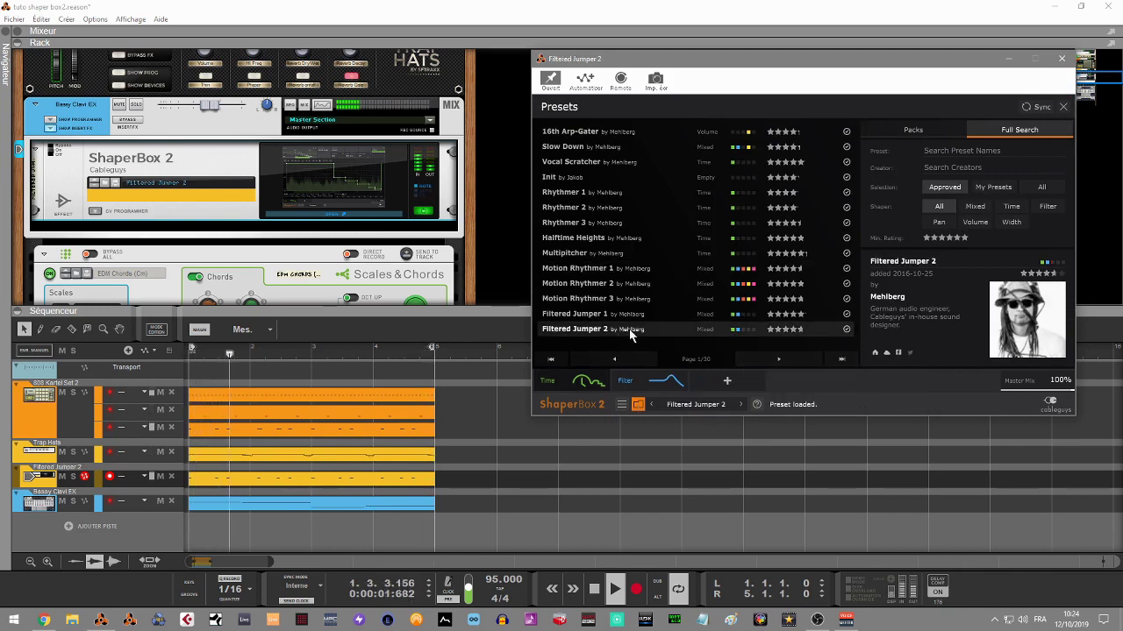
click(775, 359)
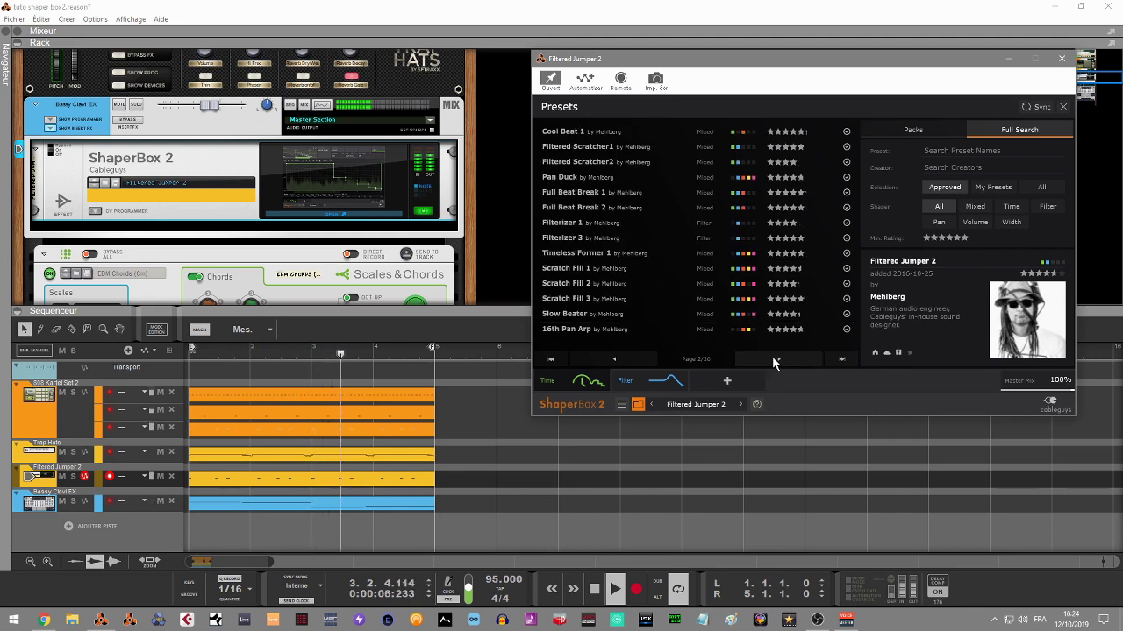
click(568, 253)
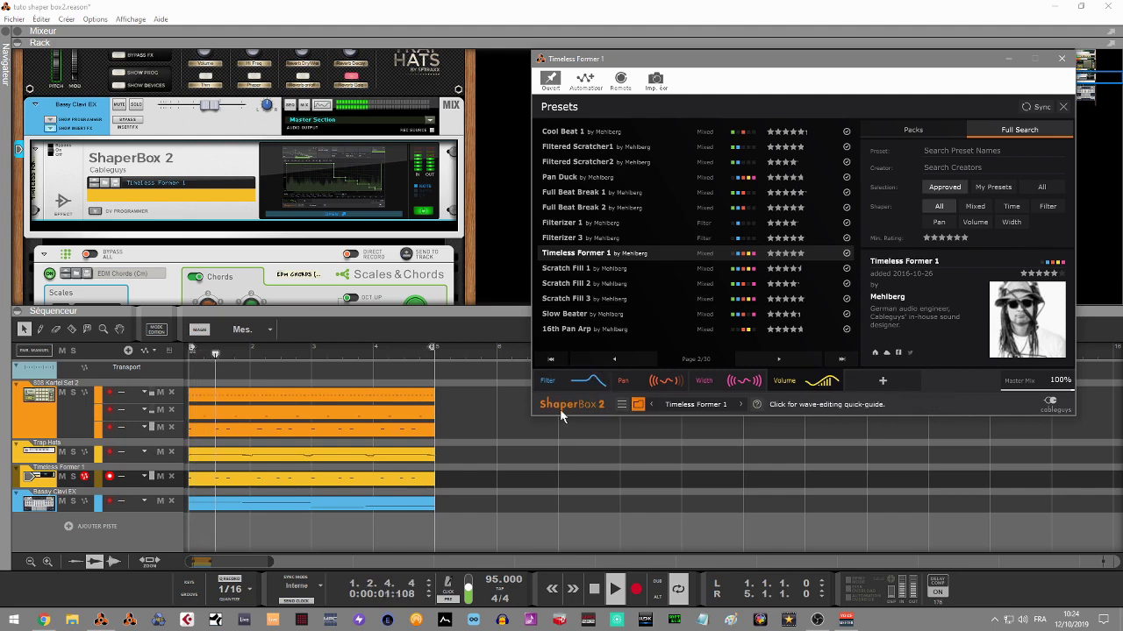
View the Filter and Pan shapers, try moving Pan, Width and Volume ahead of Filter during playback, and return Filter to first place
click(547, 383)
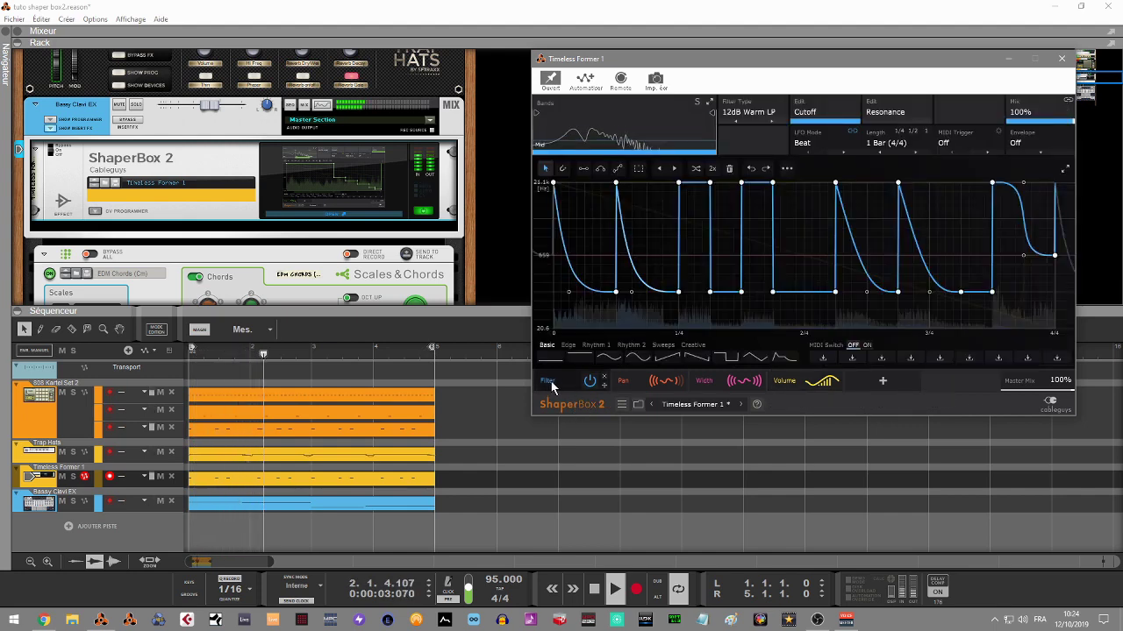
click(625, 382)
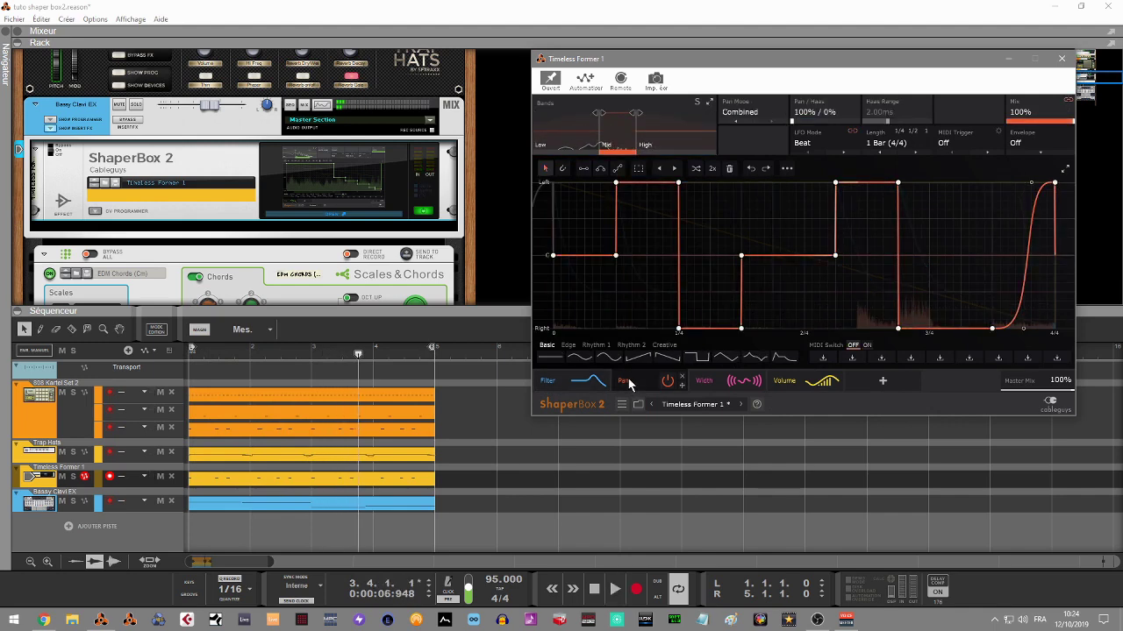
drag(628, 383, 577, 381)
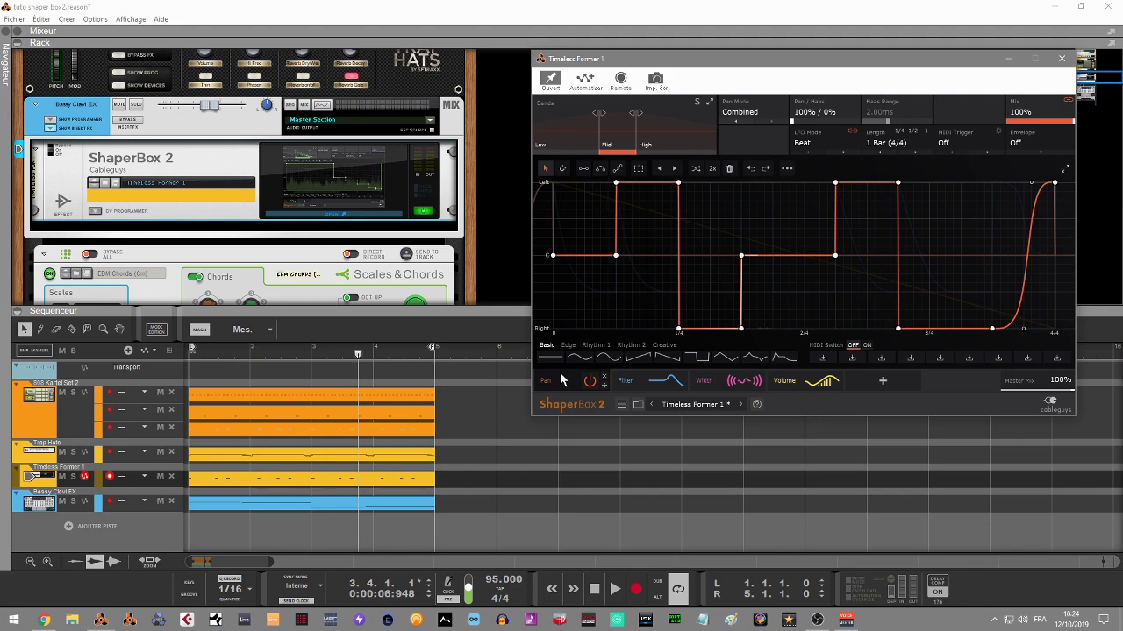
drag(706, 381, 637, 380)
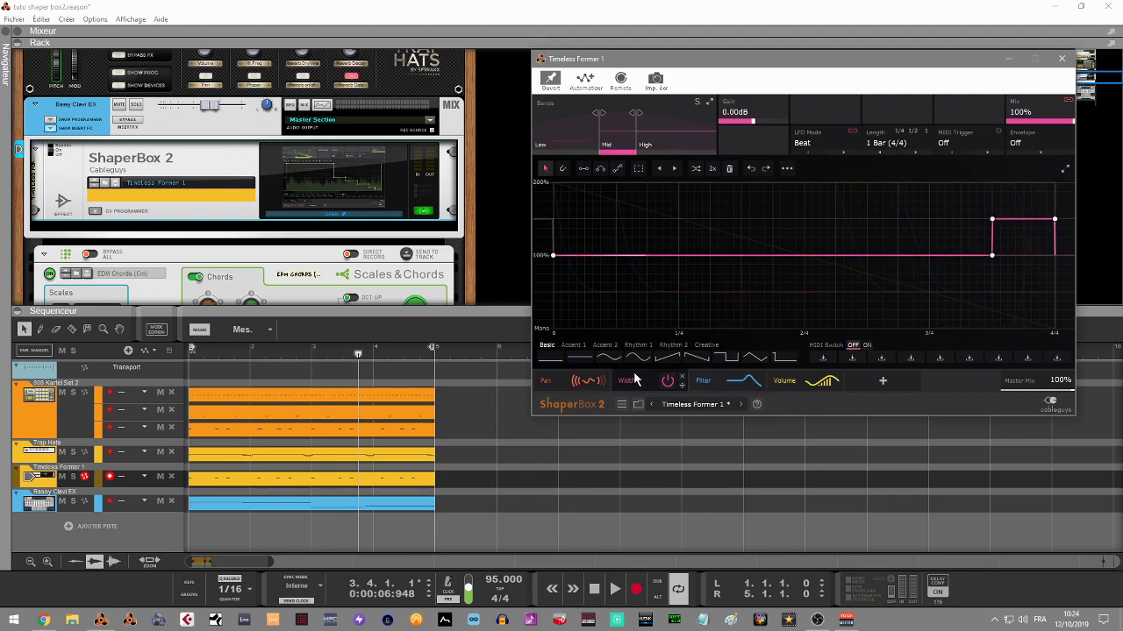
drag(796, 382, 717, 386)
key(space)
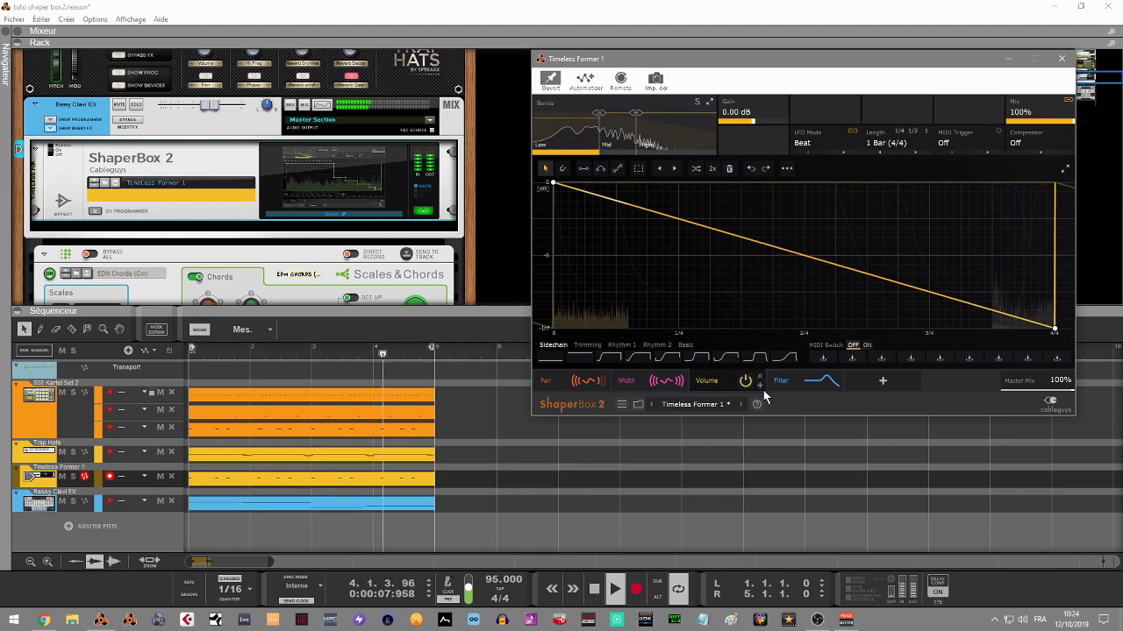
drag(790, 384, 554, 390)
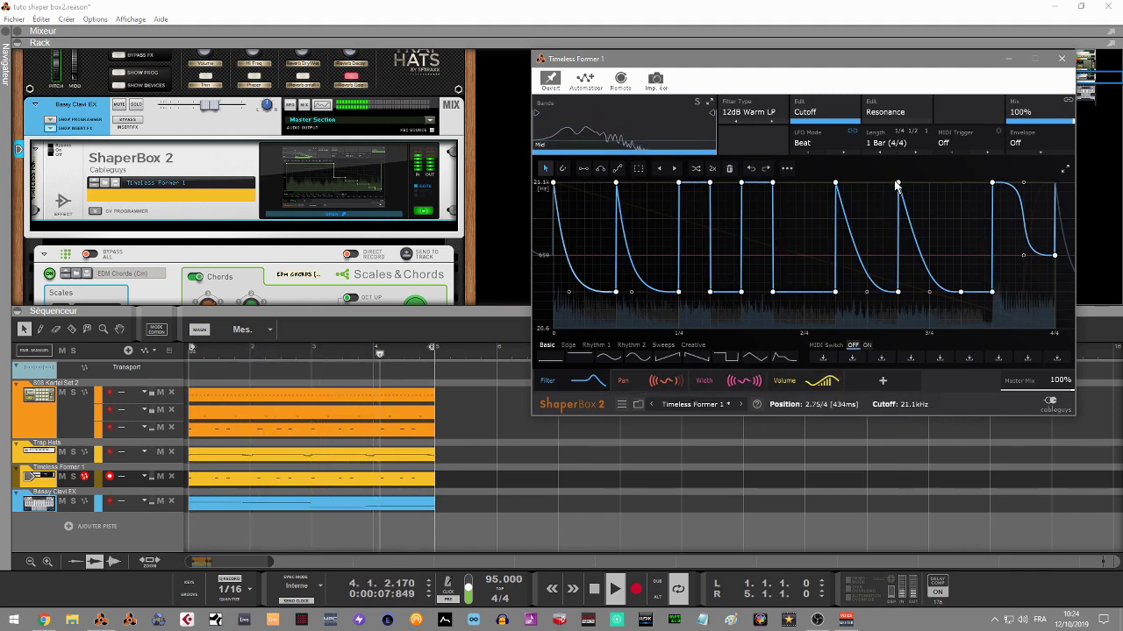
Load the Downer preset from the library's fourth page and view its Time and Filter shapers
click(637, 406)
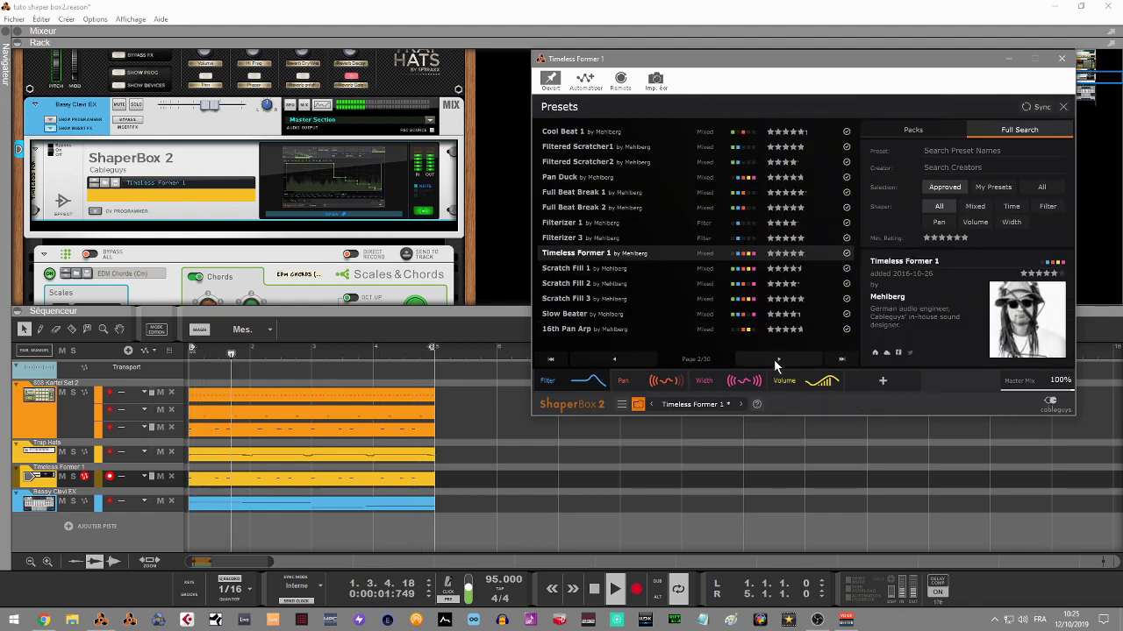
click(777, 359)
click(777, 359)
click(590, 257)
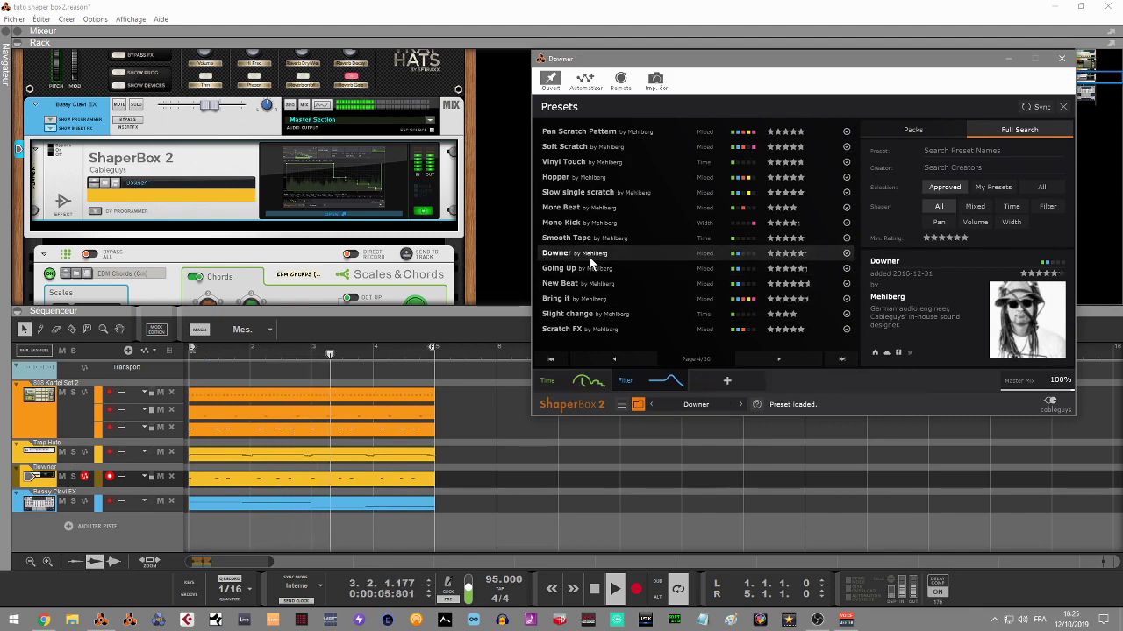
click(562, 382)
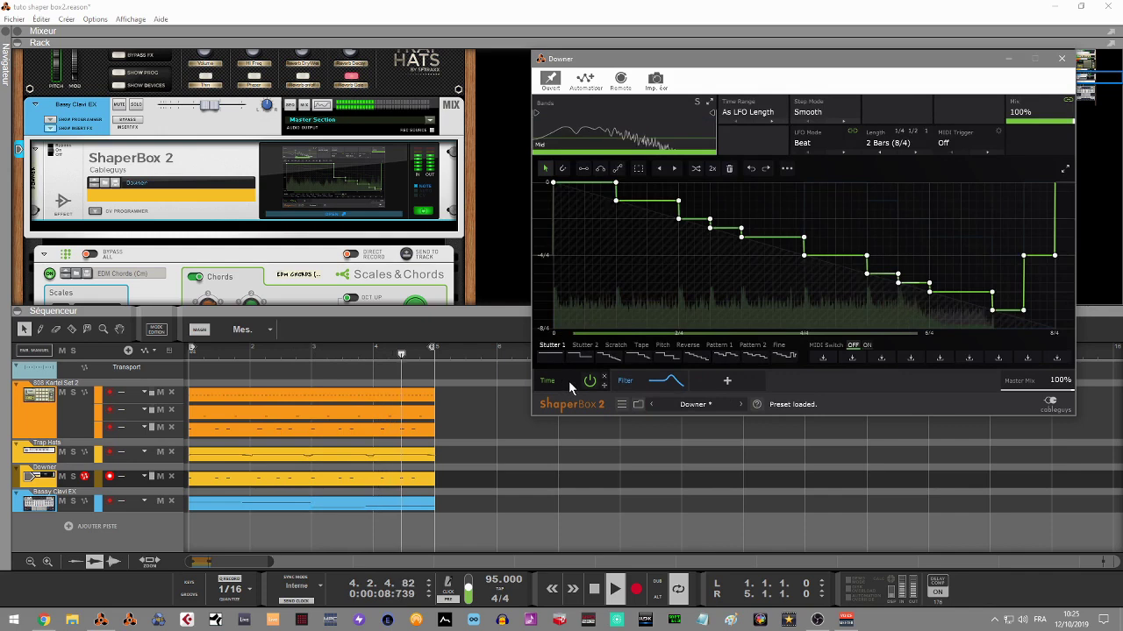
click(627, 383)
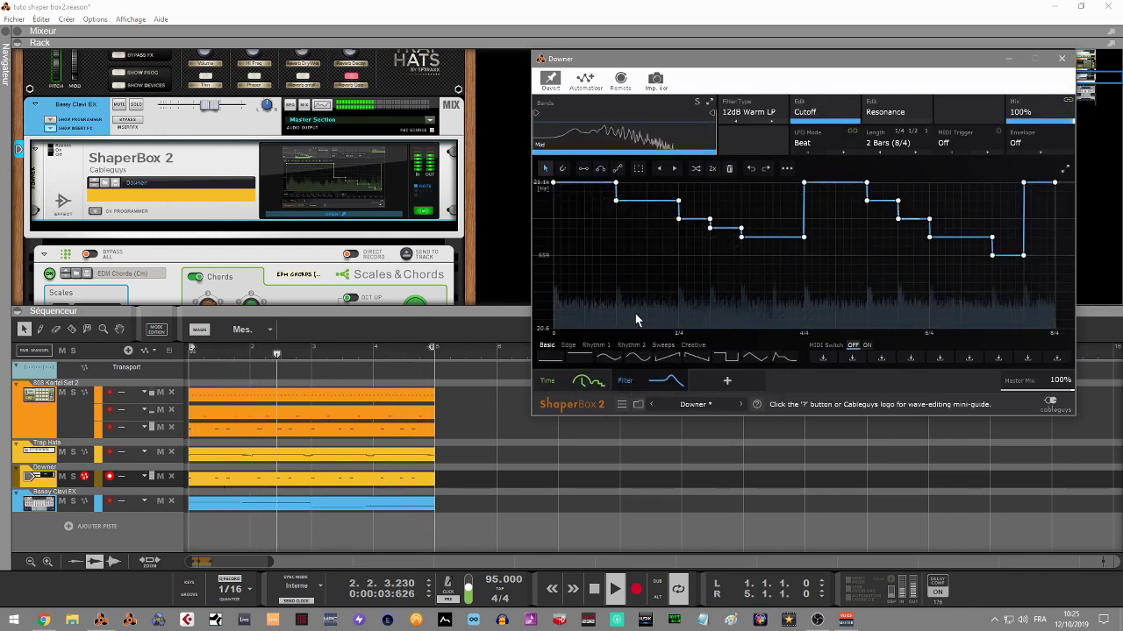
Load the Slight change preset from the library and inspect the Time shaper's high, mid and low bands
mouse_move(639, 385)
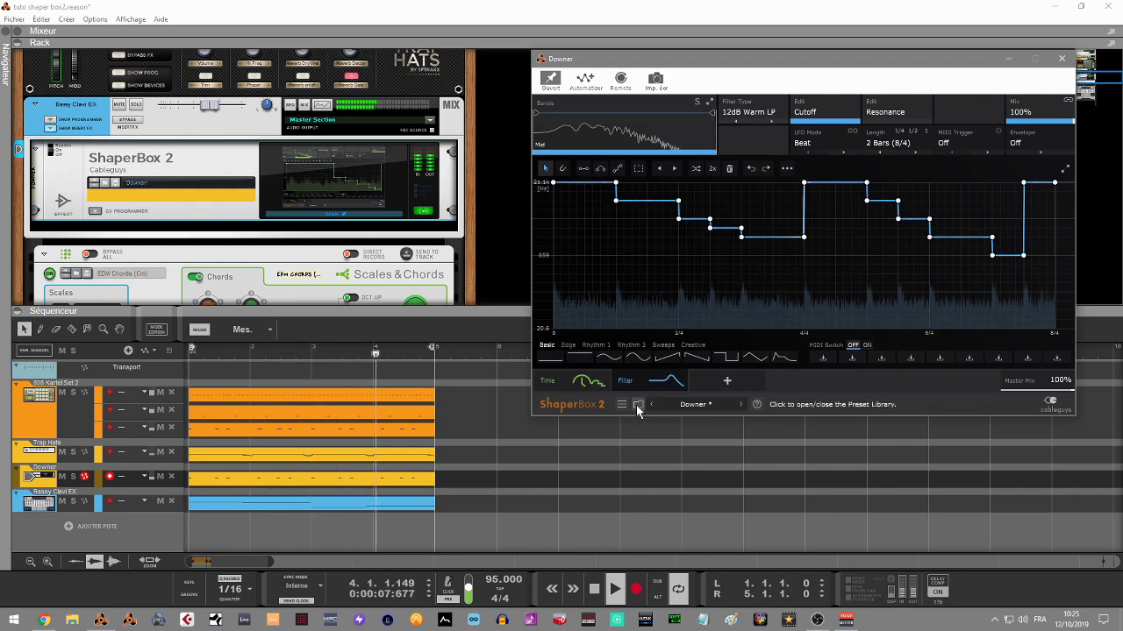
click(638, 405)
click(561, 318)
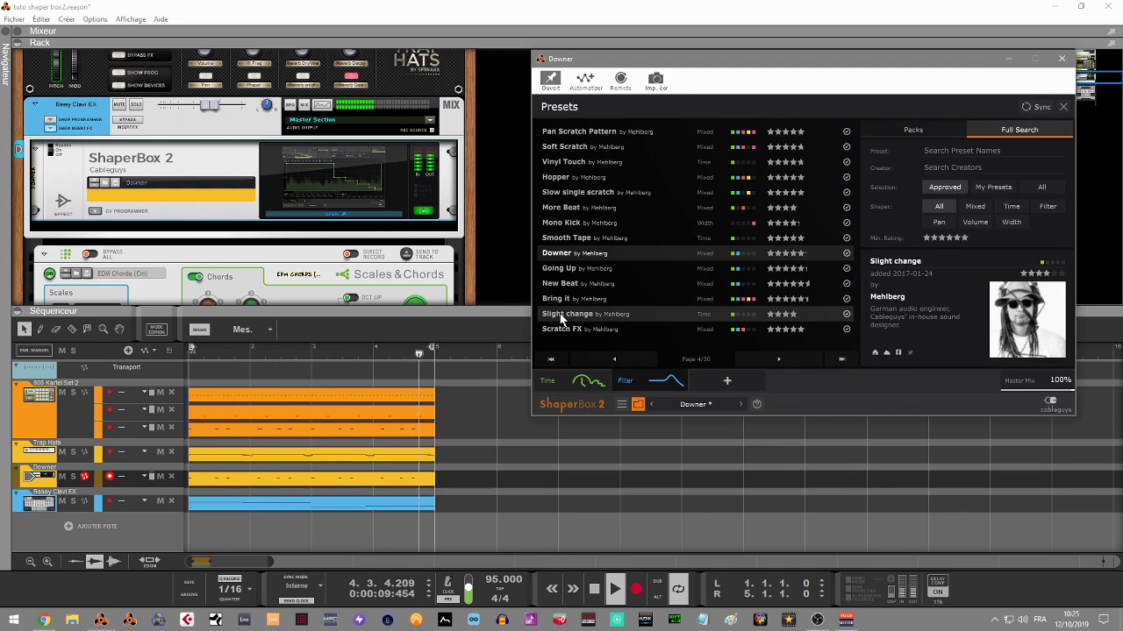
click(551, 384)
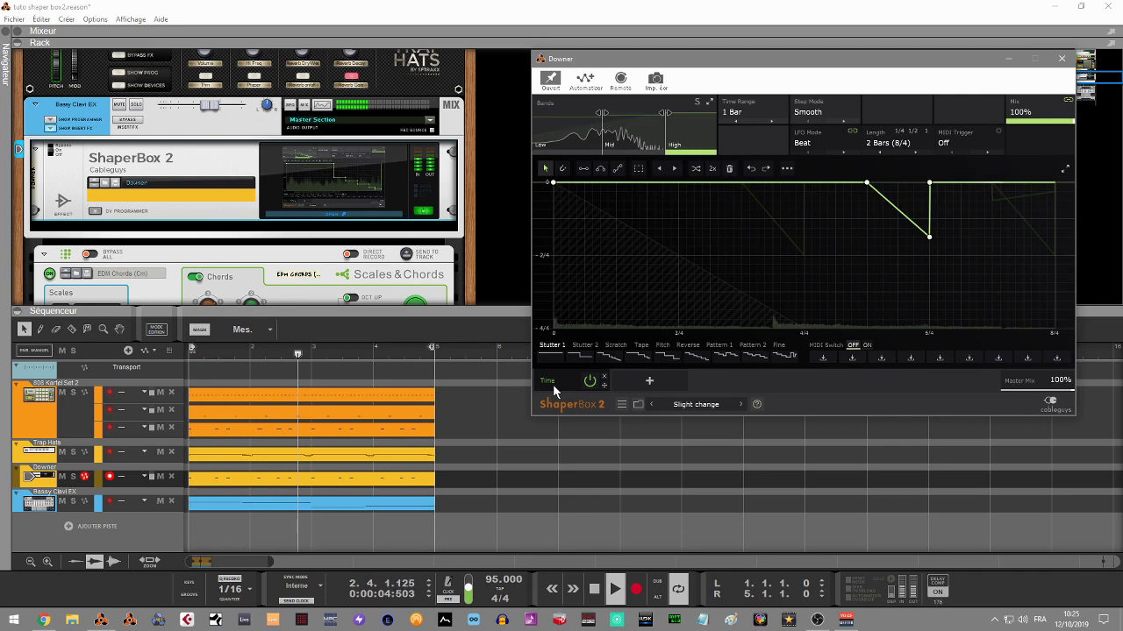
click(637, 159)
click(636, 151)
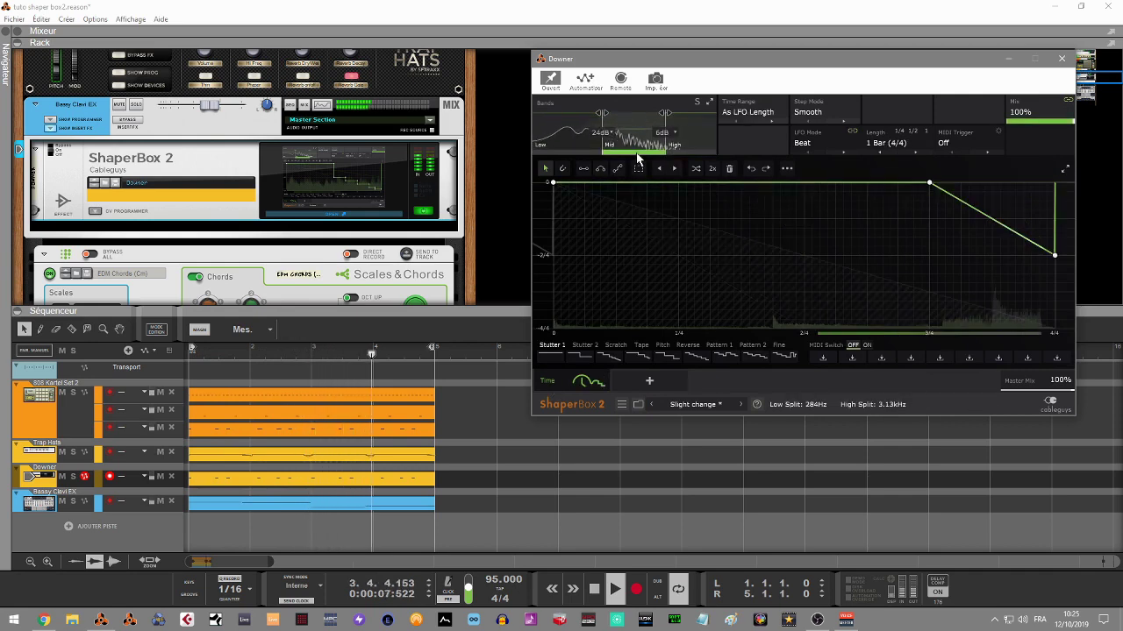
click(571, 152)
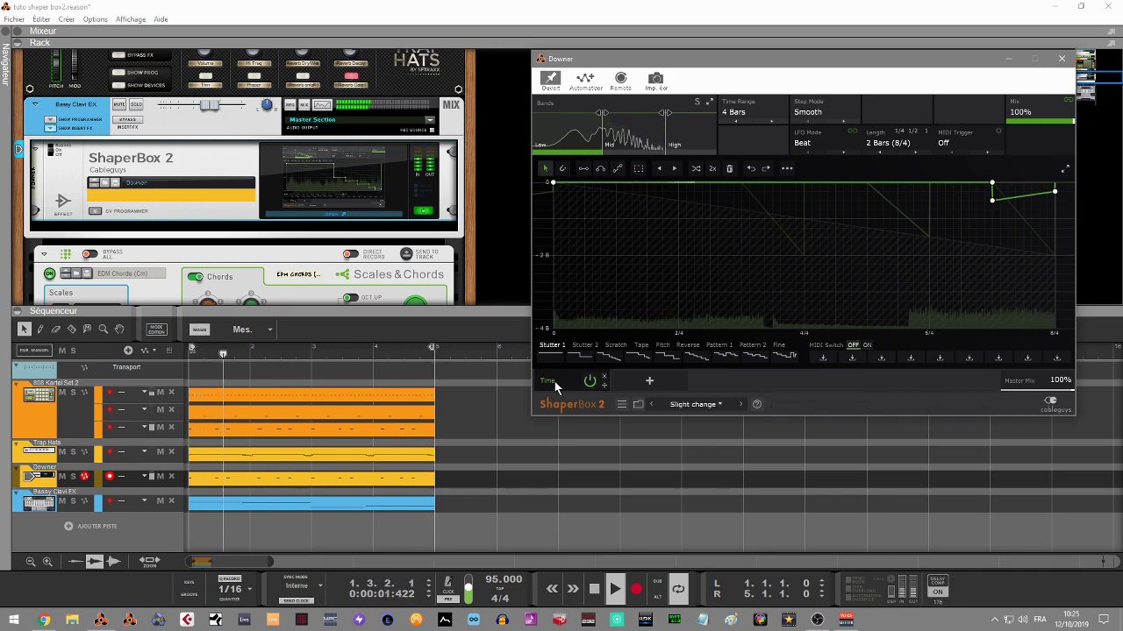
Try the Time travel 2 preset from the library's fifth page, and load X-Mas pad instead
click(638, 405)
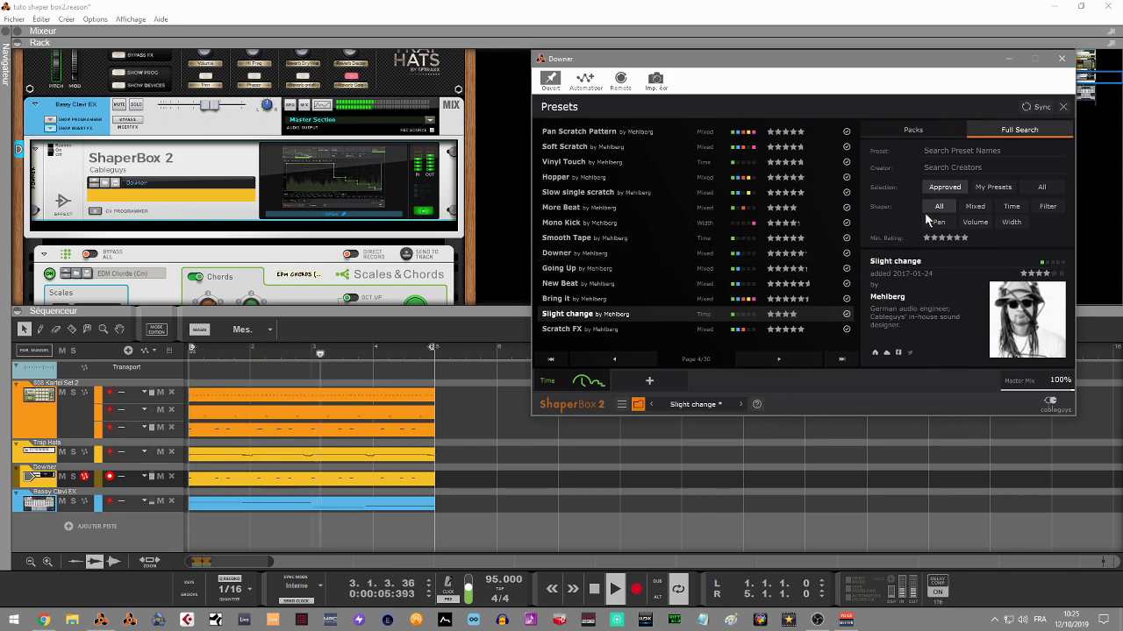
click(796, 359)
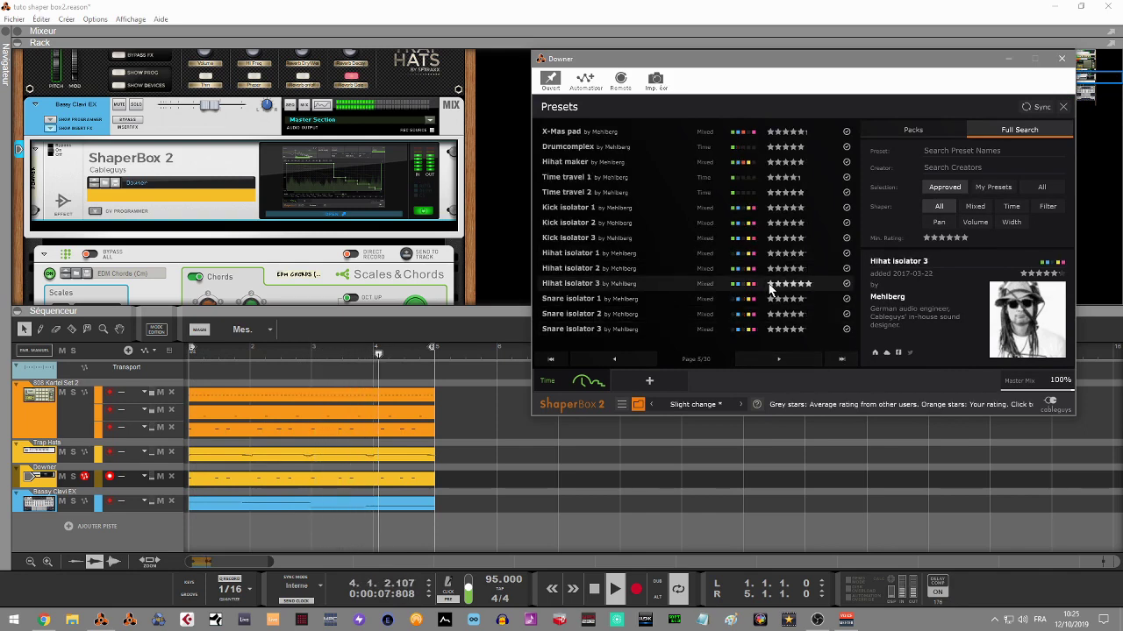
click(564, 193)
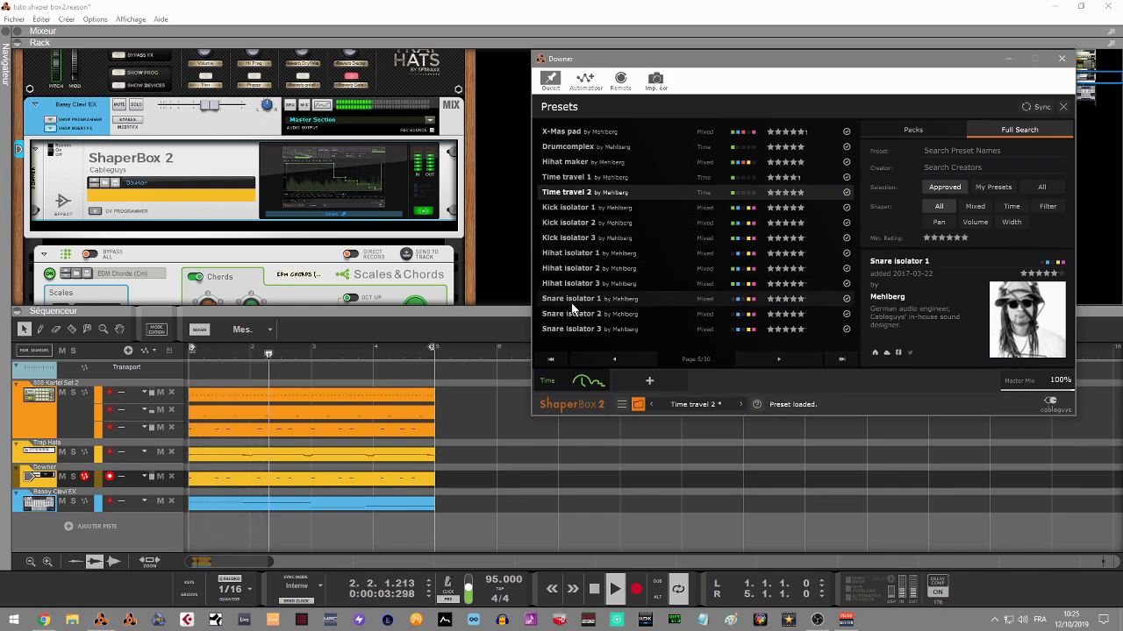
click(567, 134)
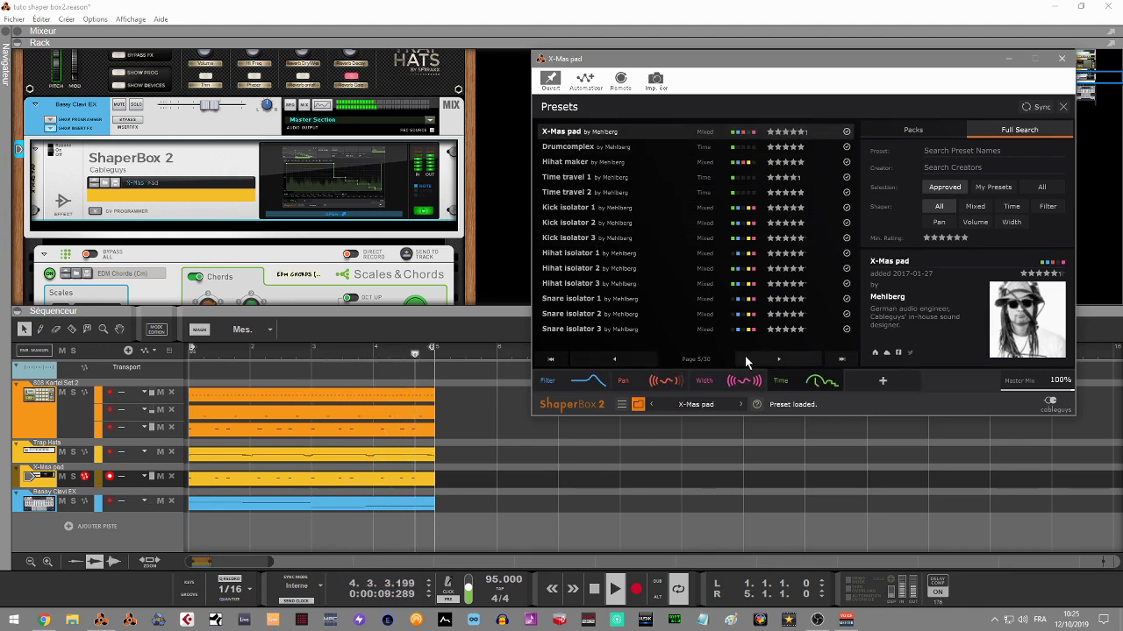
Inspect X-Mas pad's Filter, Pan, Width and Time shapers, and audition the third Stutter 1 wave on the Time shaper
click(772, 359)
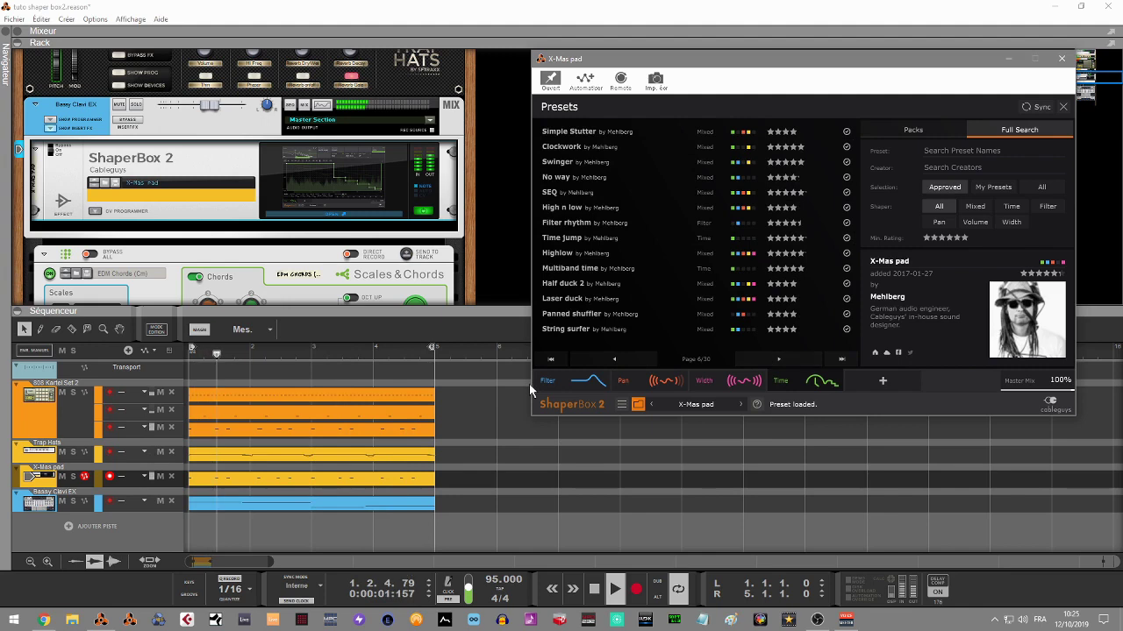
click(571, 405)
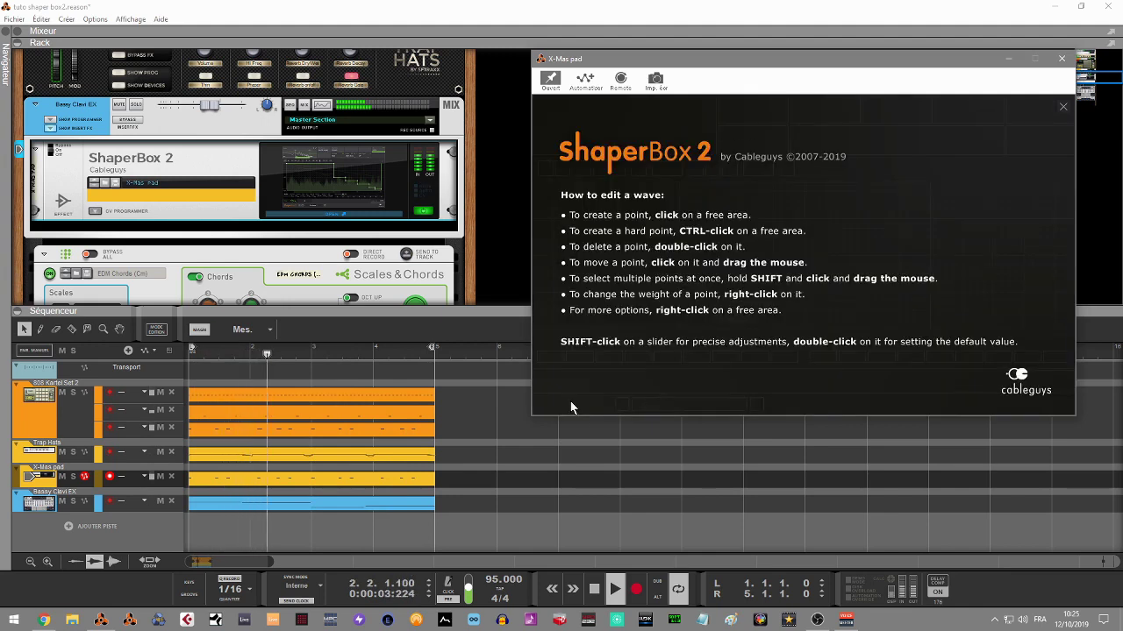
click(691, 384)
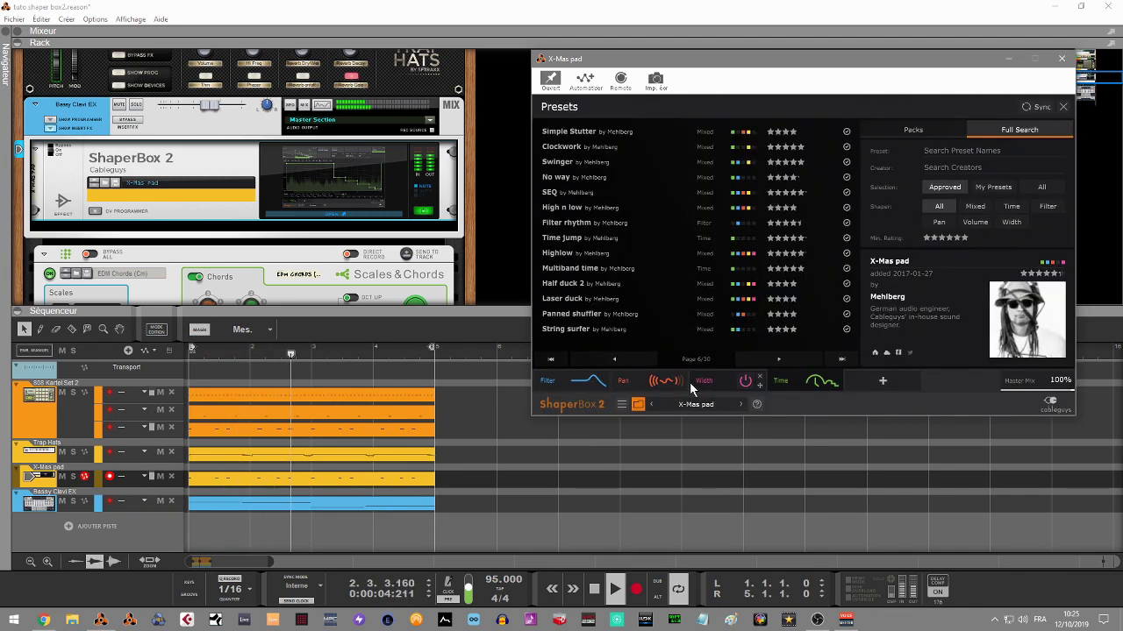
click(566, 381)
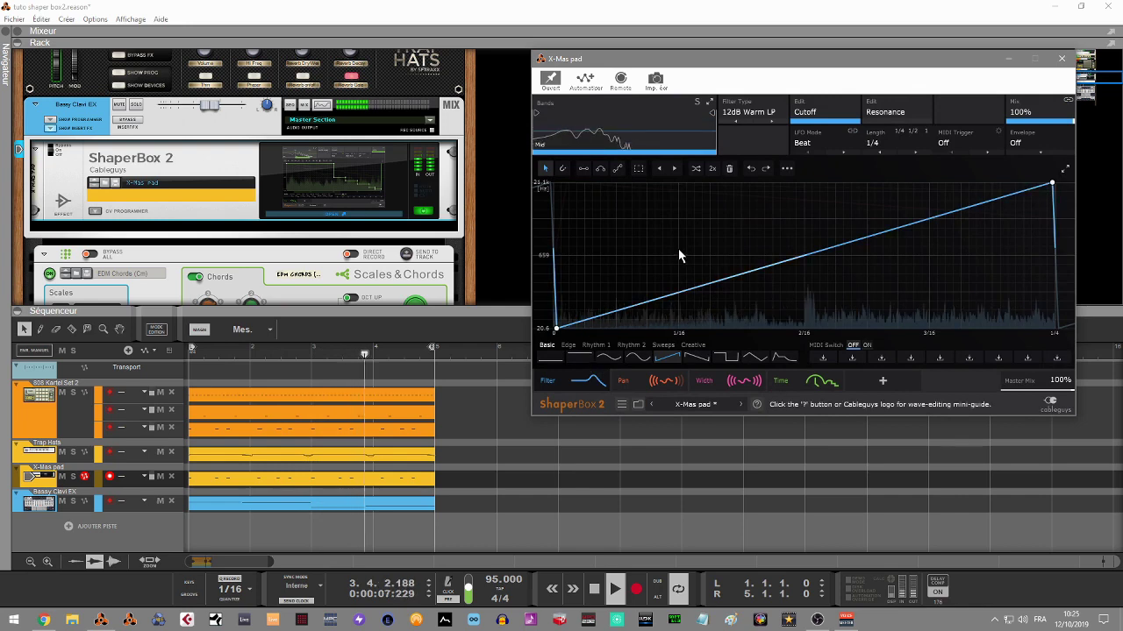
click(640, 387)
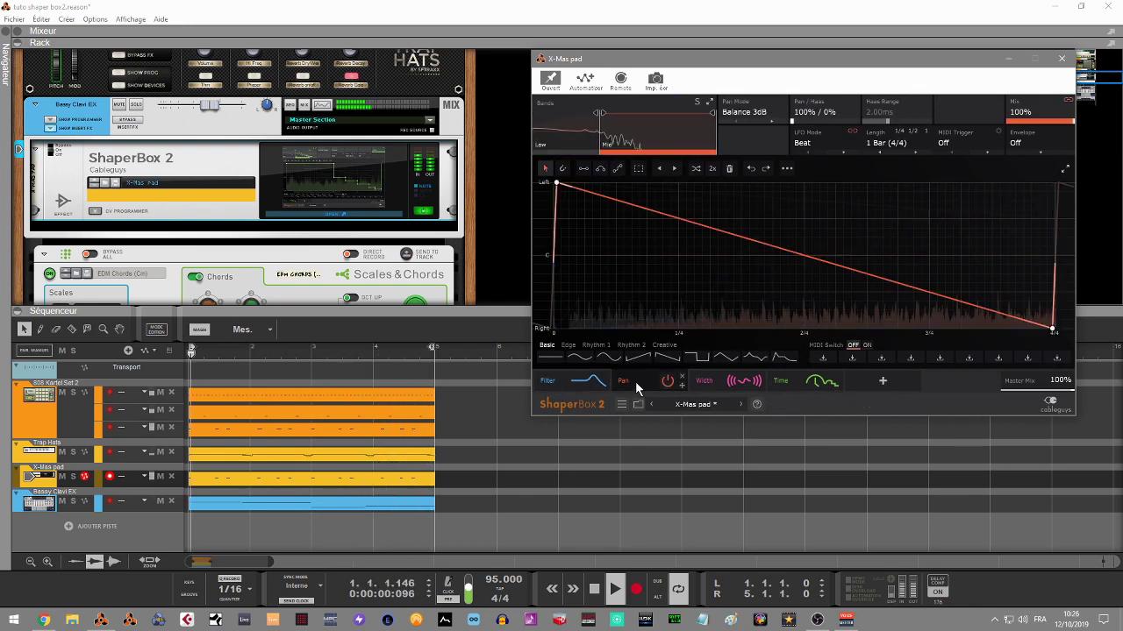
click(707, 386)
click(782, 383)
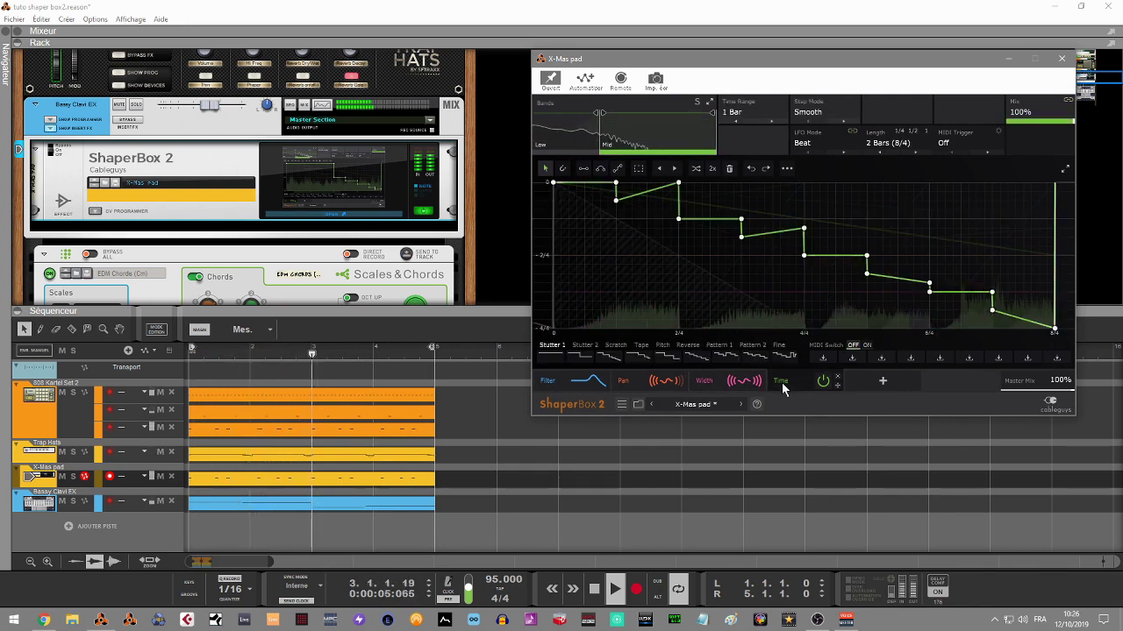
click(615, 356)
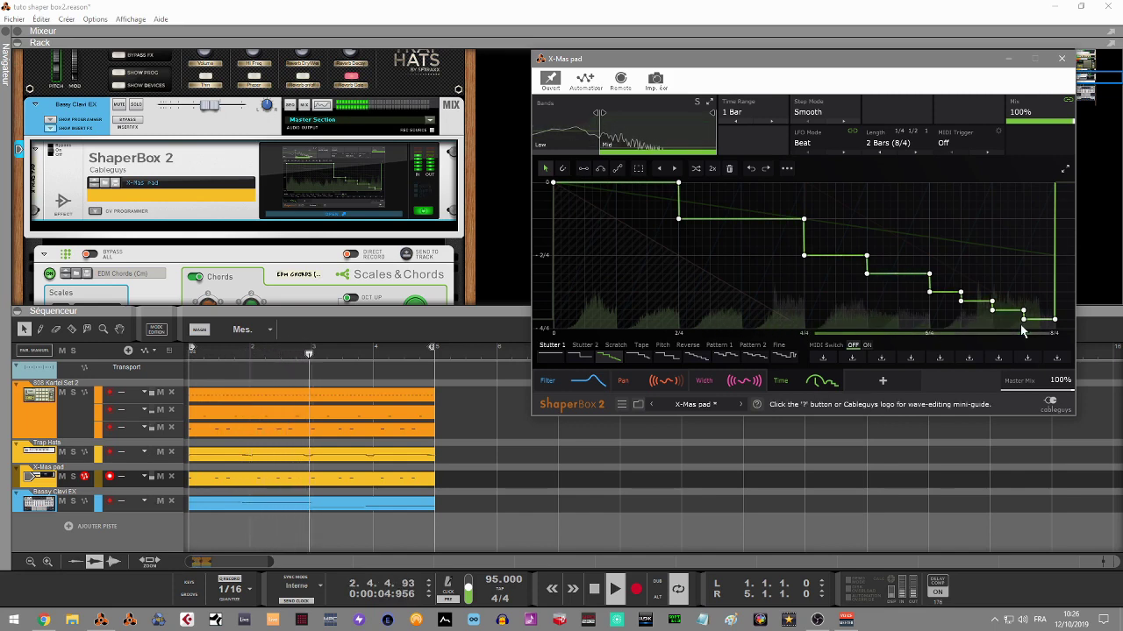
key(space)
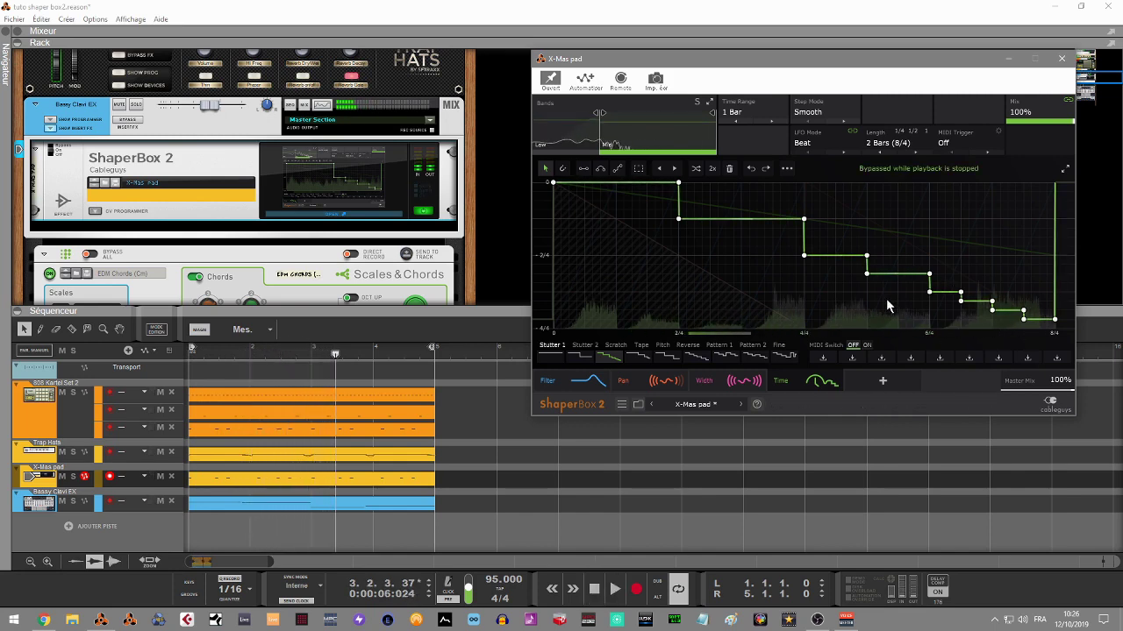
Remove the Time, Width and Filter shapers, leaving only the Pan shaper in the chain
click(838, 379)
click(763, 380)
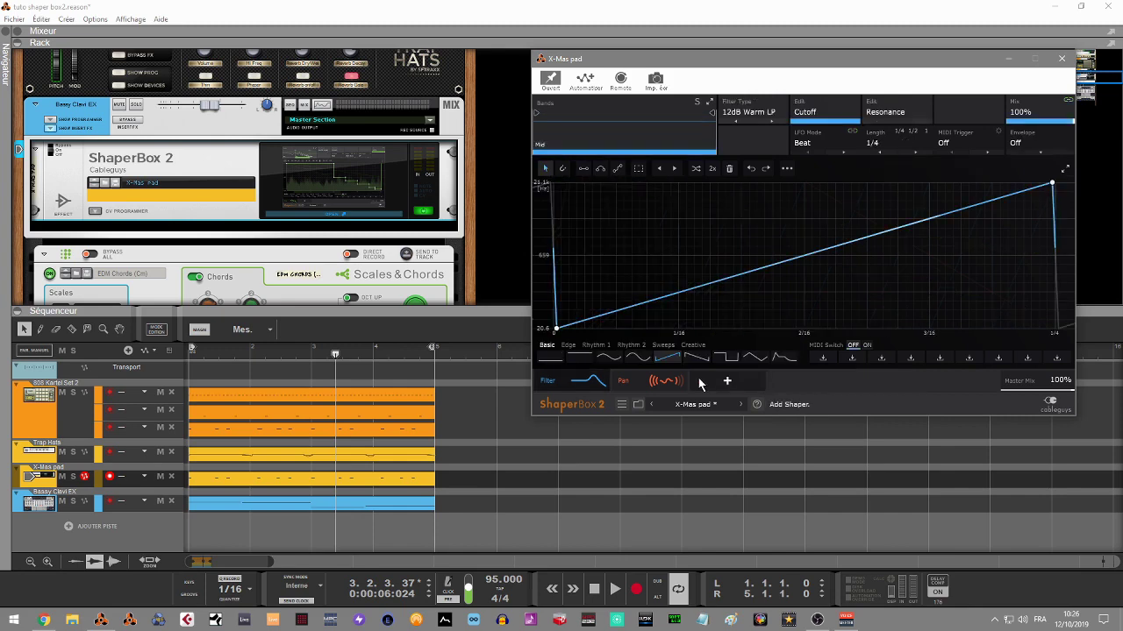
click(683, 380)
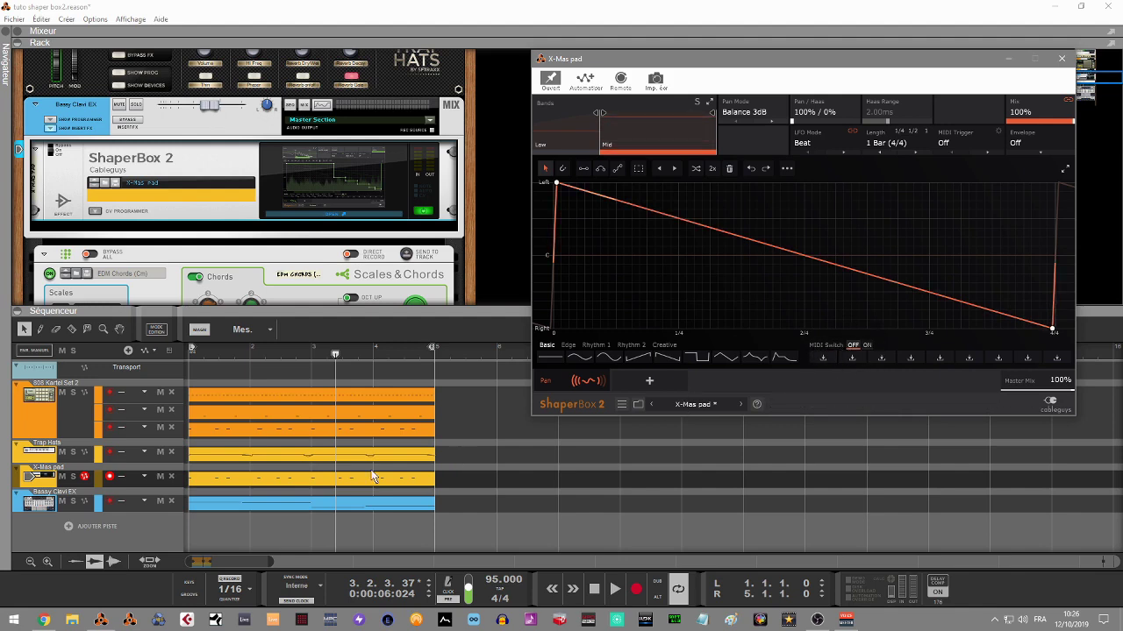
Delete the clip on the X-Mas pad track and replace the Pan shaper with a Time shaper
click(311, 488)
click(313, 482)
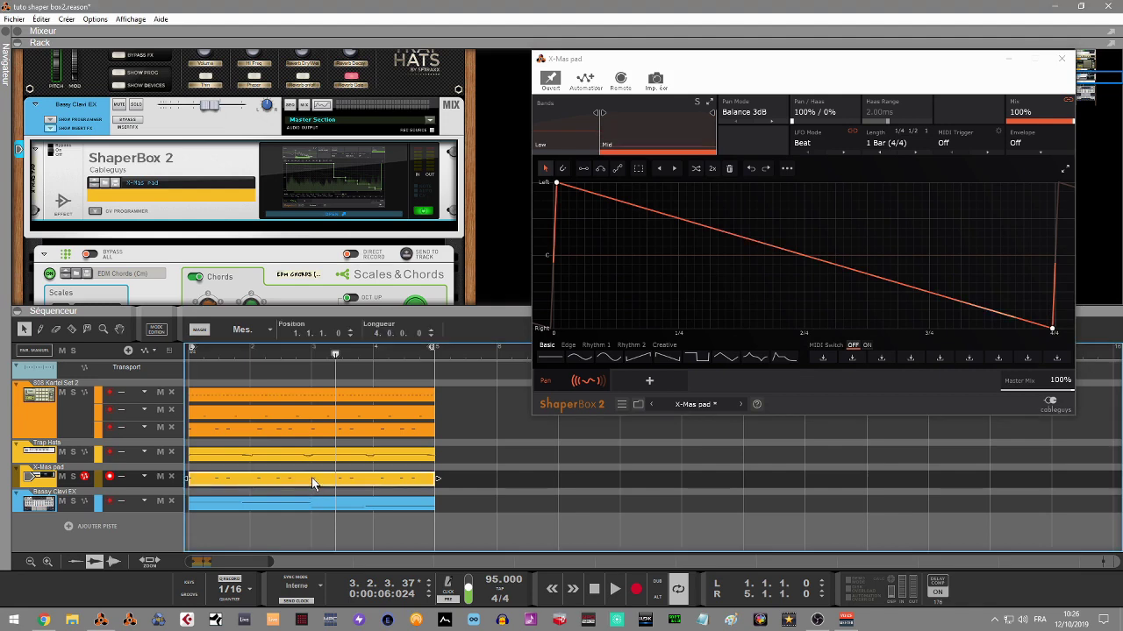
key(Delete)
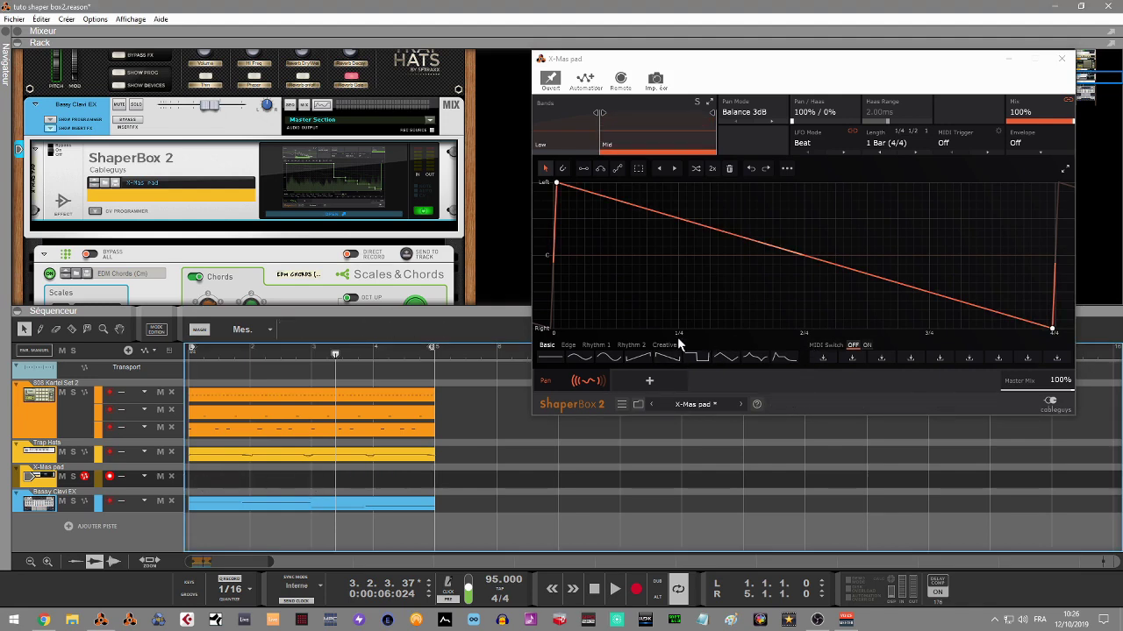
click(600, 379)
click(579, 136)
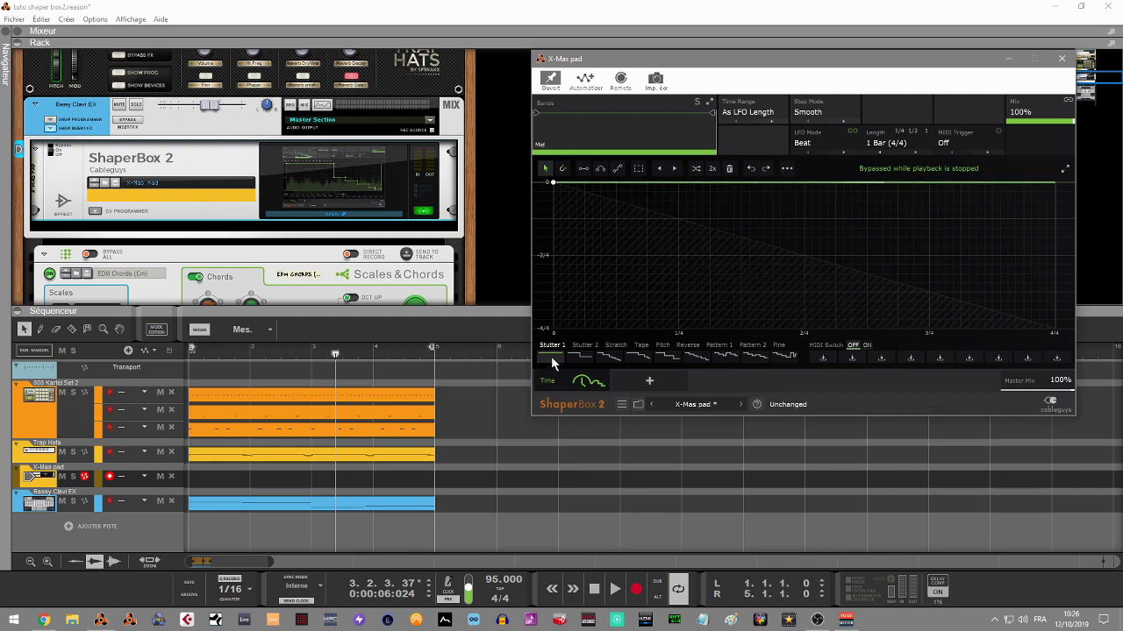
Store the flat wave in the first user slot, enable MIDI Switch, and store the third Stutter 1 wave in the second slot
click(821, 358)
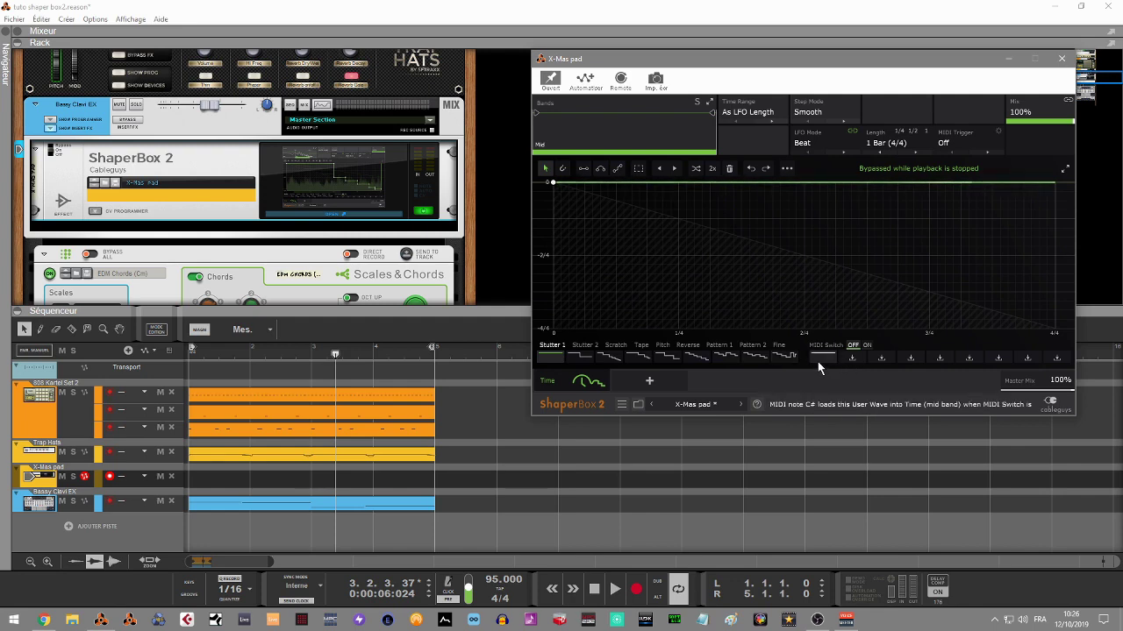
click(866, 345)
click(608, 356)
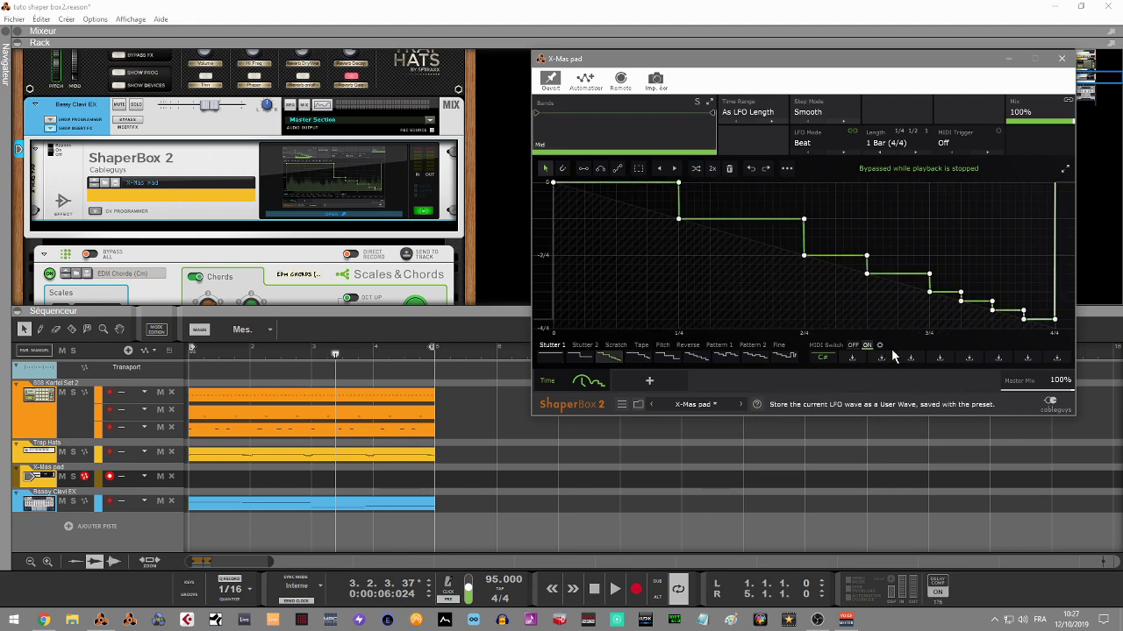
click(852, 357)
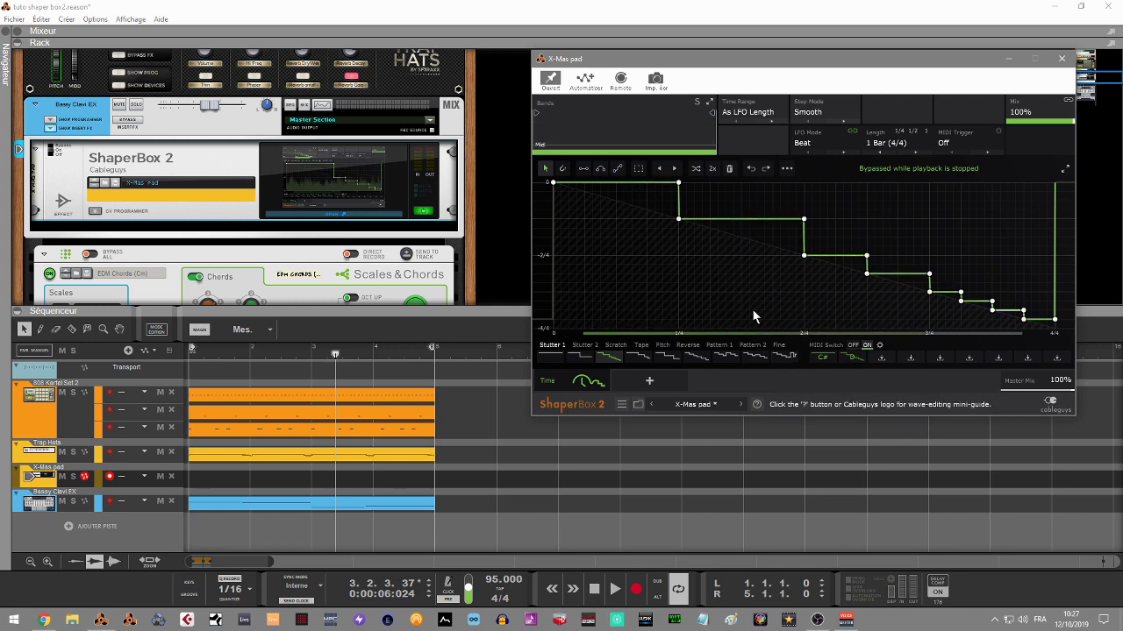
Store the second Reverse wave in the third user slot and the fourth Pattern 1 wave in the fourth slot
click(688, 346)
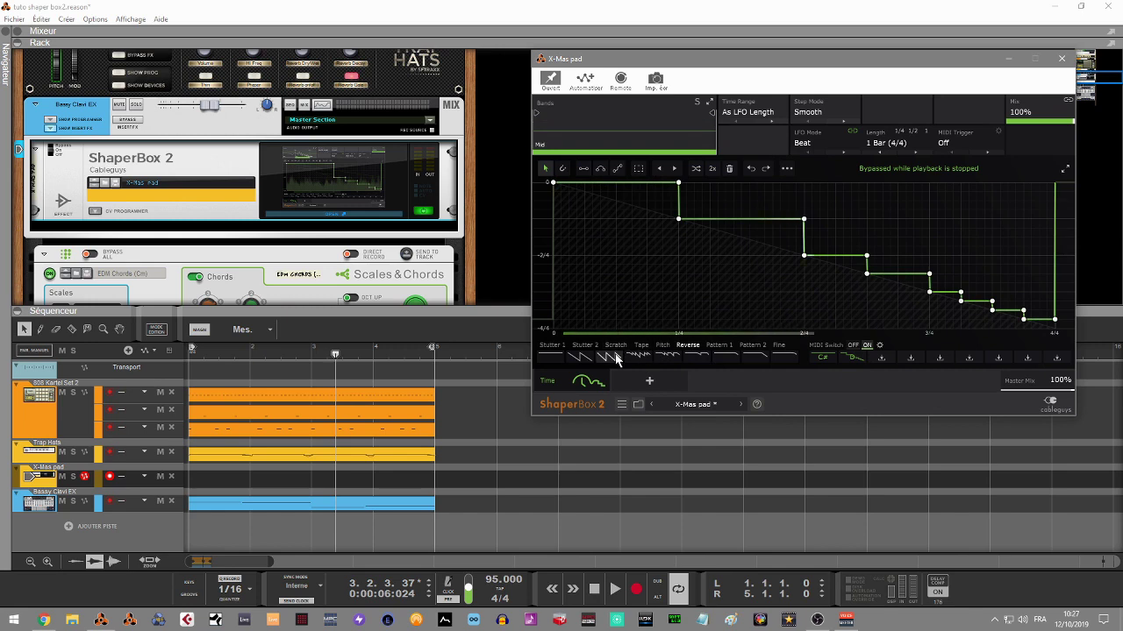
click(580, 358)
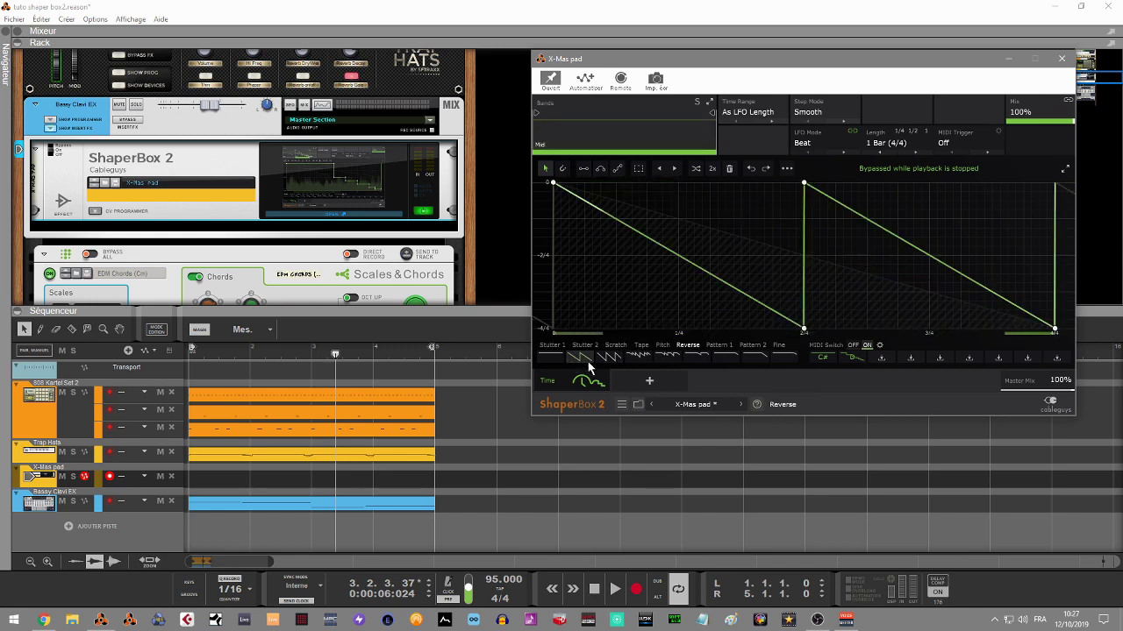
click(881, 358)
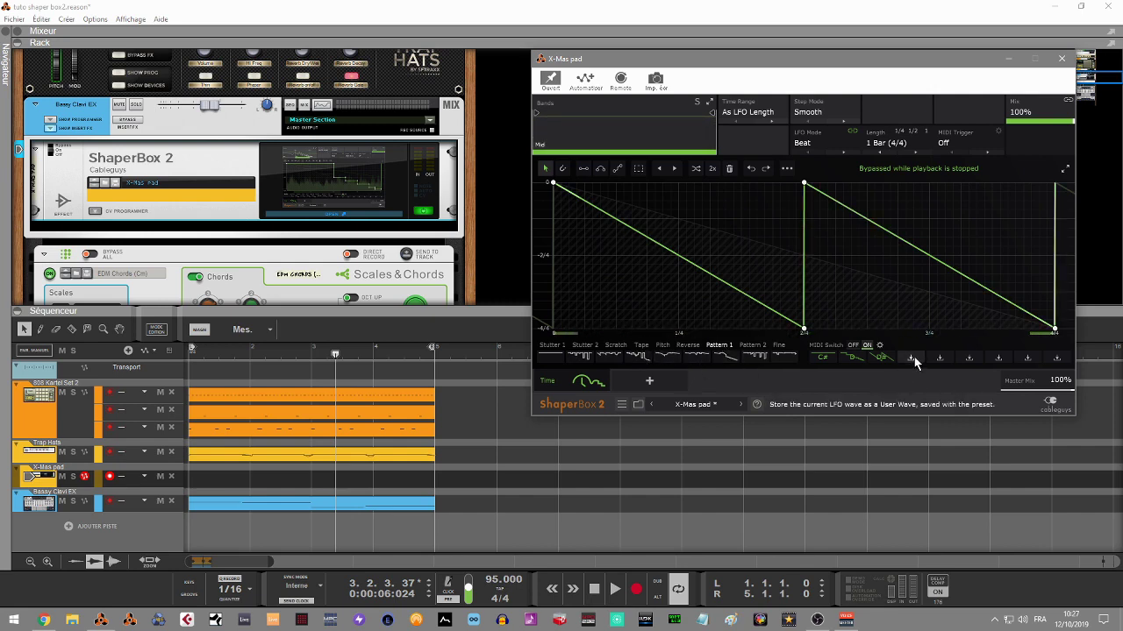
click(645, 358)
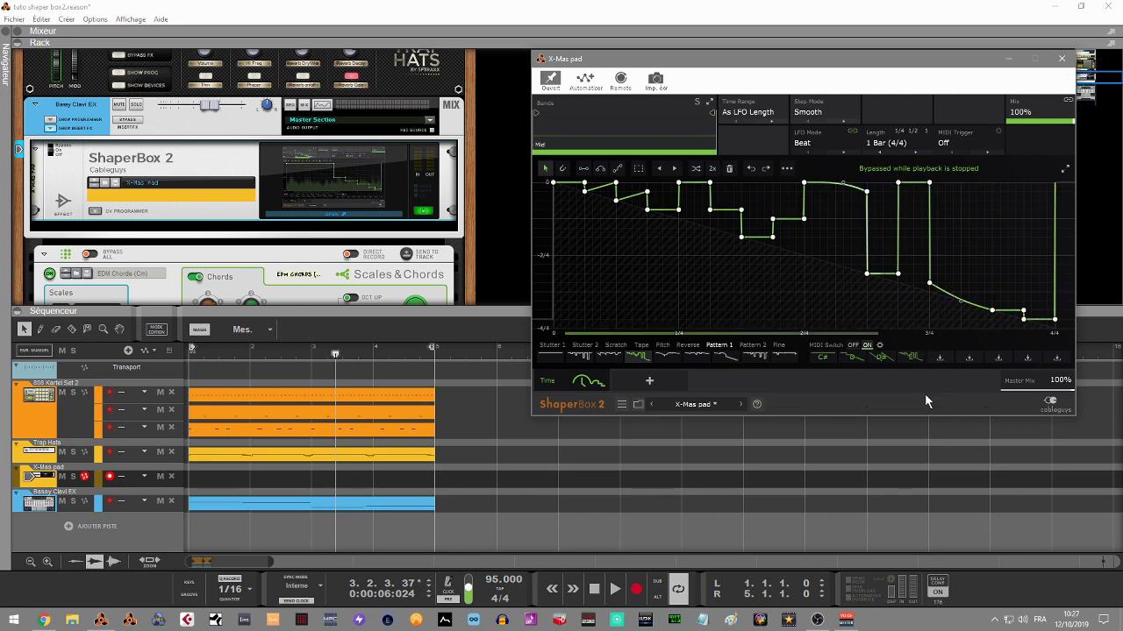
Audition MIDI switching on the Time shaper by alternating between the first and fourth user waves, and play the loop with the flat wave
click(866, 345)
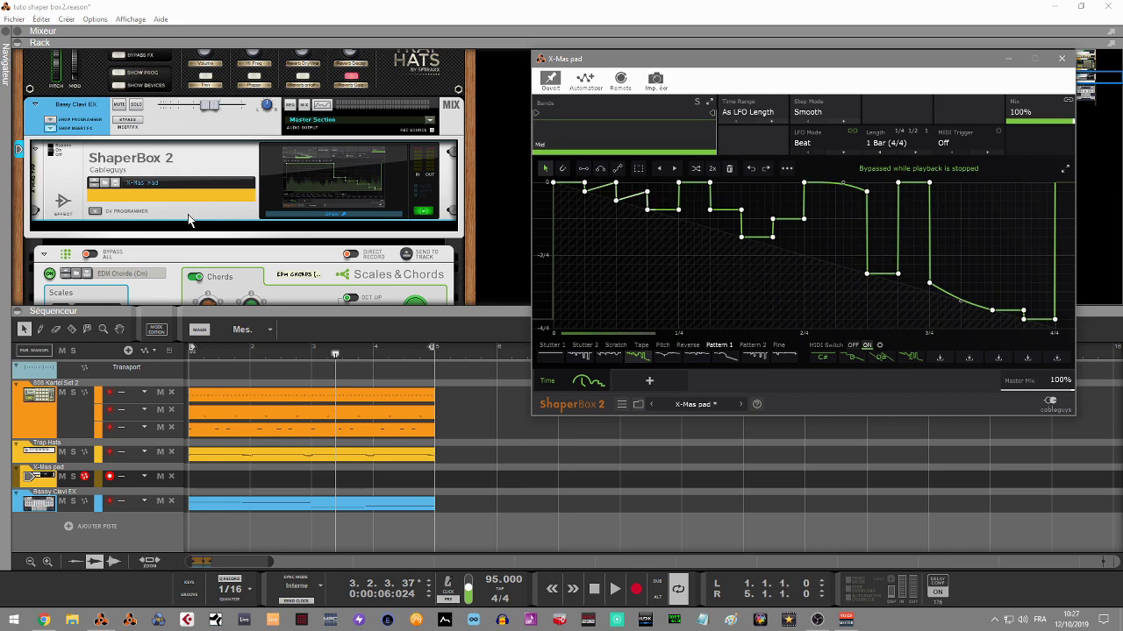
key(ctrl+a)
key(Delete)
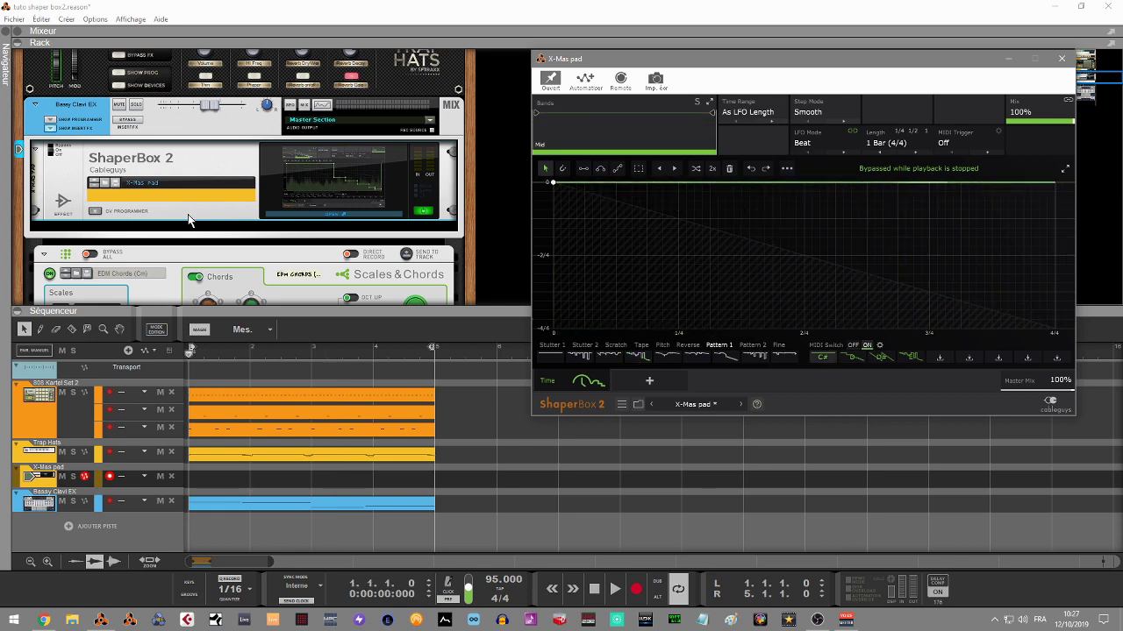
key(ctrl+z)
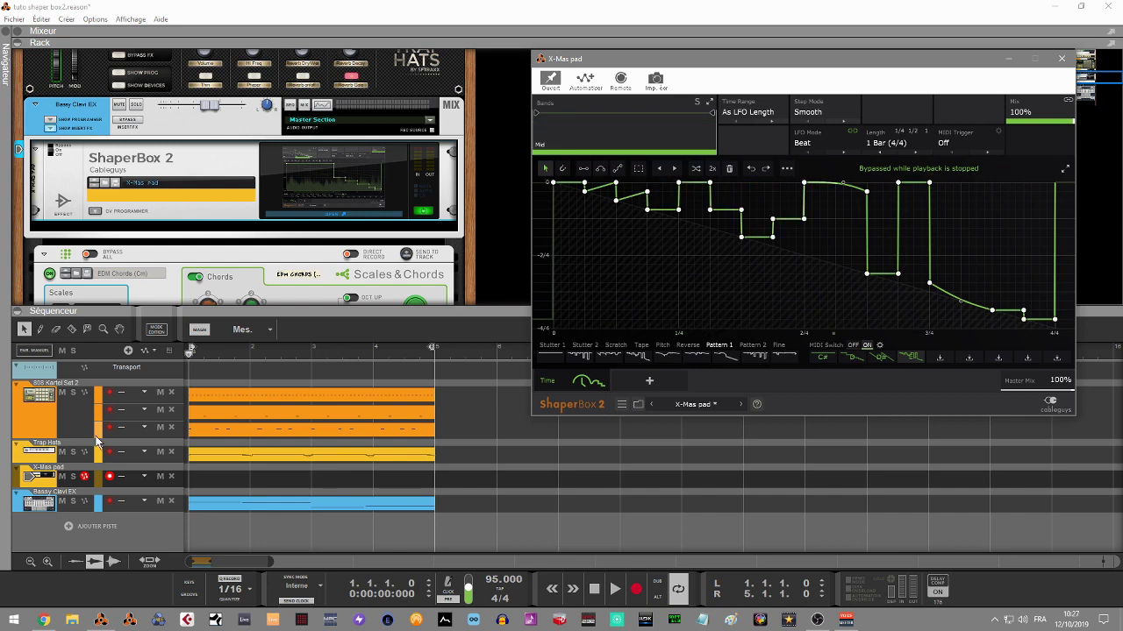
key(ctrl+a)
key(Delete)
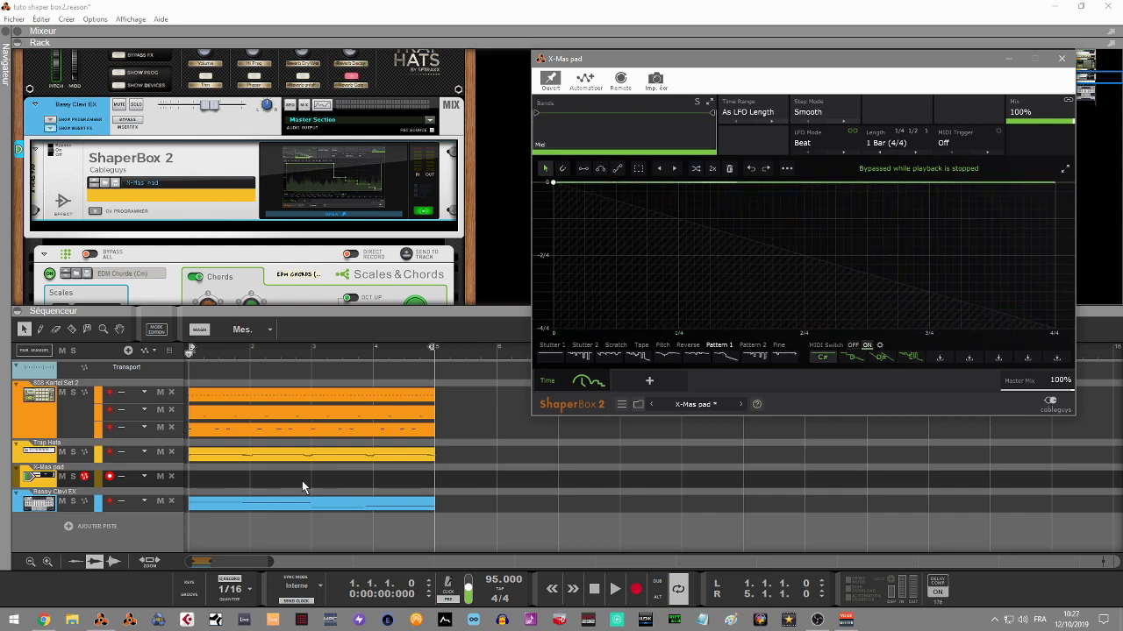
click(431, 469)
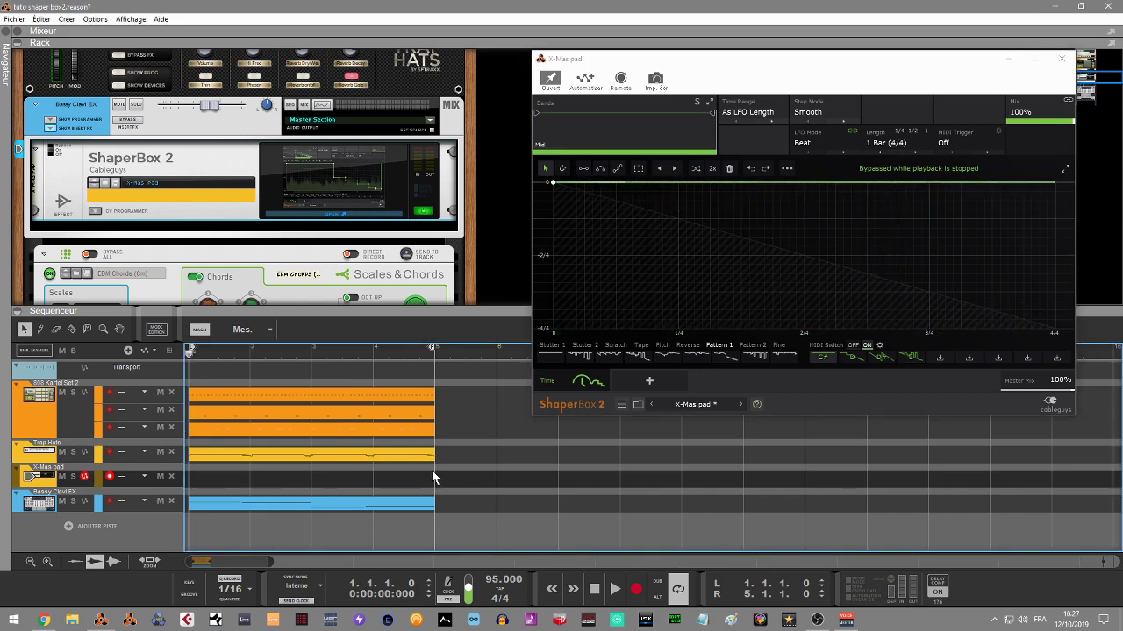
key(space)
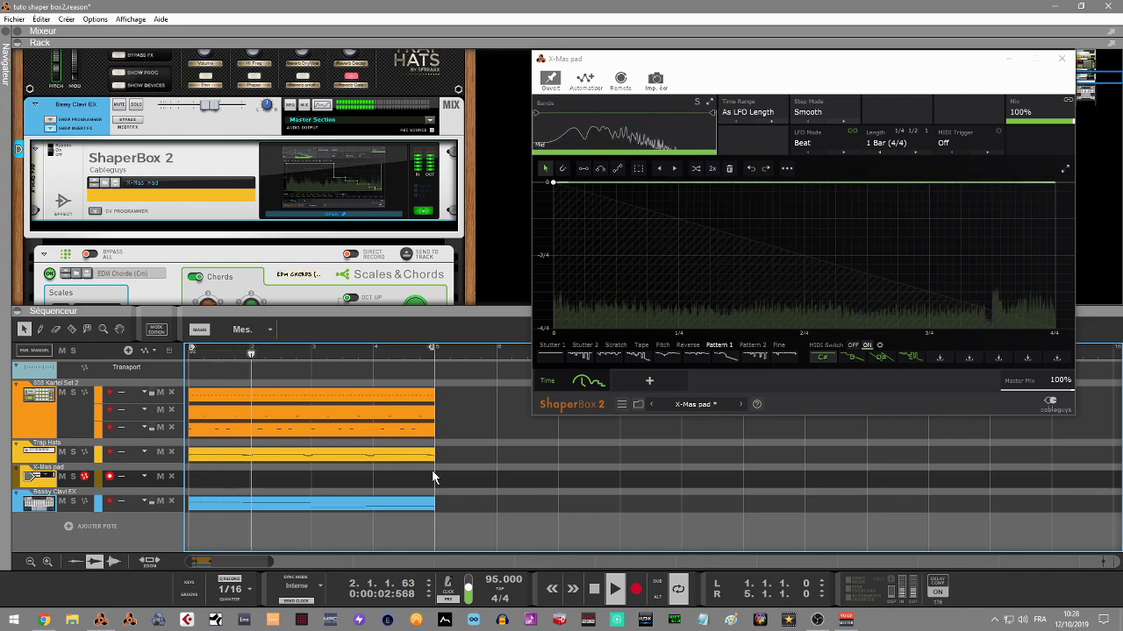
key(space)
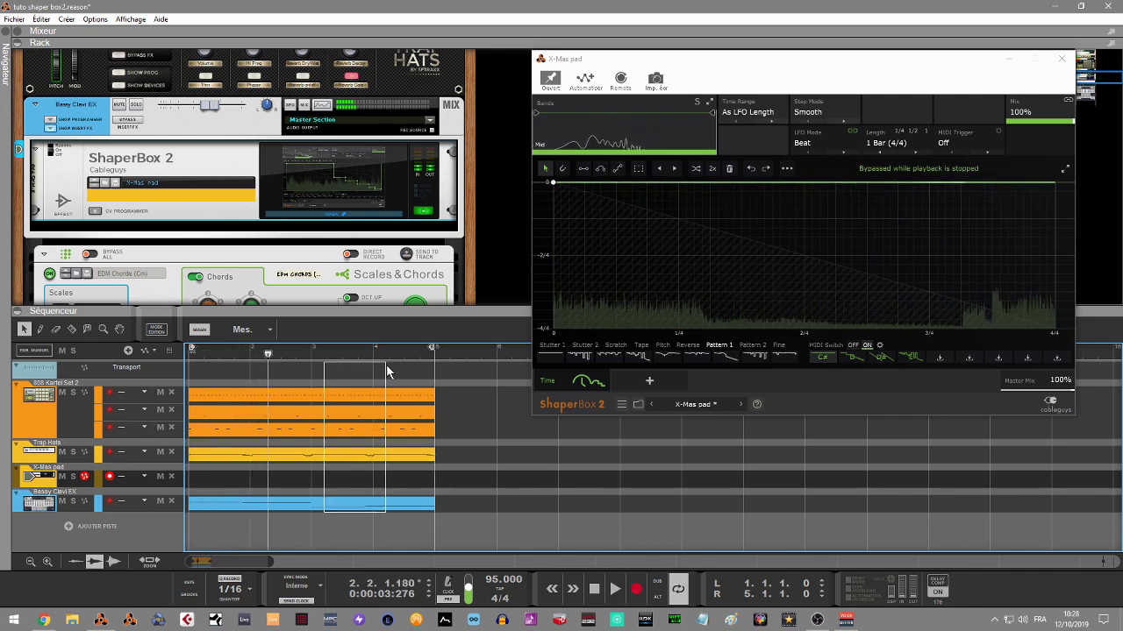
Duplicate all clips directly after the originals, extend the loop end to bar 9, and return to the song start
key(ctrl+a)
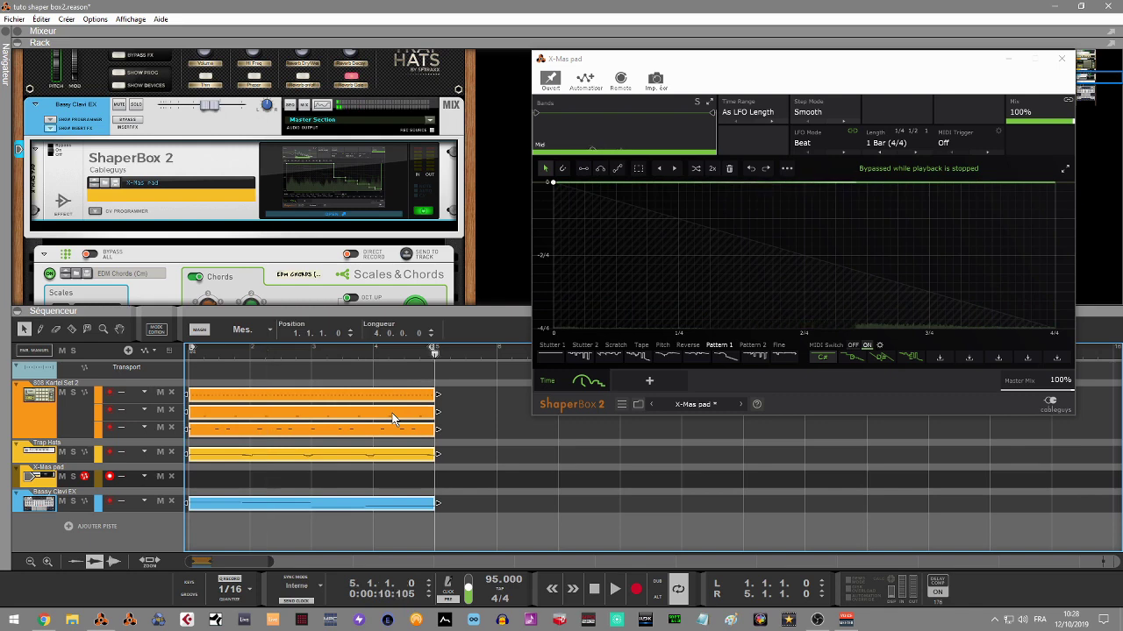
key(ctrl+d)
drag(433, 349, 630, 337)
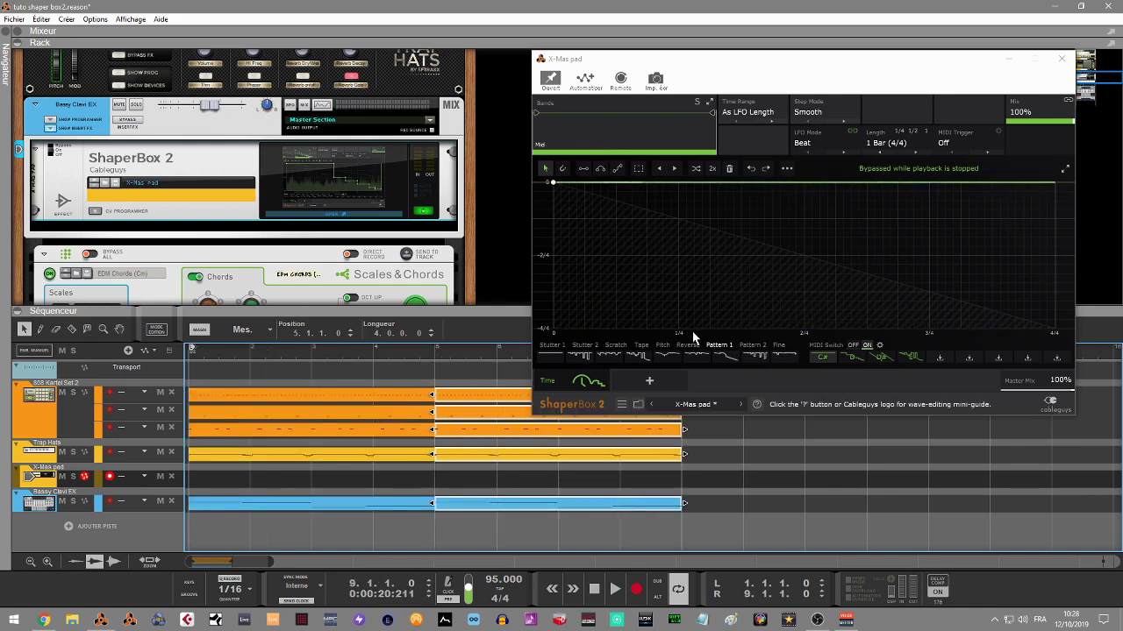
click(1061, 58)
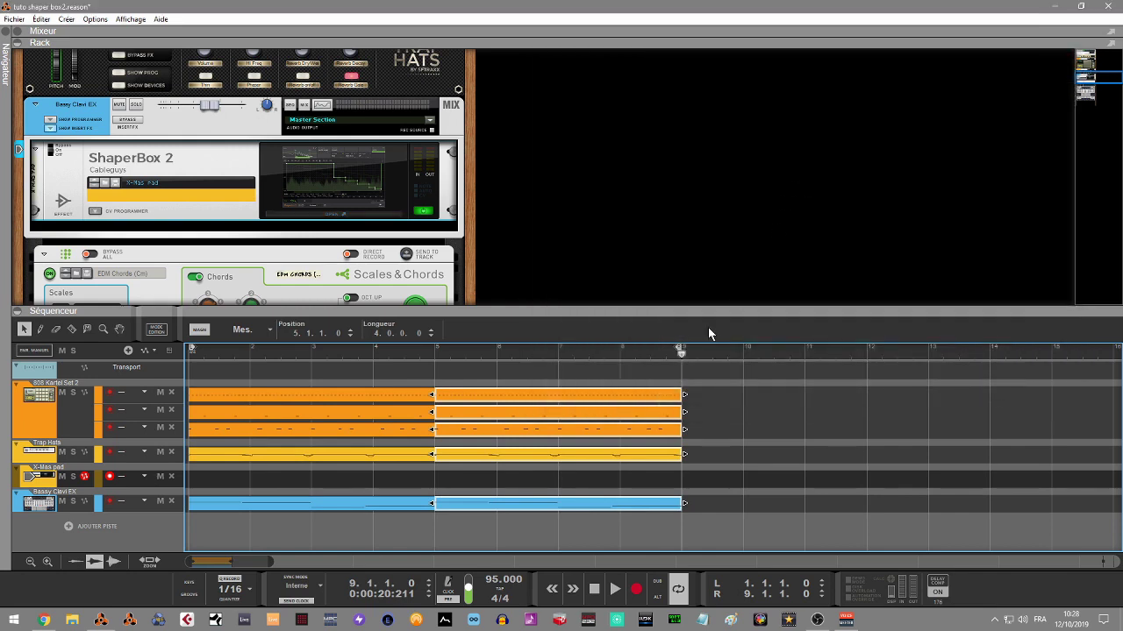
key(Home)
Reopen the ShaperBox 2 editor and record MIDI-switched wave changes on the X-Mas pad track across the eight bars
click(363, 214)
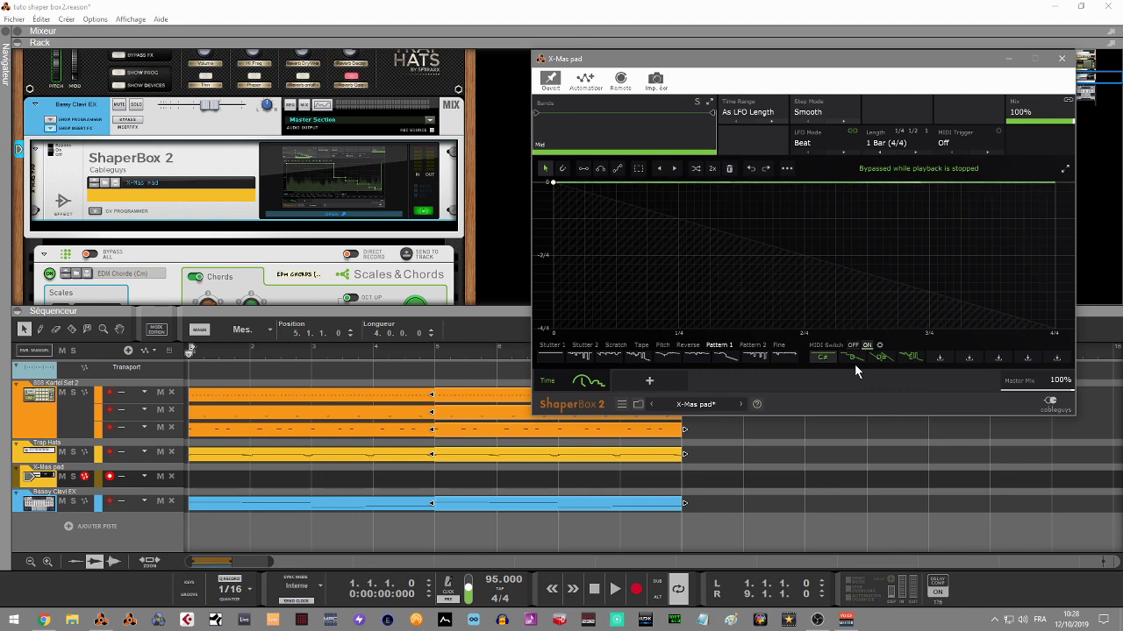
key(ctrl+Return)
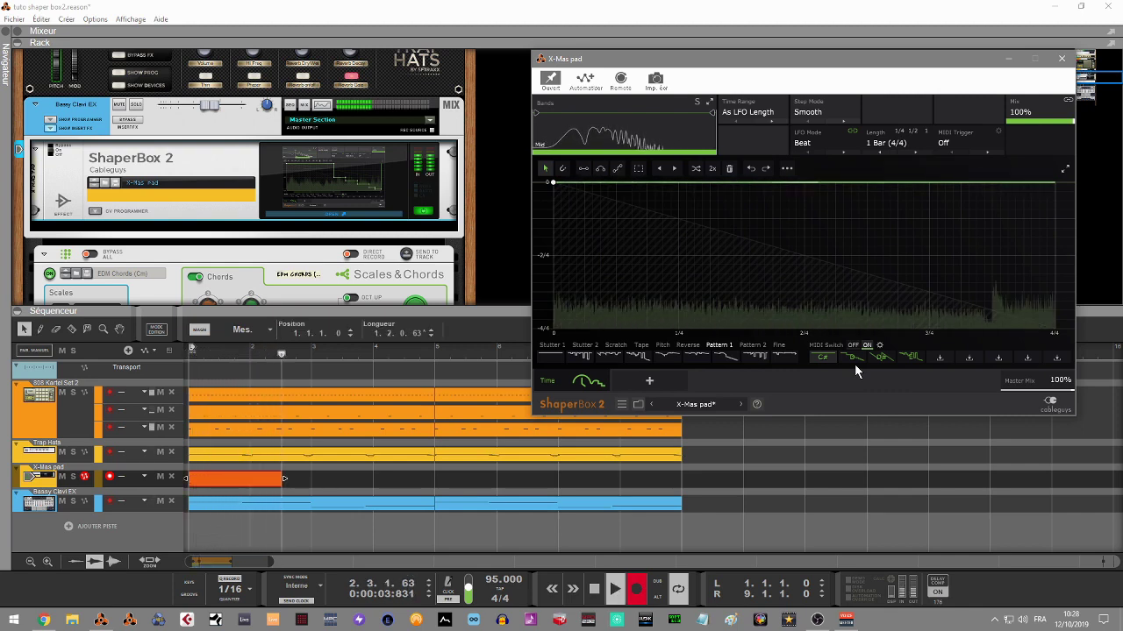
click(854, 362)
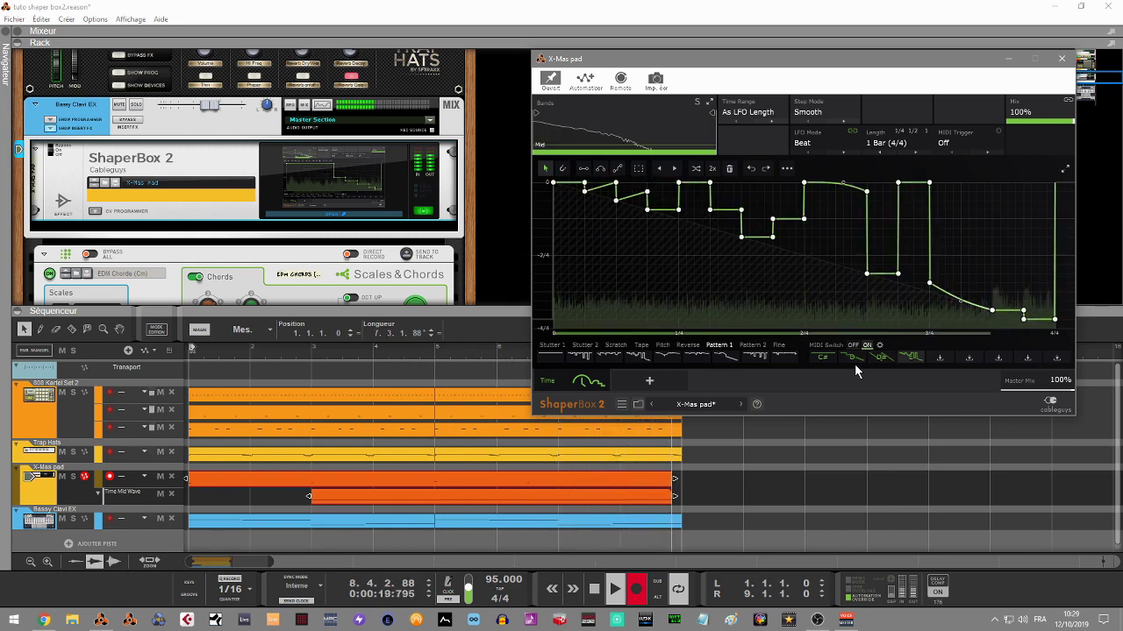
key(space)
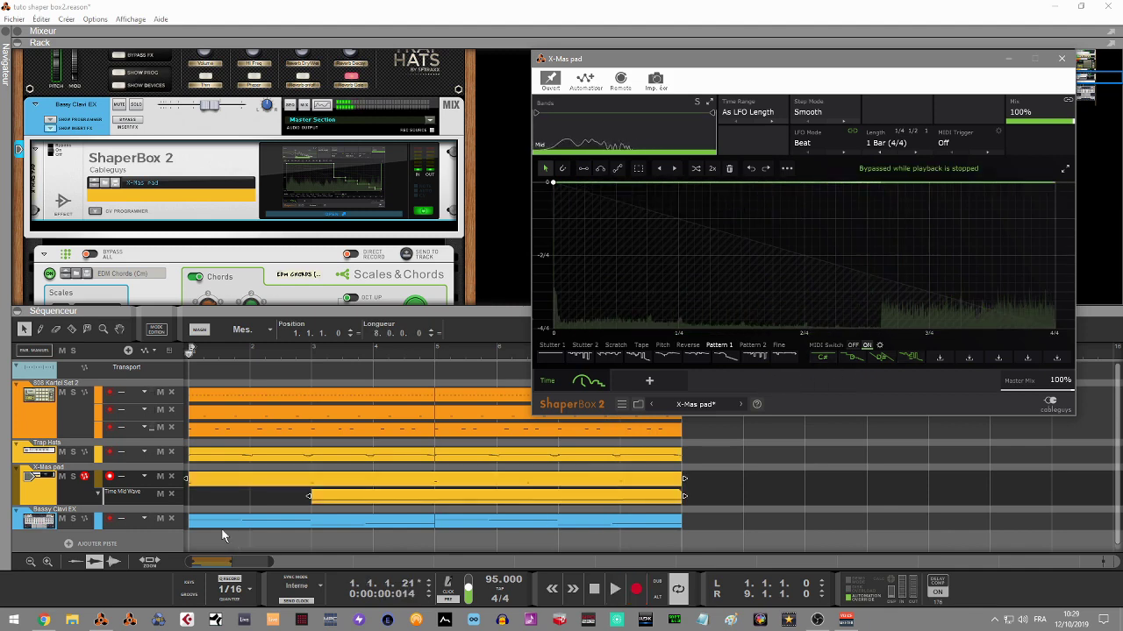
click(172, 494)
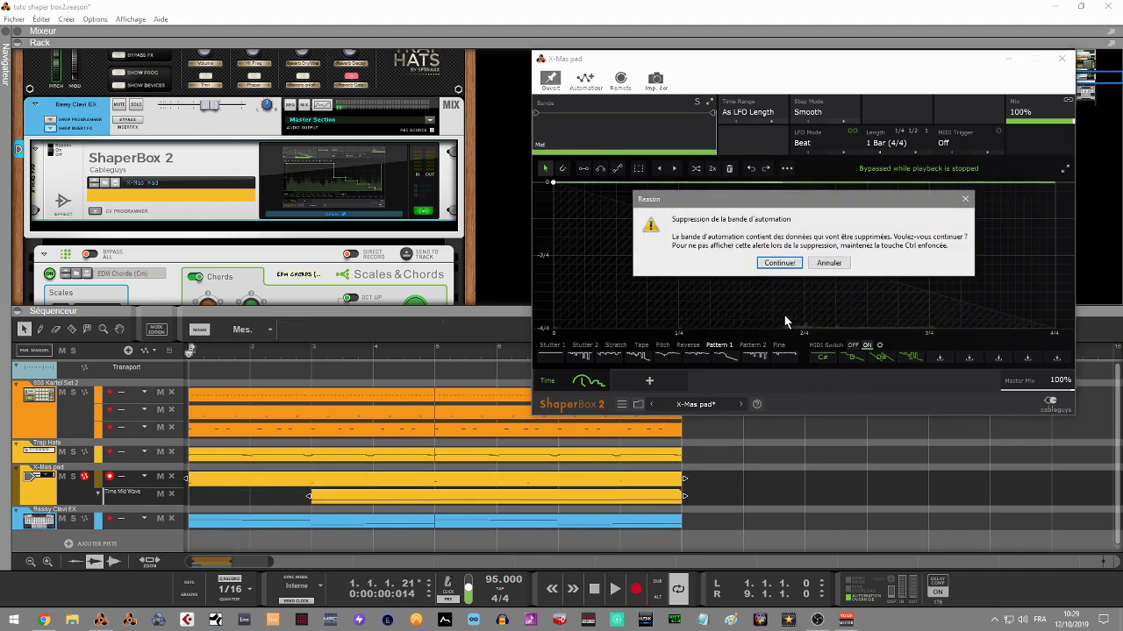
click(832, 263)
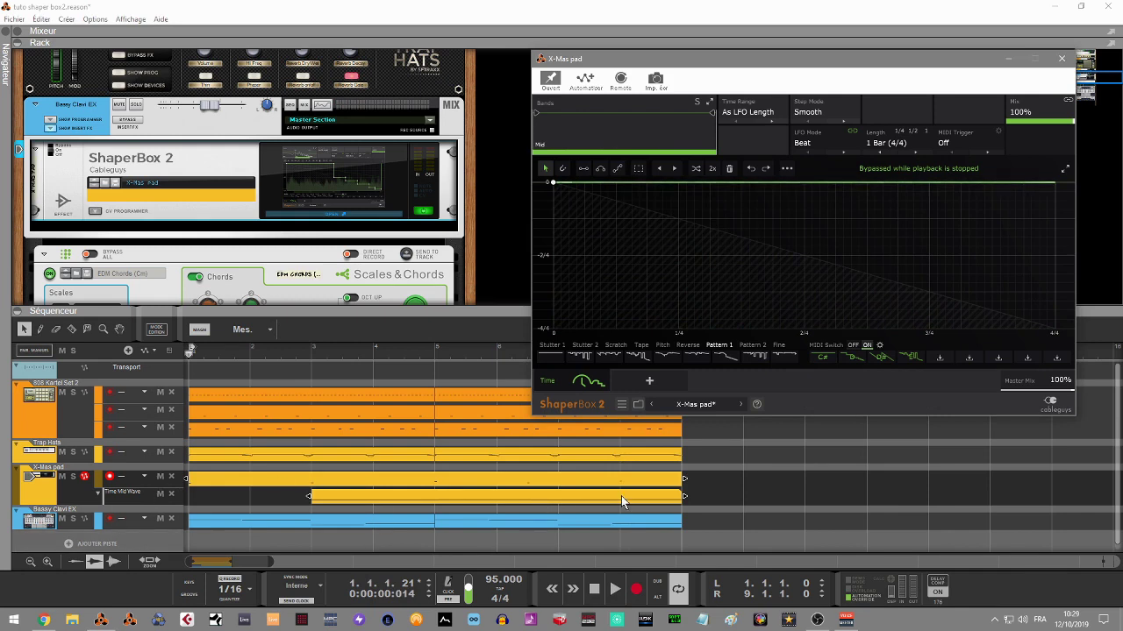
click(739, 493)
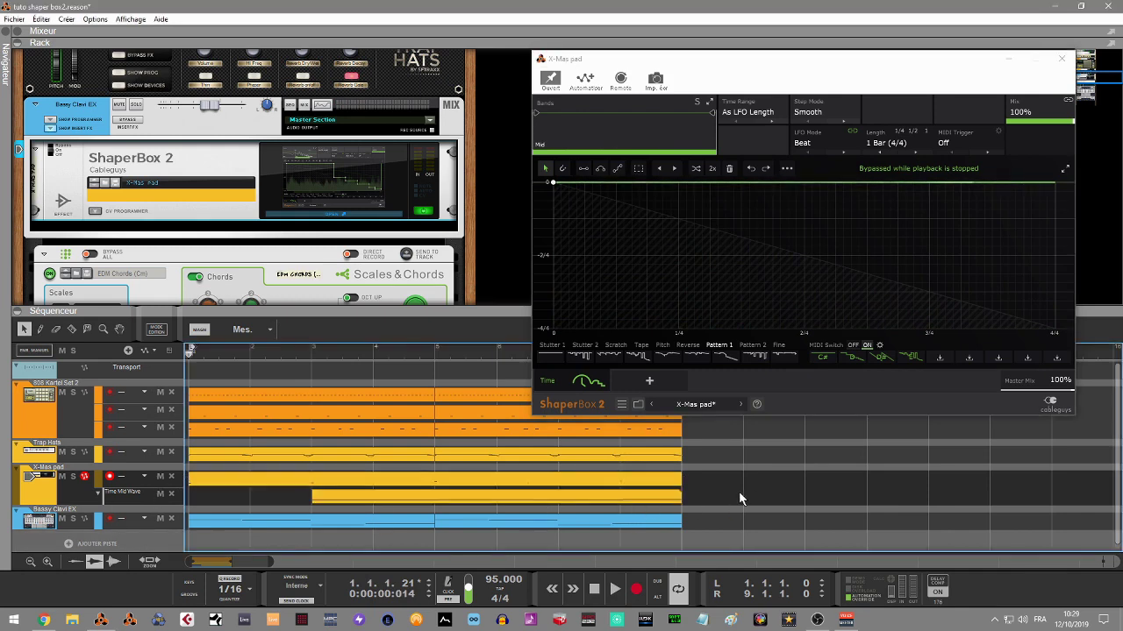
Extend the start of the Time Mid Wave automation clip back to bar 1 and play back the recorded wave switching
key(space)
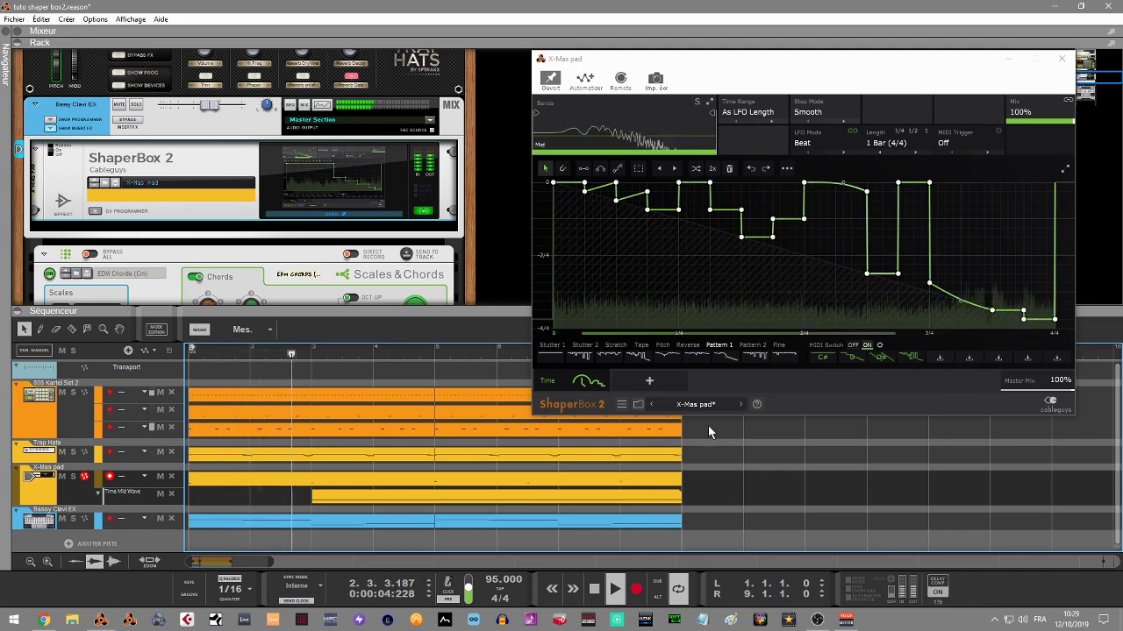
key(space)
click(317, 500)
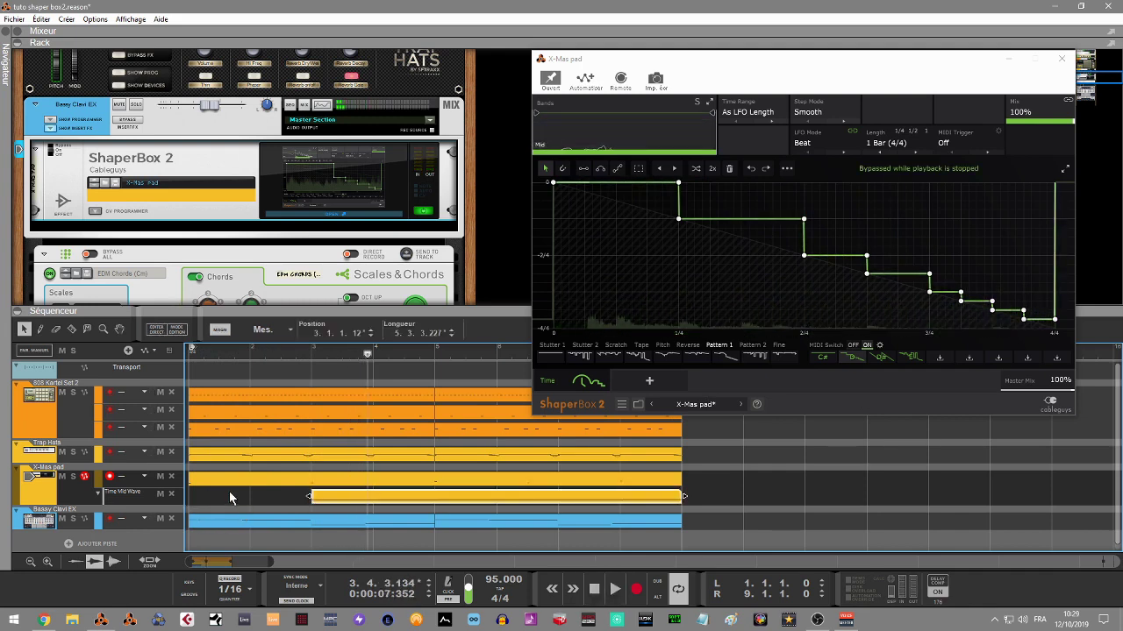
drag(312, 498, 188, 497)
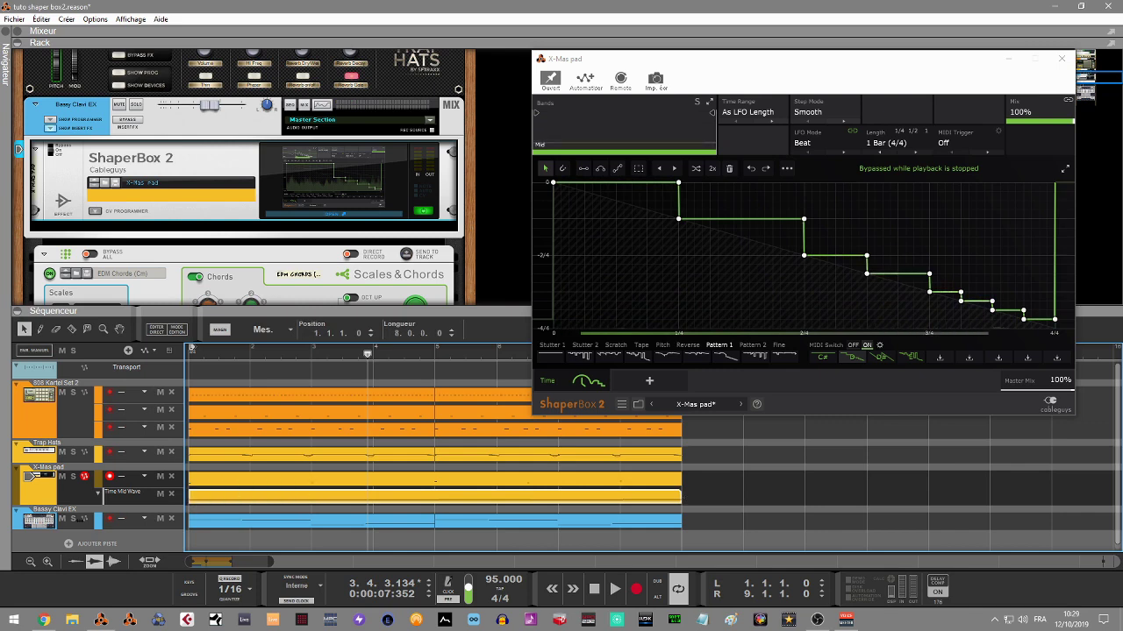
key(space)
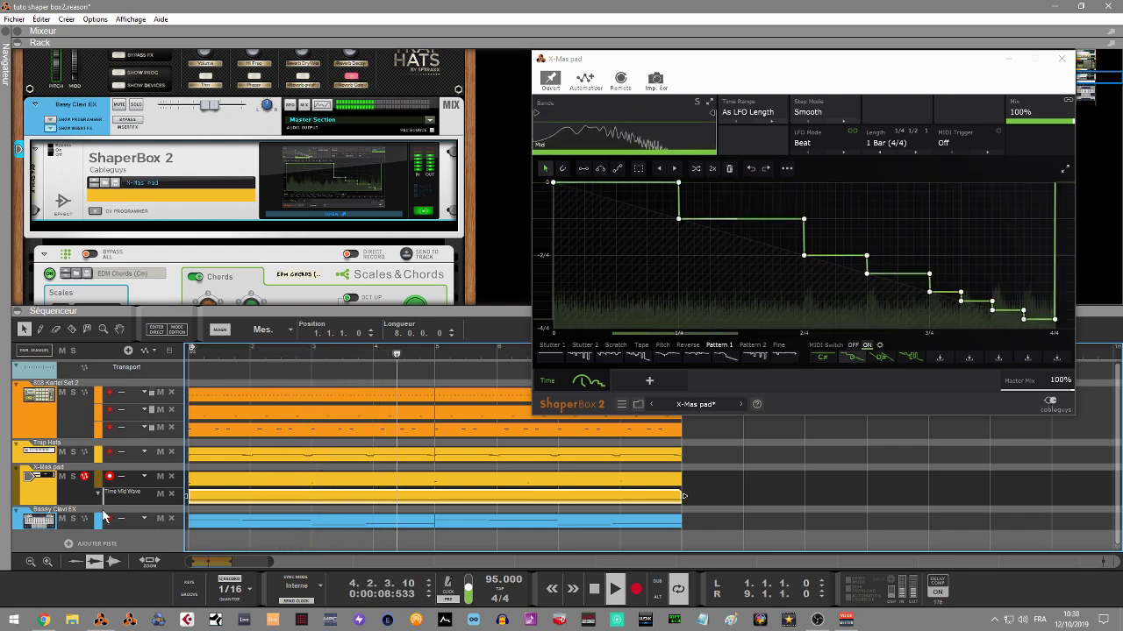
key(space)
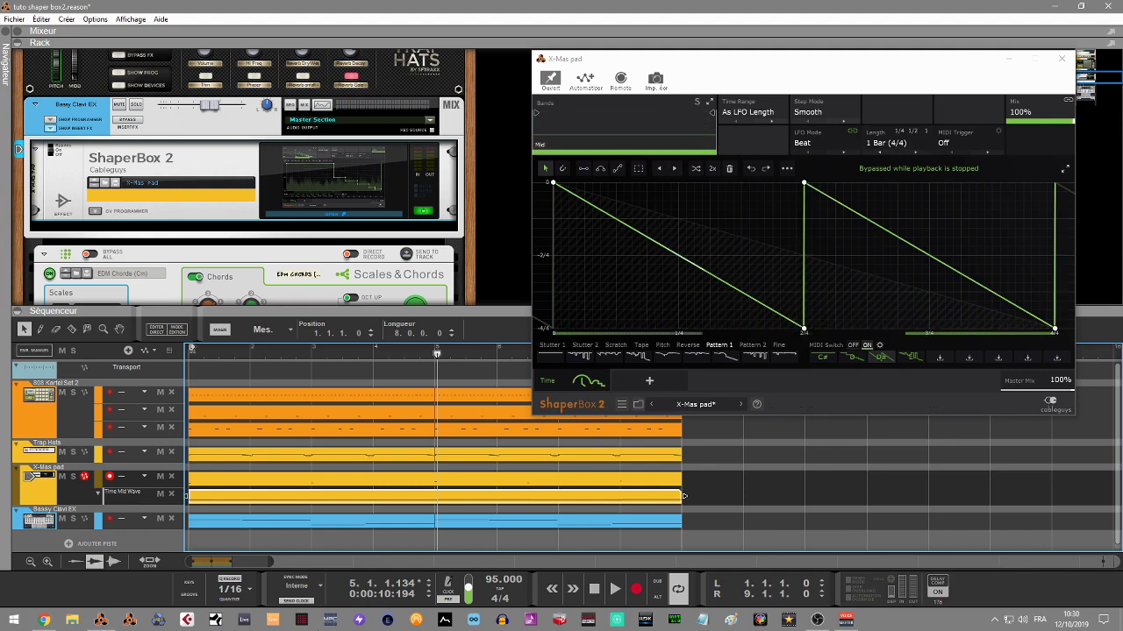
Switch to Chrome and view the Cableguys ShaperBox 2 and PanCake 2 pages and Plugin Boutique's ShaperBox 2 Bundle page
click(45, 620)
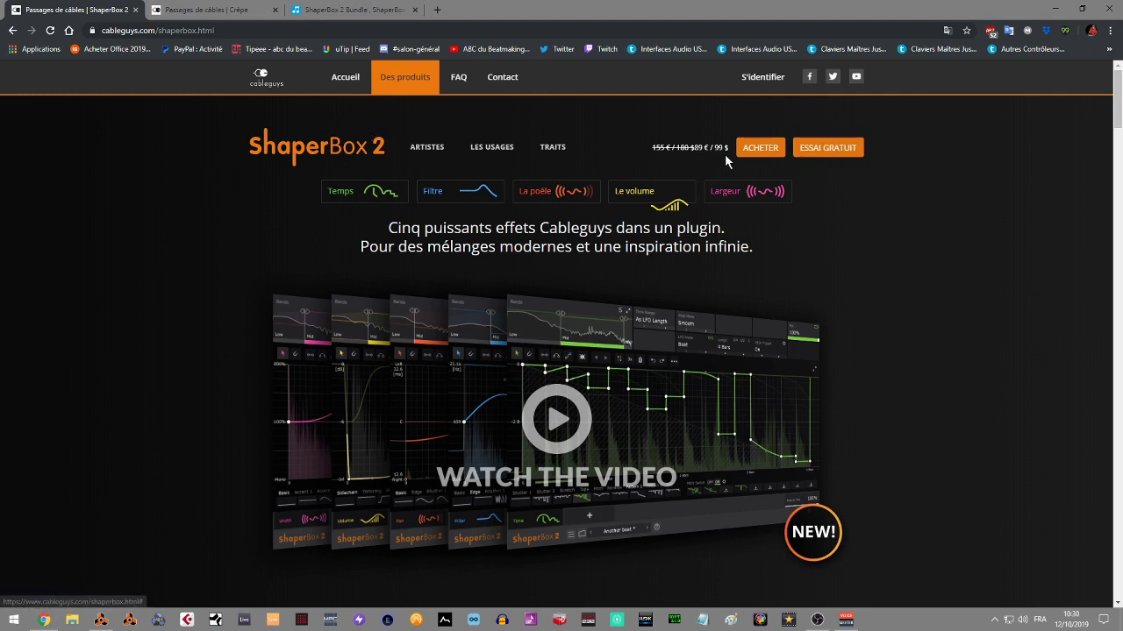
click(211, 12)
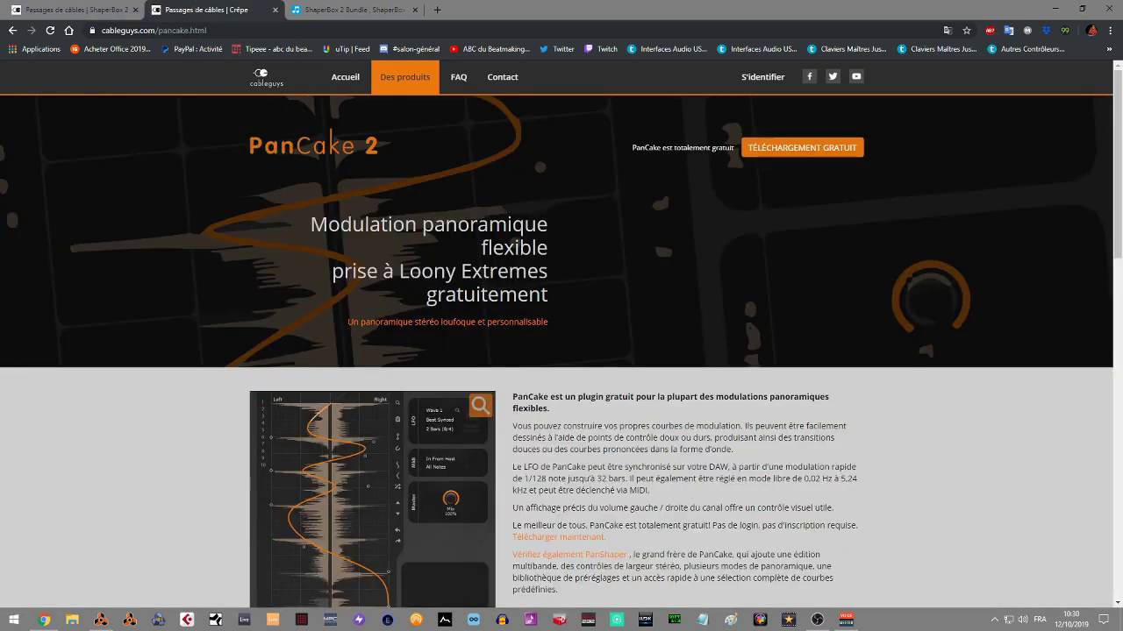
scroll(624, 344, down, 2)
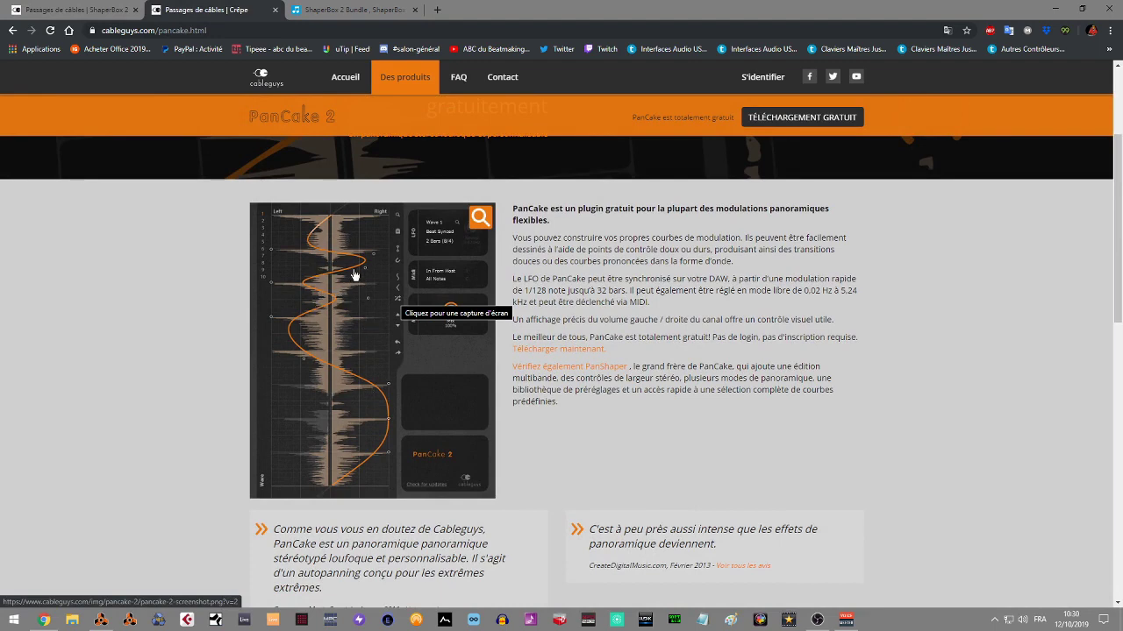
click(354, 10)
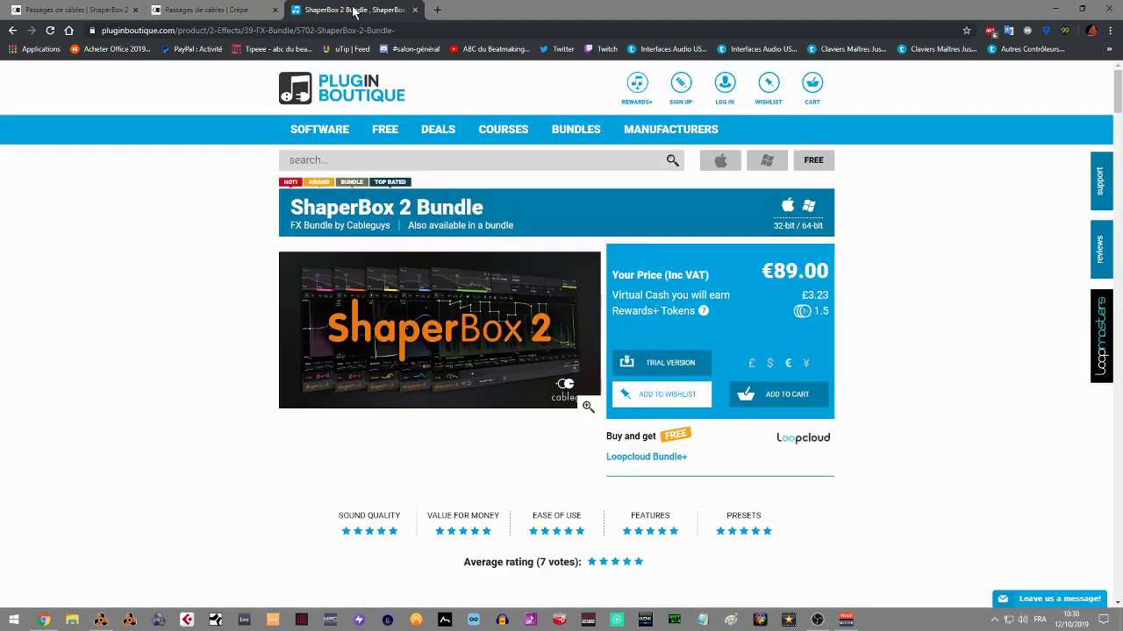